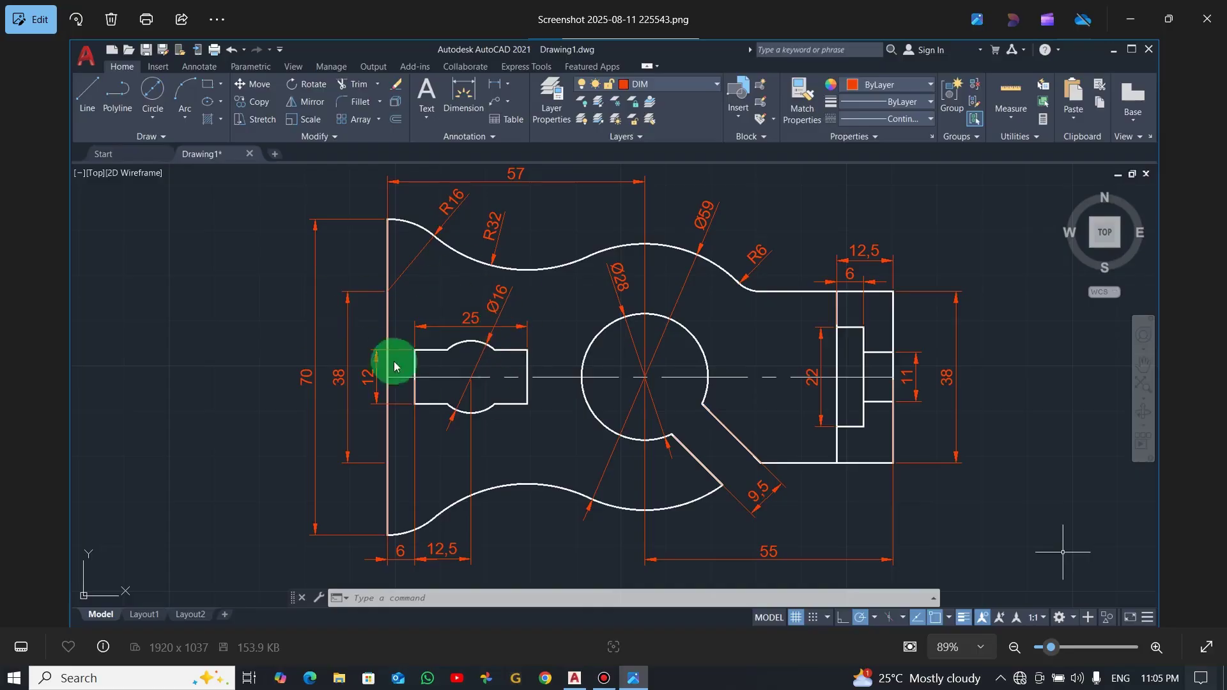
- Draw a 70-unit vertical line as the first reference line
key("alt+Tab")
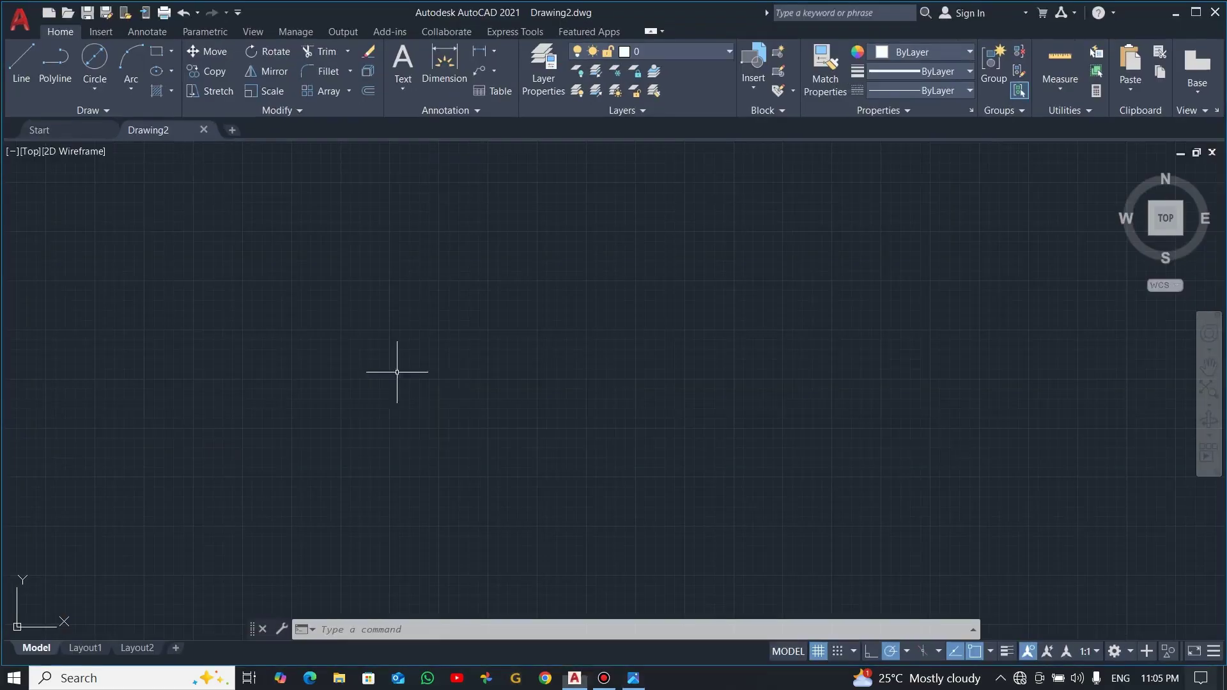
left_click(18, 67)
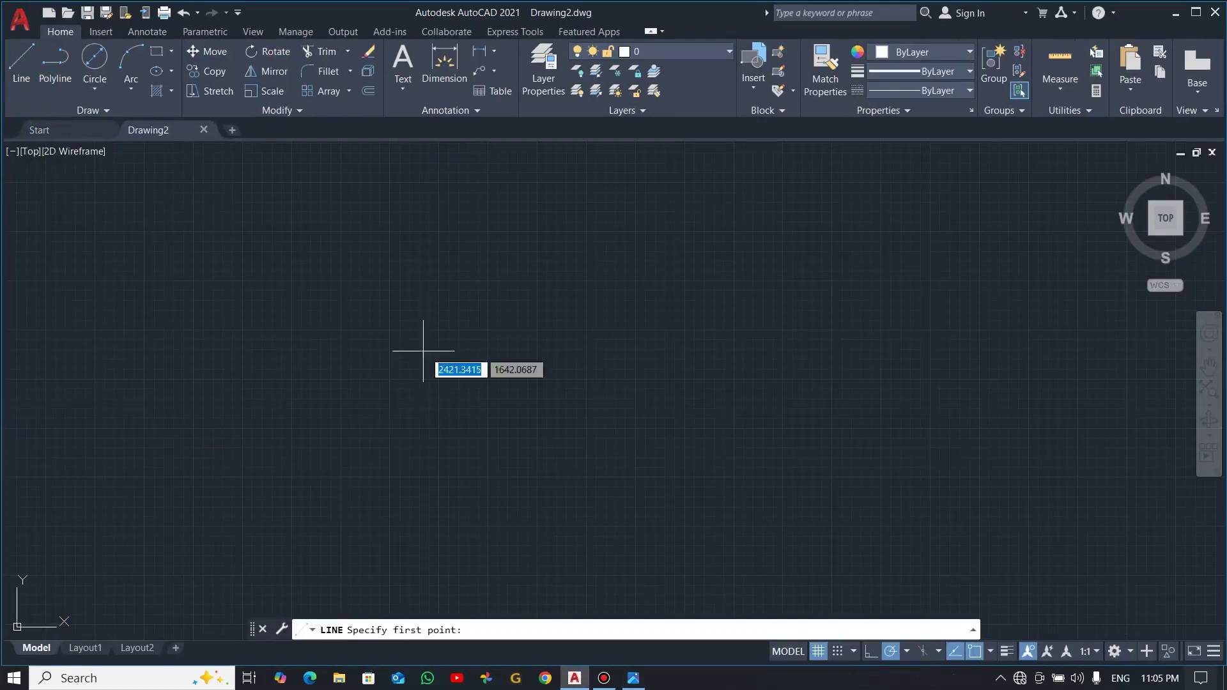
left_click(460, 262)
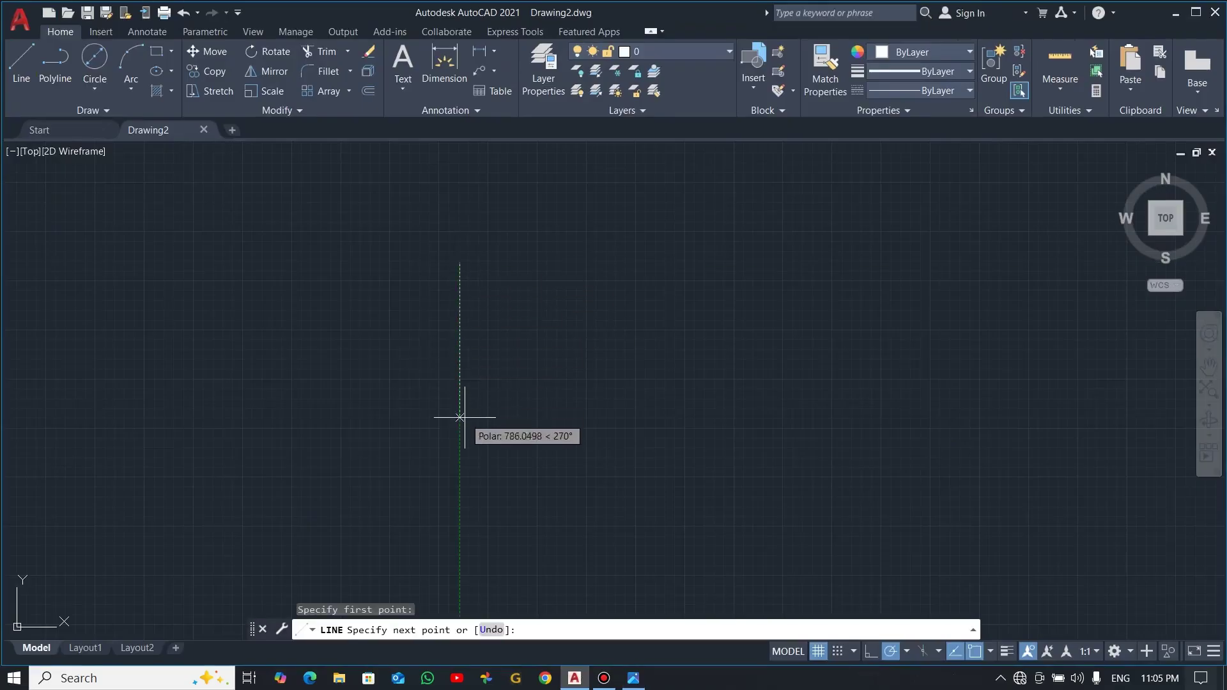
type("7")
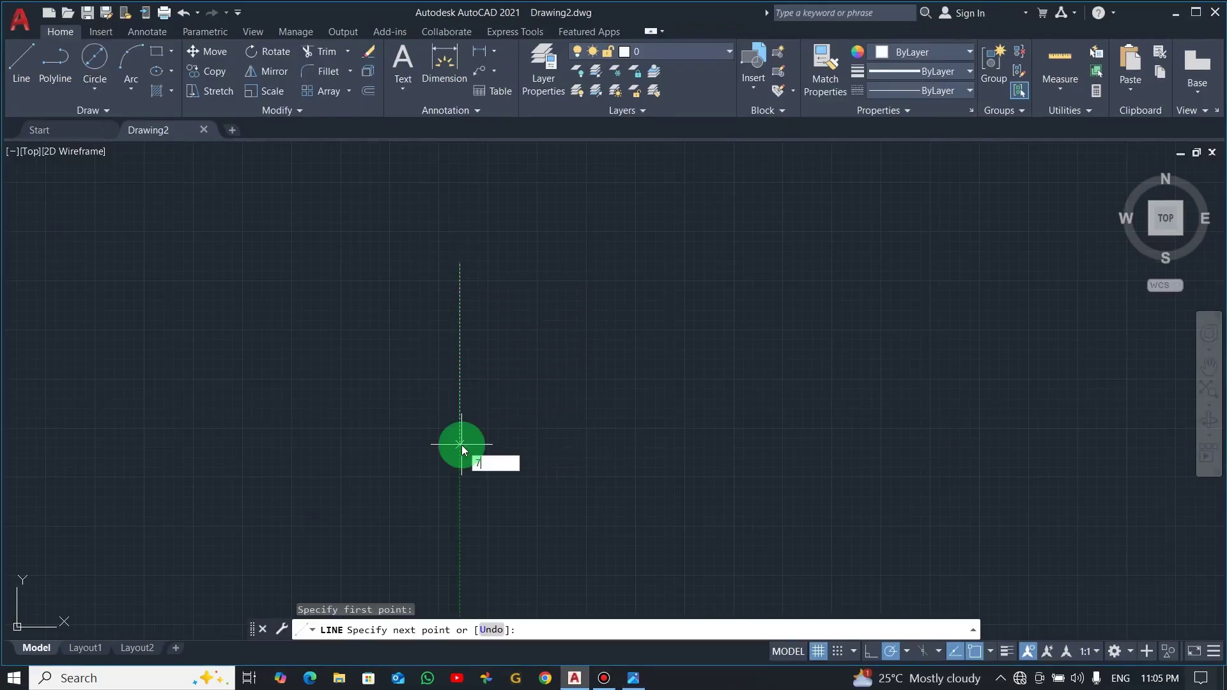
type("0")
key("Return")
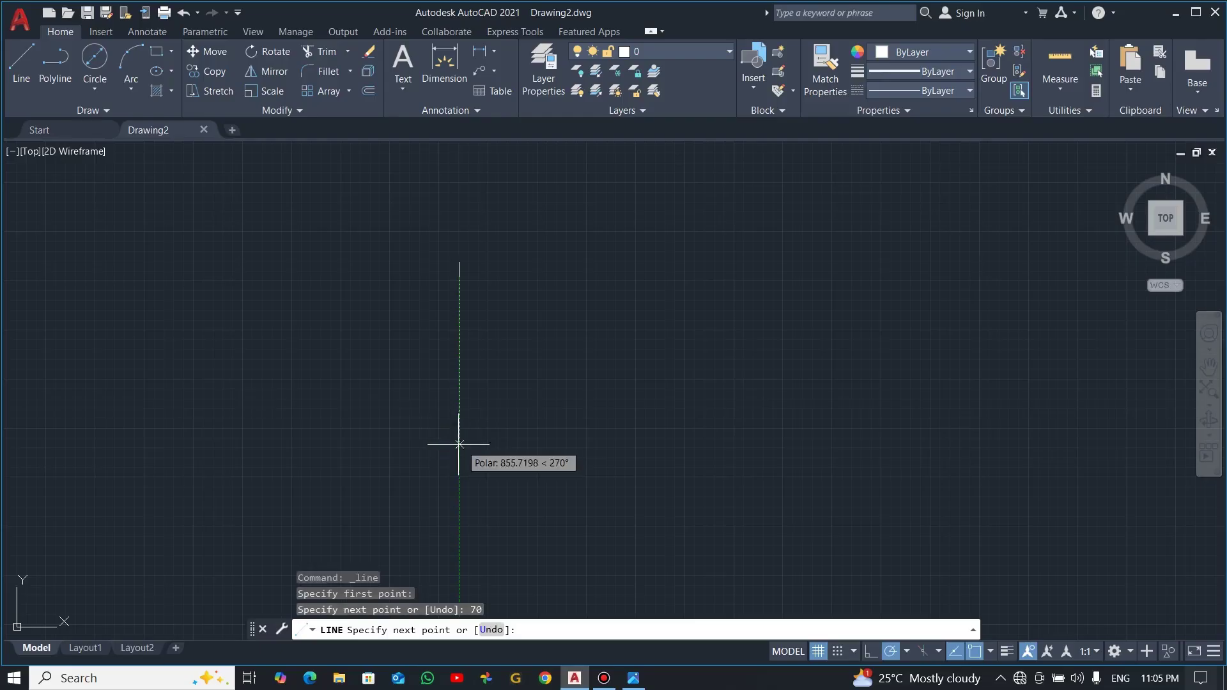
key("Escape")
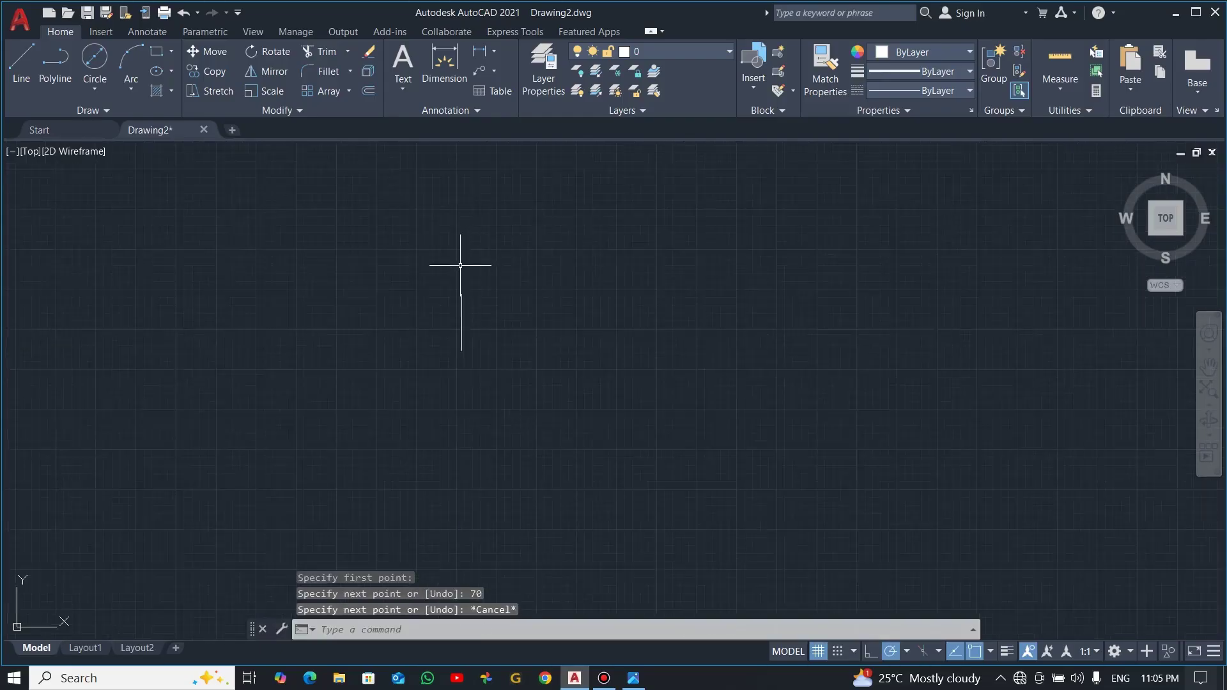
key("alt+Tab")
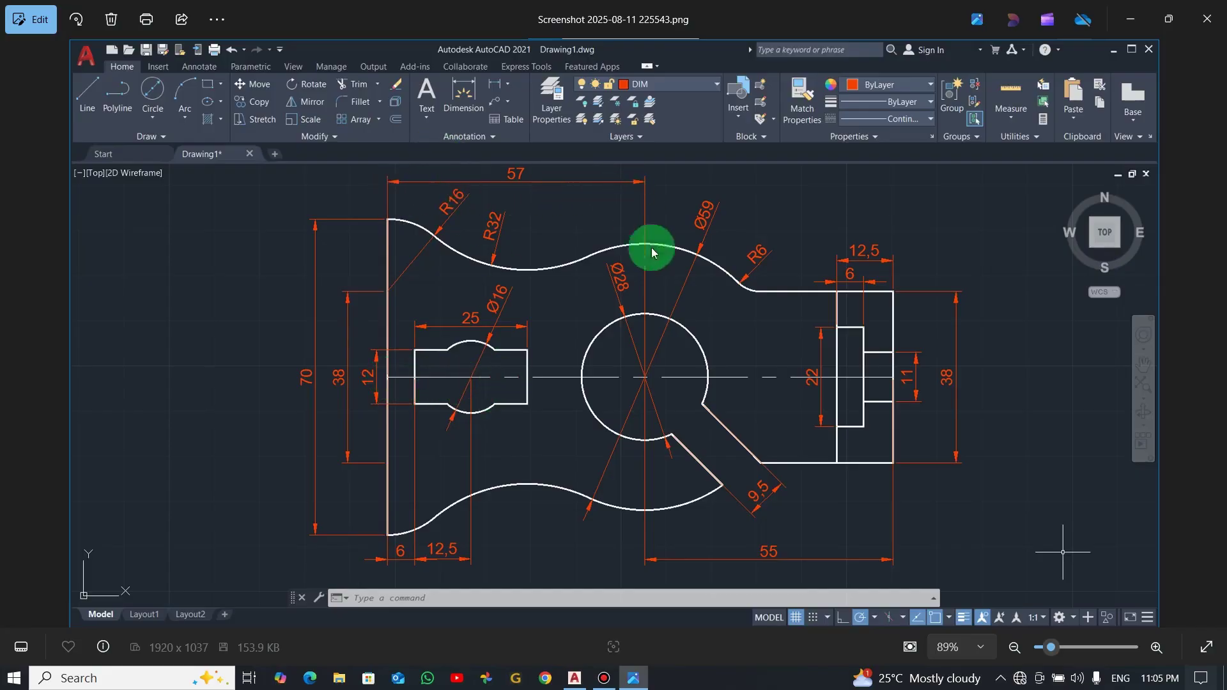
- Draw a 57-unit horizontal line running right from the vertical line's midpoint
key("alt+Tab")
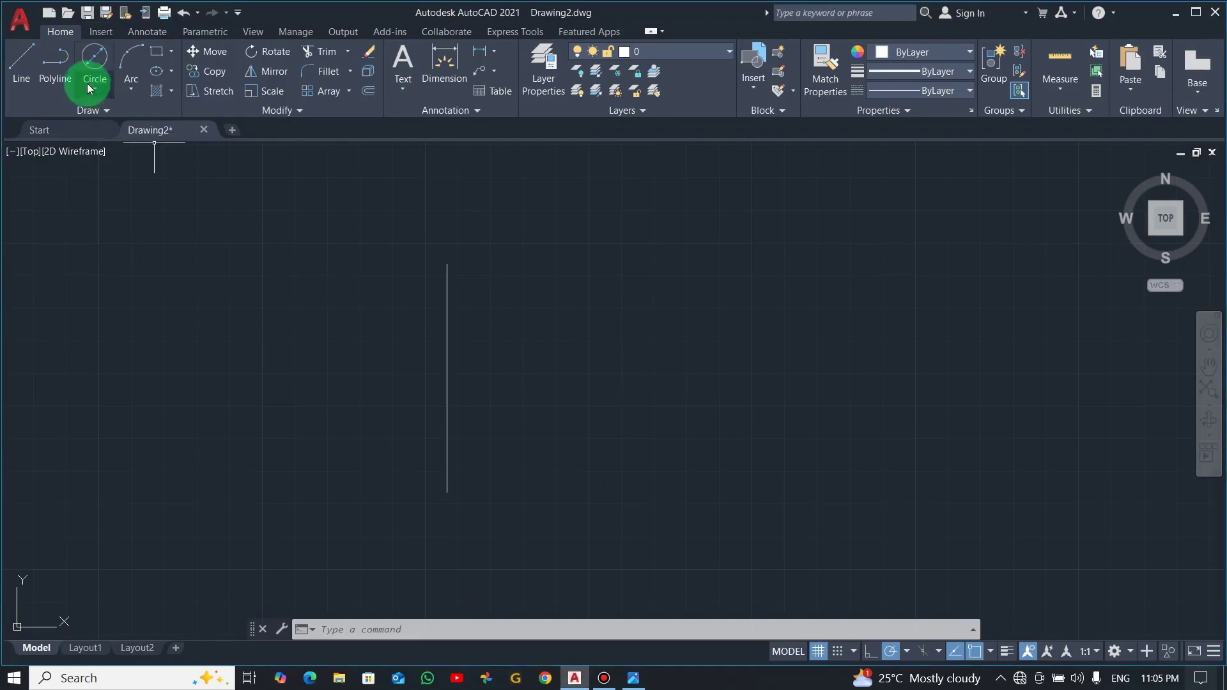
left_click(25, 69)
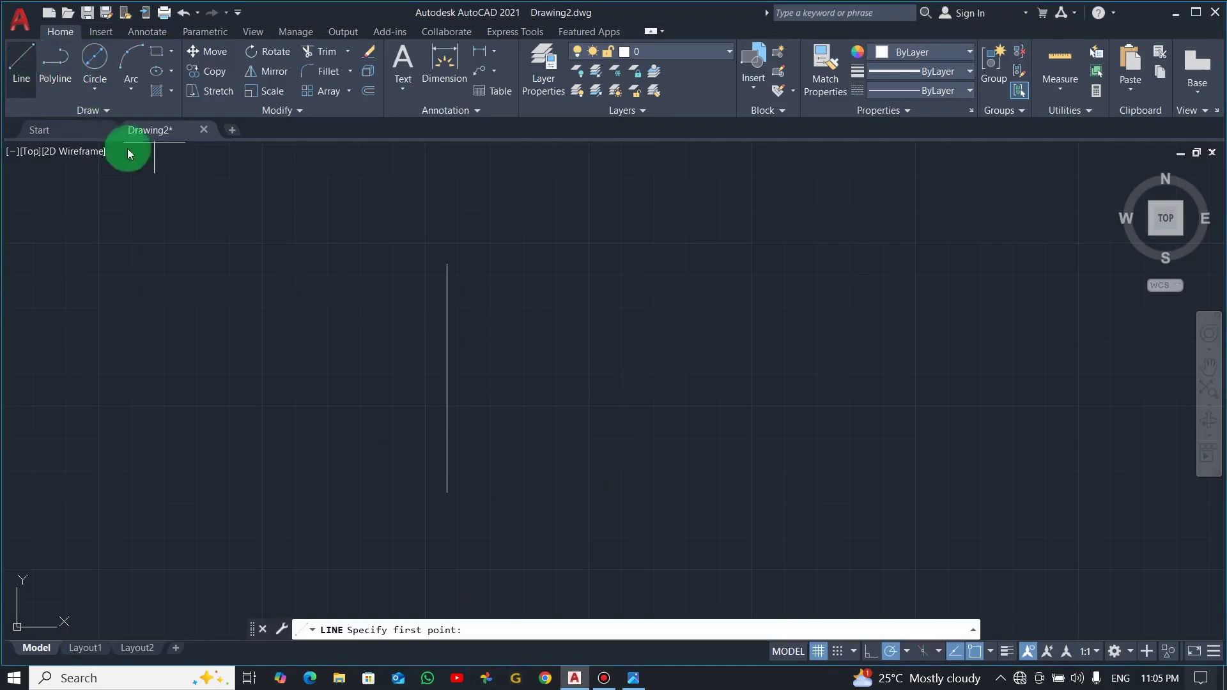
left_click(447, 377)
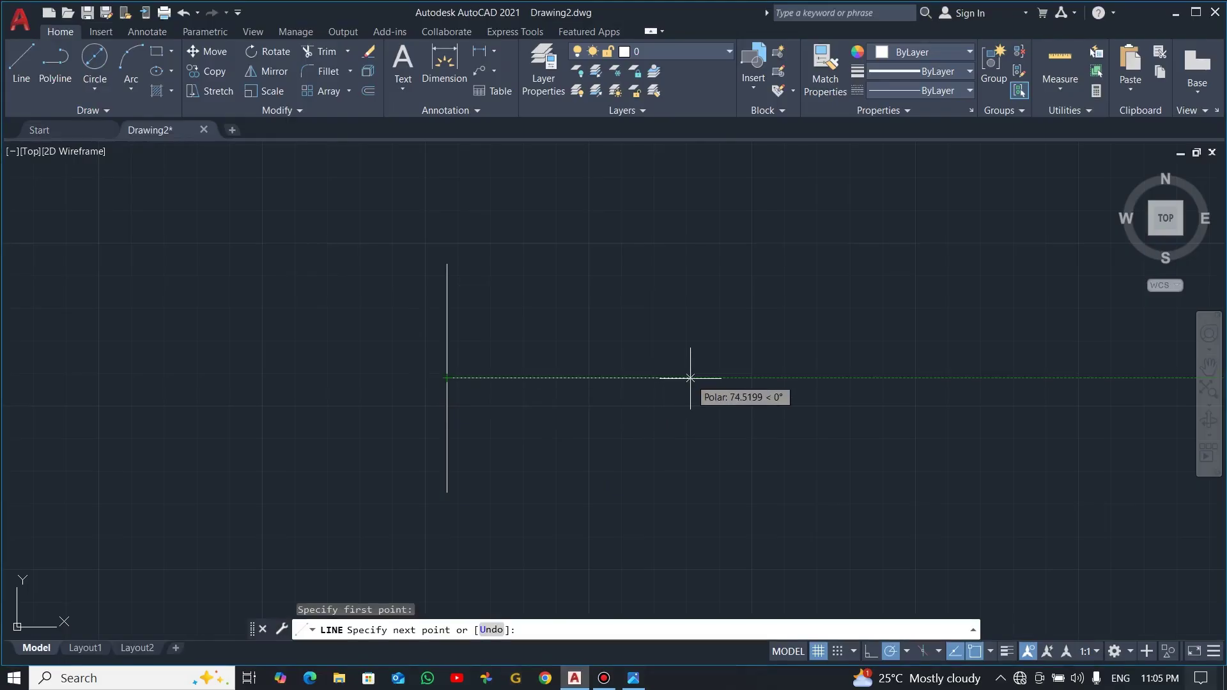
type("57")
key("Return")
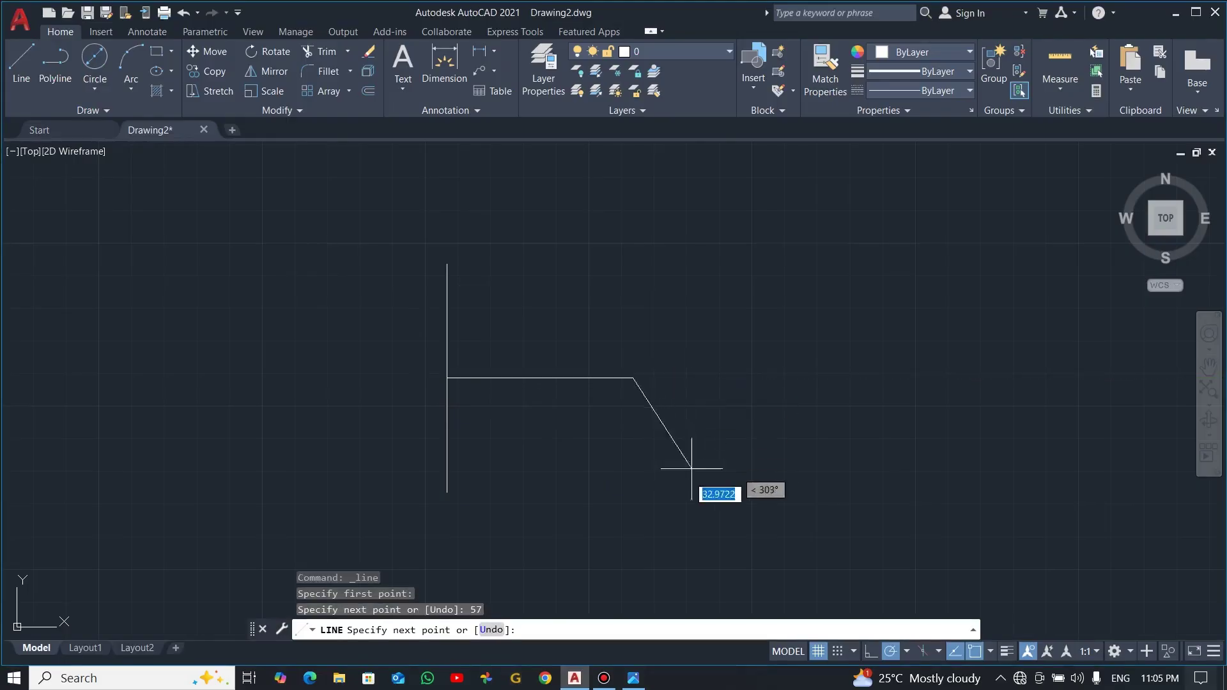
key("Escape")
left_click(666, 494)
key("alt+Tab")
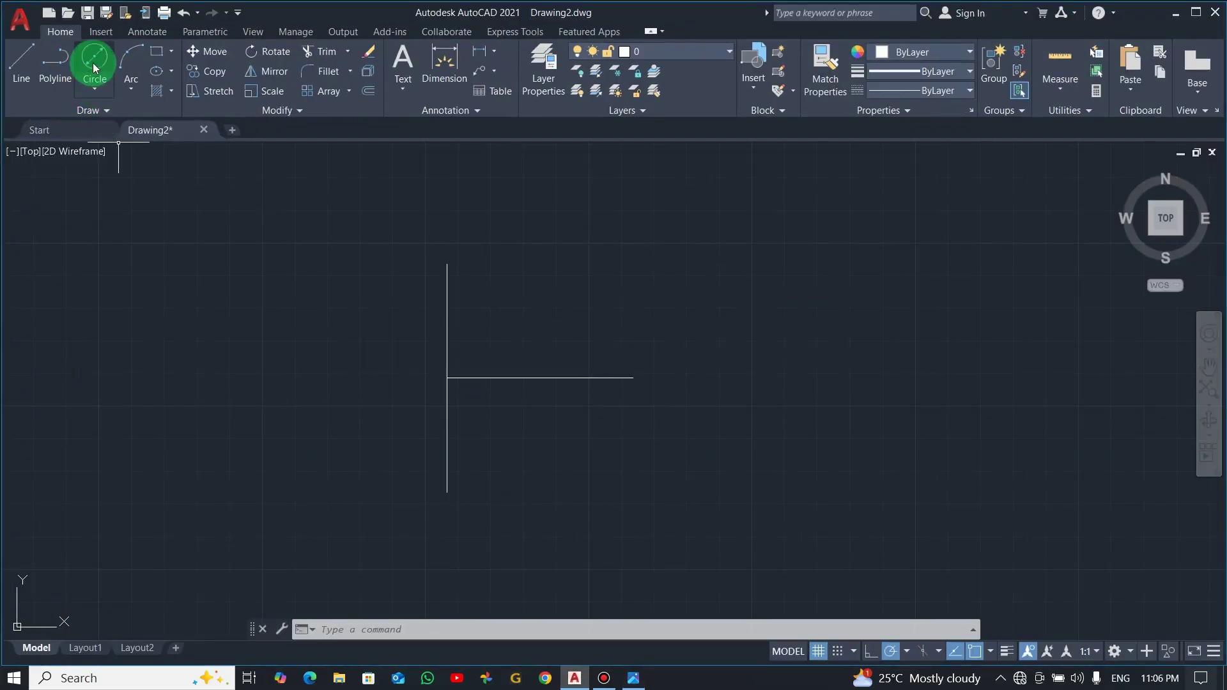
- Draw a diameter-59 circle centred on the horizontal line's right end
left_click(93, 90)
left_click(104, 147)
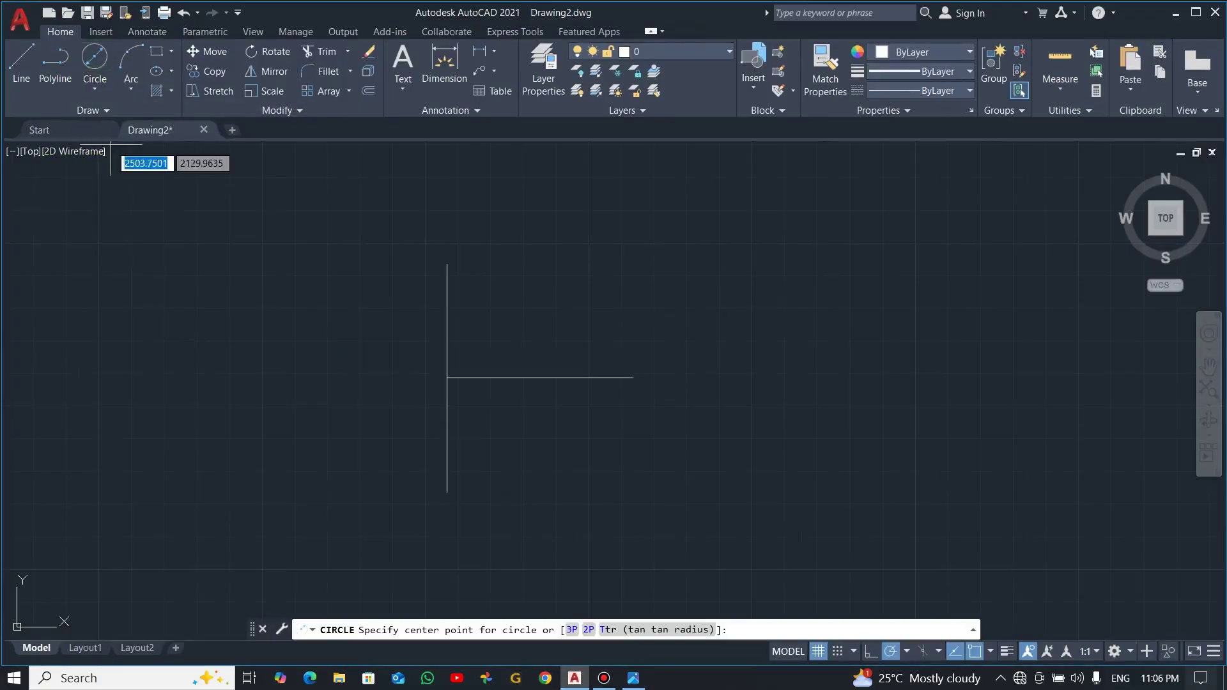
left_click(632, 378)
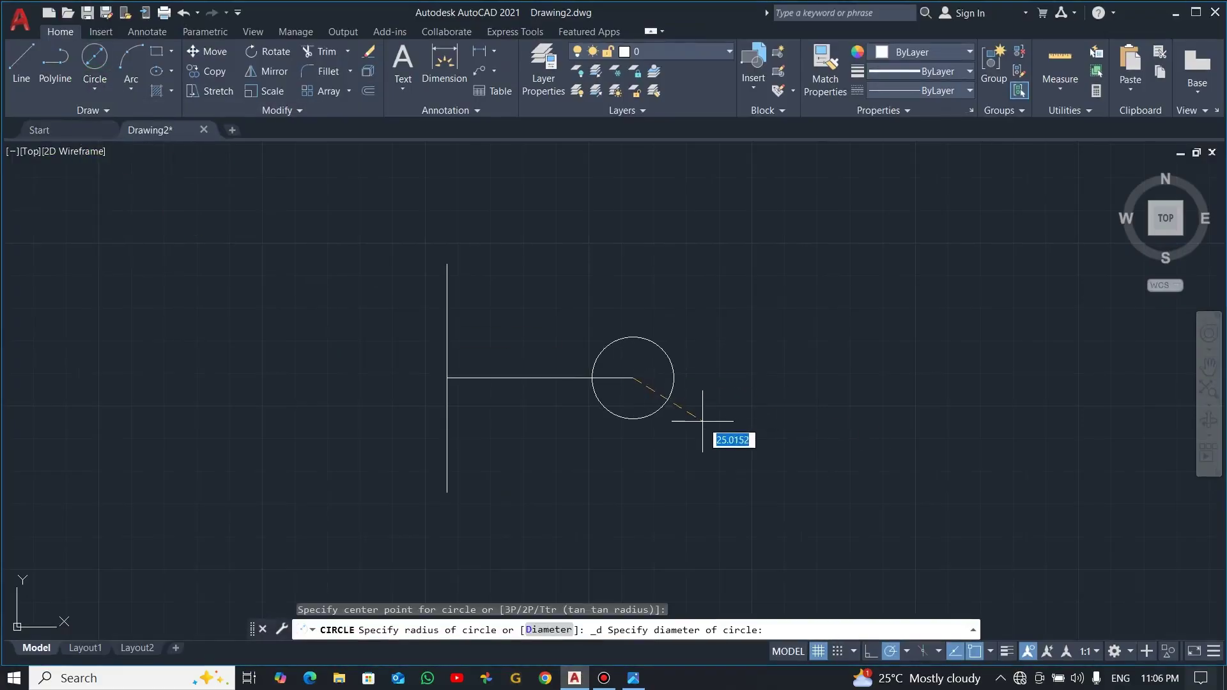
type("5")
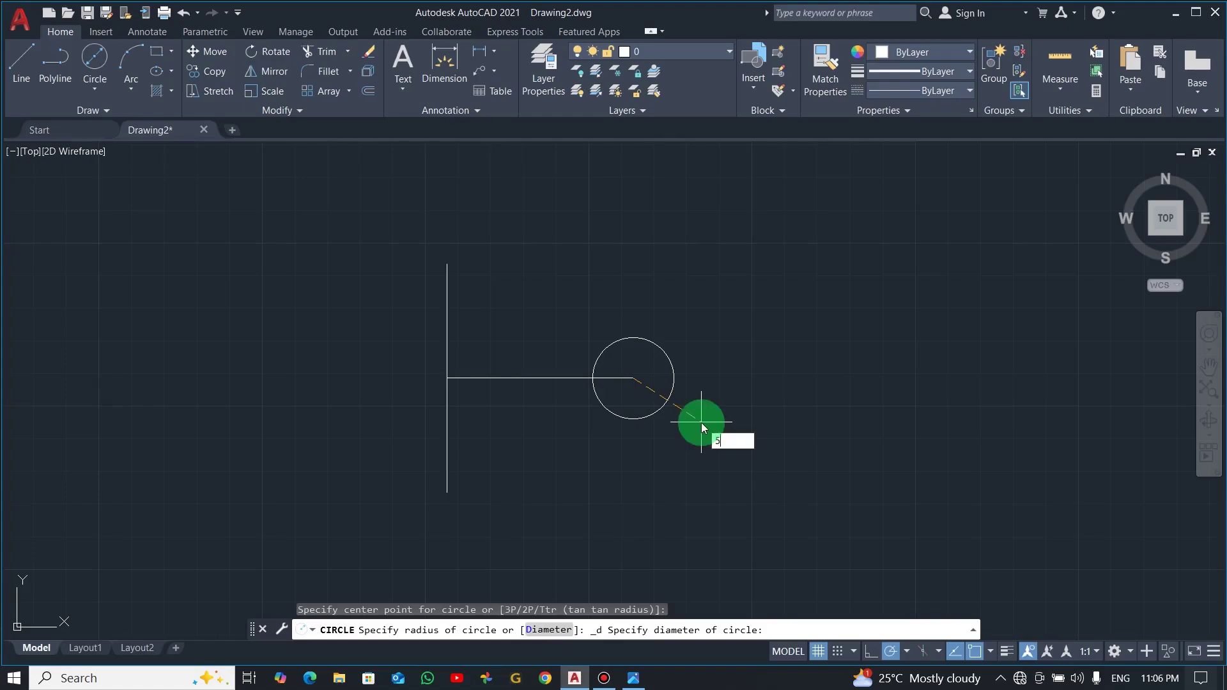
type("9")
key("Return")
key("alt+Tab")
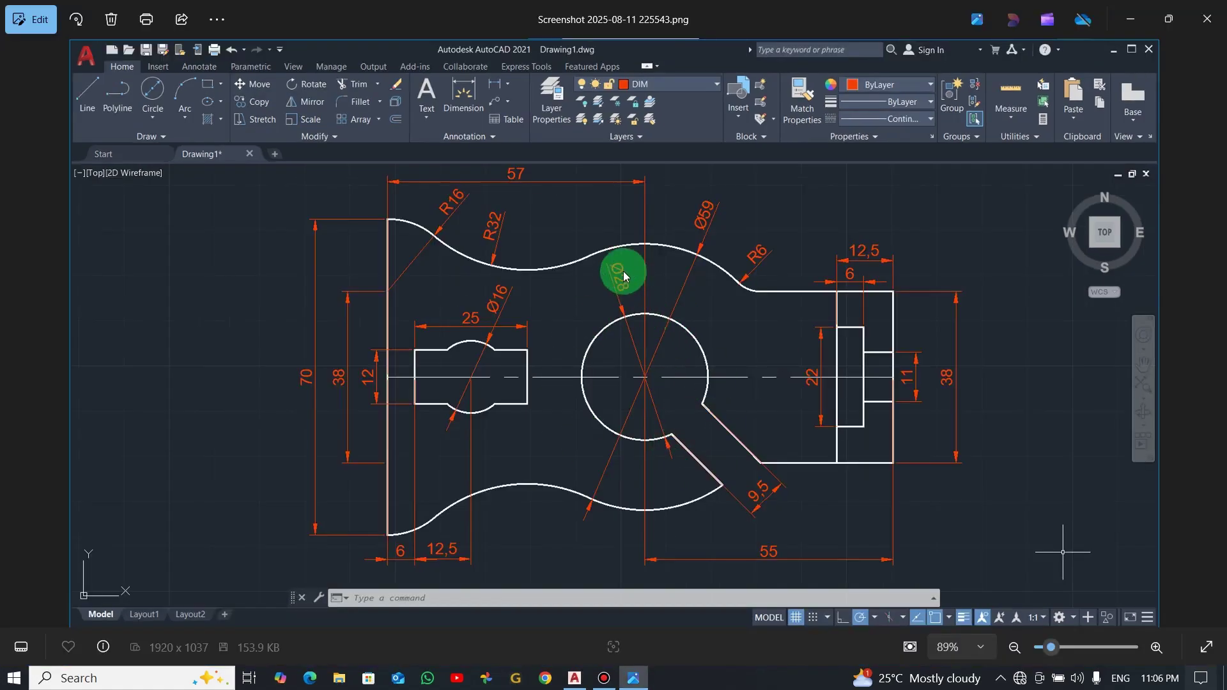
- Add a concentric diameter-28 circle at the same centre
key("alt+Tab")
left_click(95, 58)
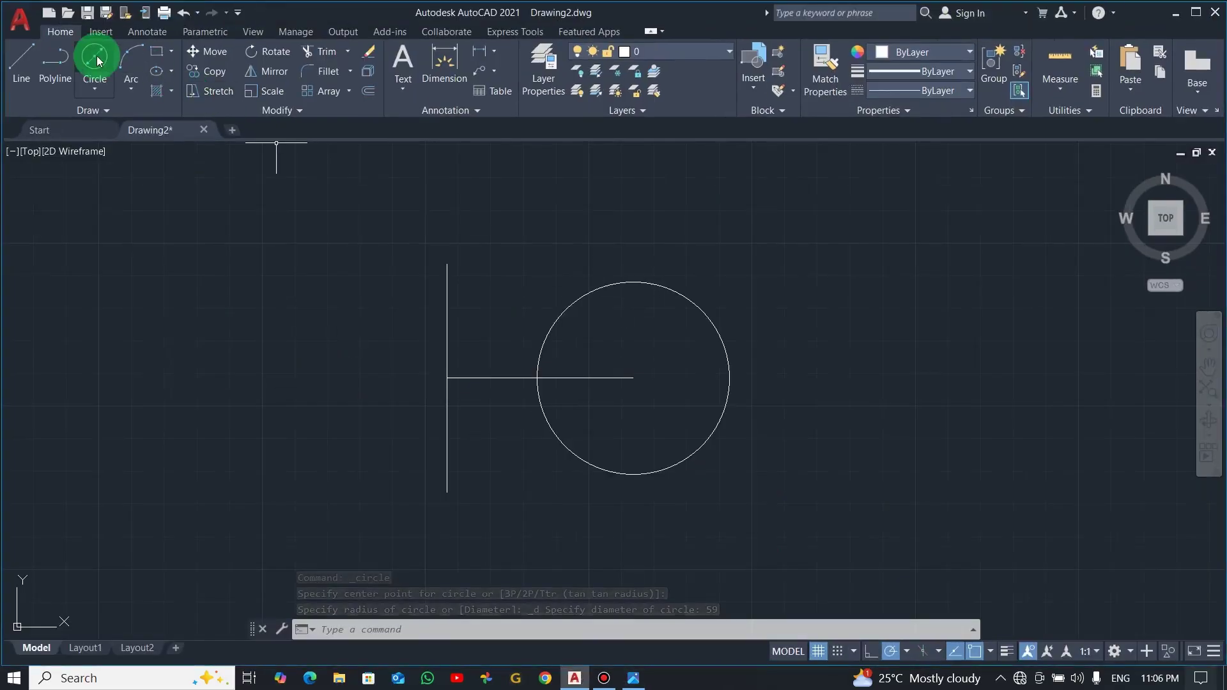
left_click(632, 378)
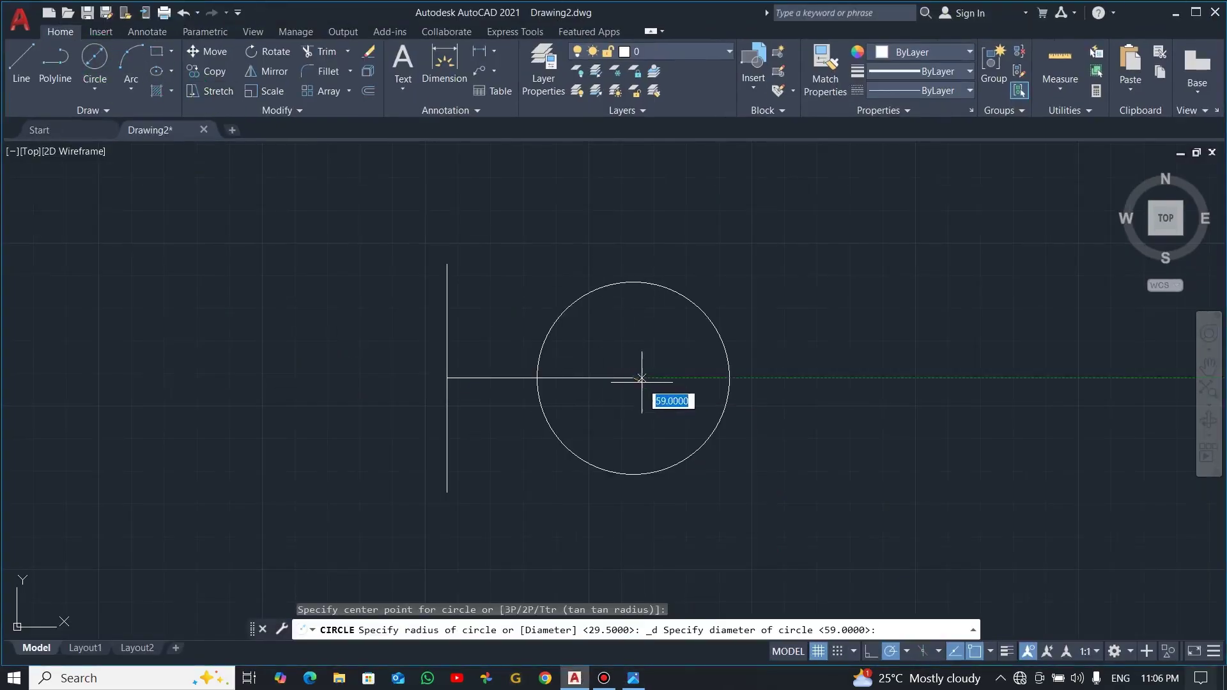
type("28")
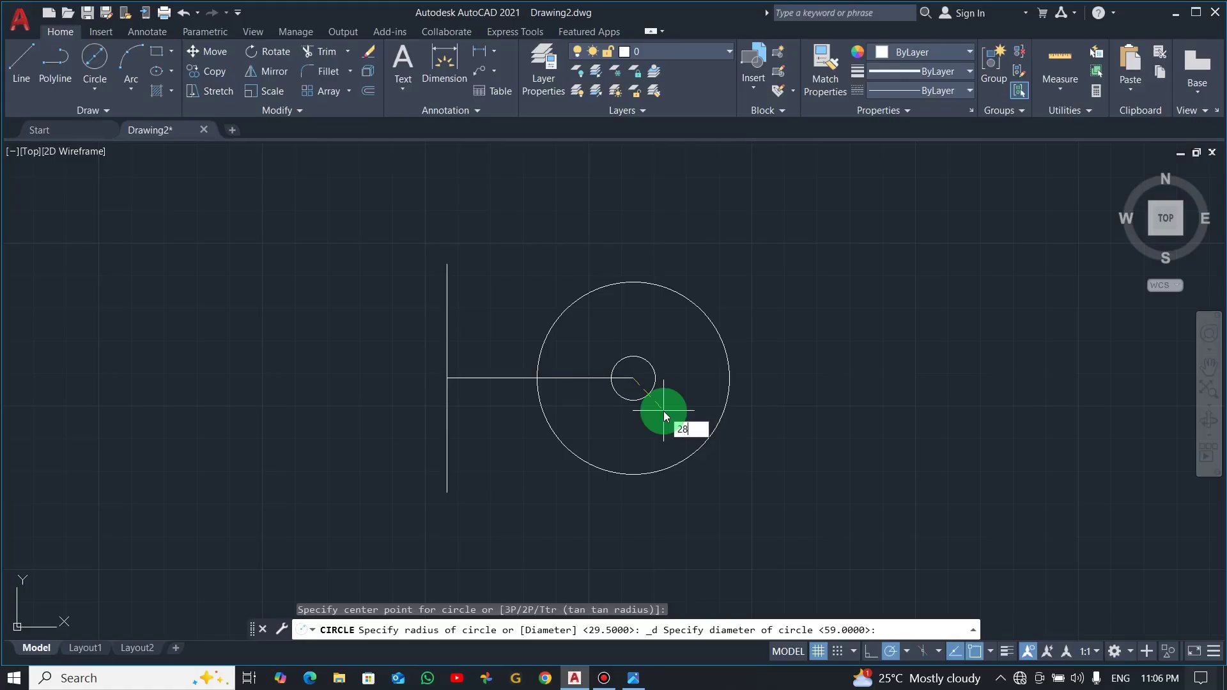
key("Return")
key("alt+Tab")
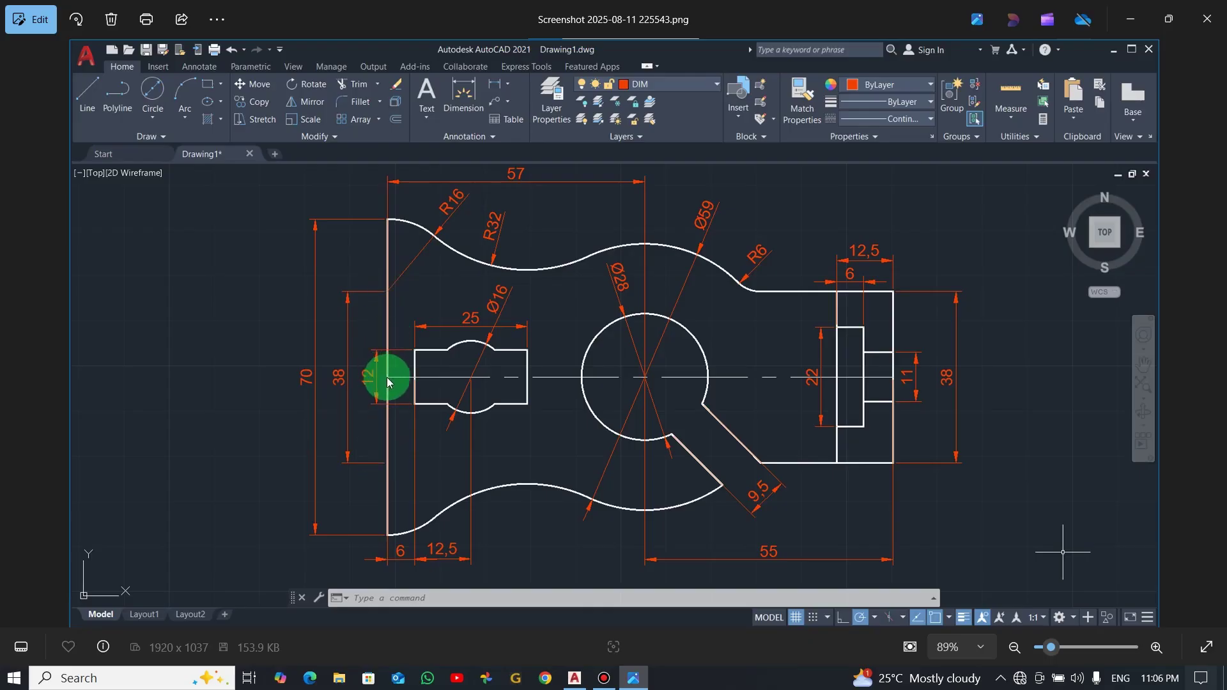
- Draw a separate 38-unit vertical line to the left of the drawing
key("alt+Tab")
left_click(13, 64)
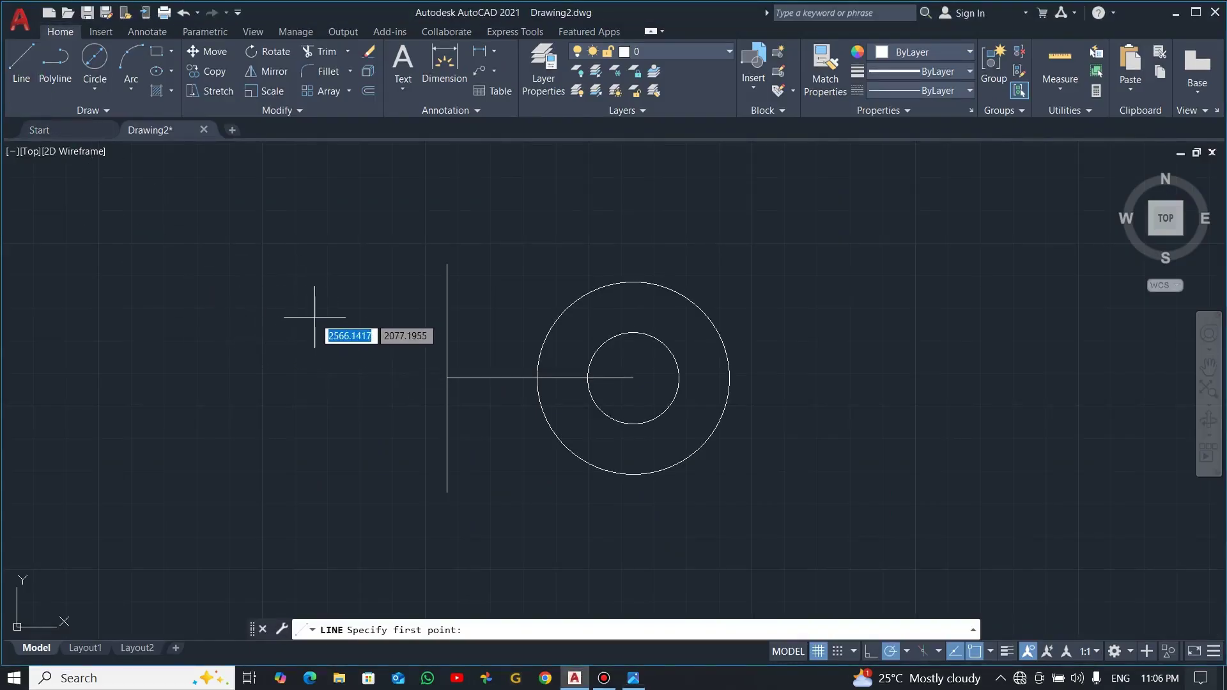
left_click(318, 292)
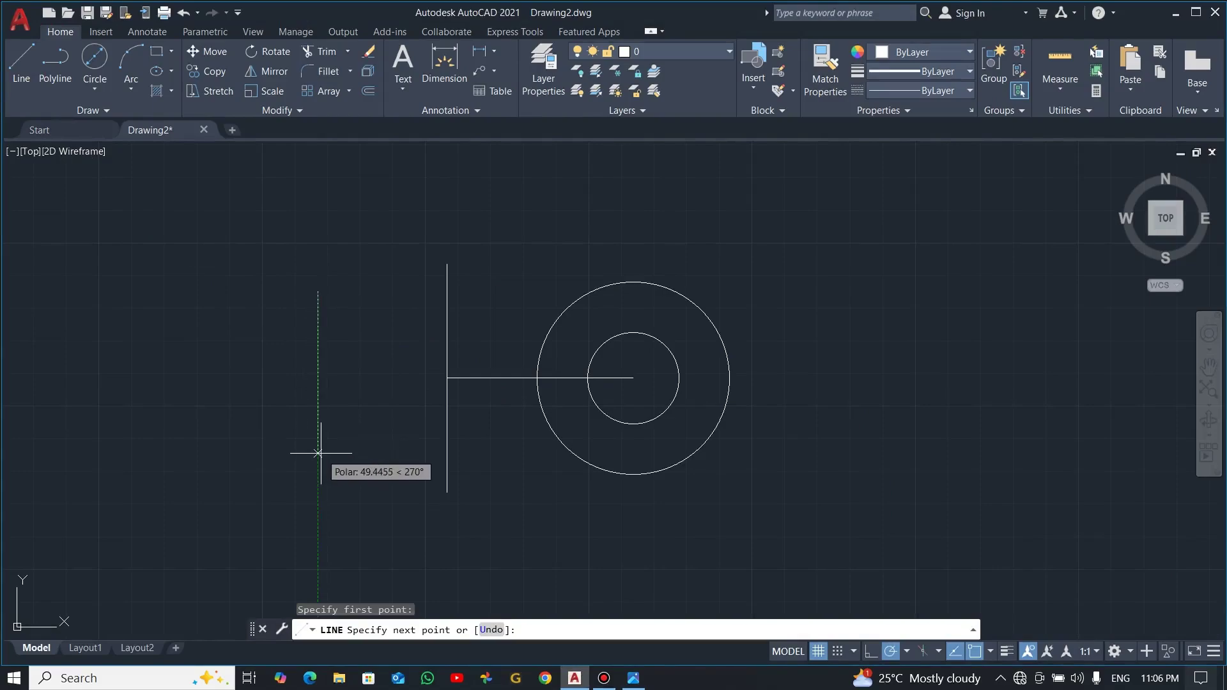
type("3")
key("Return")
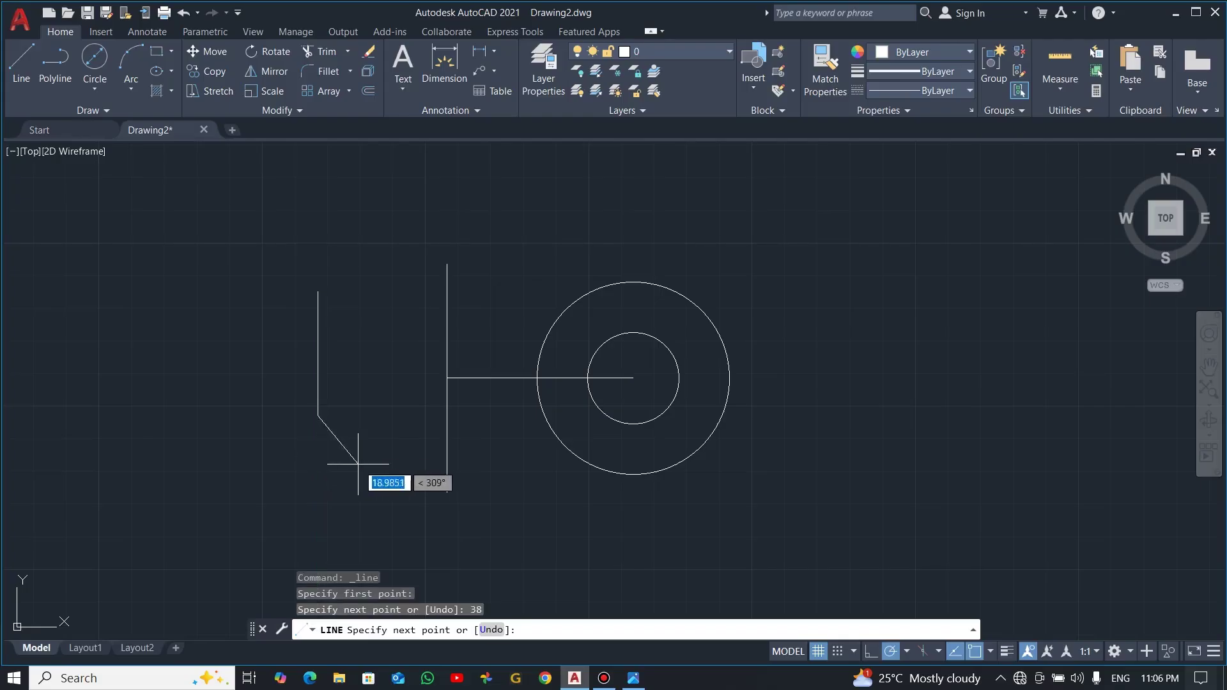
key("Escape")
- Move the 38-unit line so its midpoint sits on the 70-unit line's midpoint
left_click(365, 448)
left_click(312, 377)
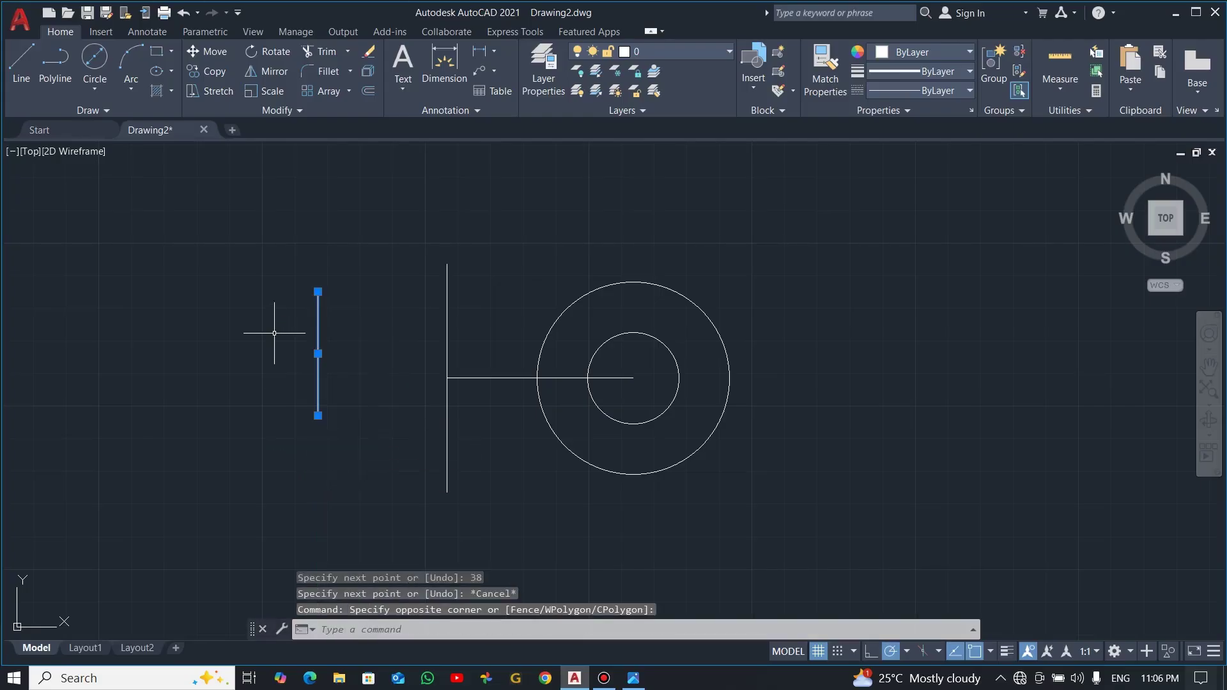
type("M")
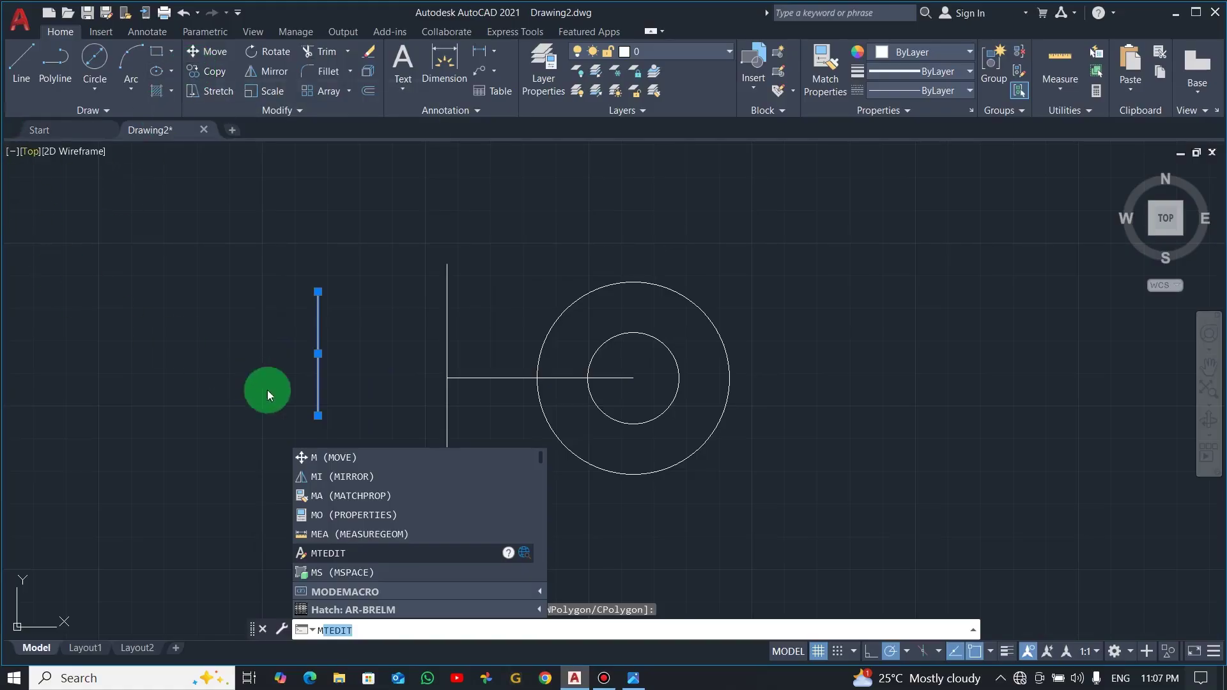
left_click(350, 457)
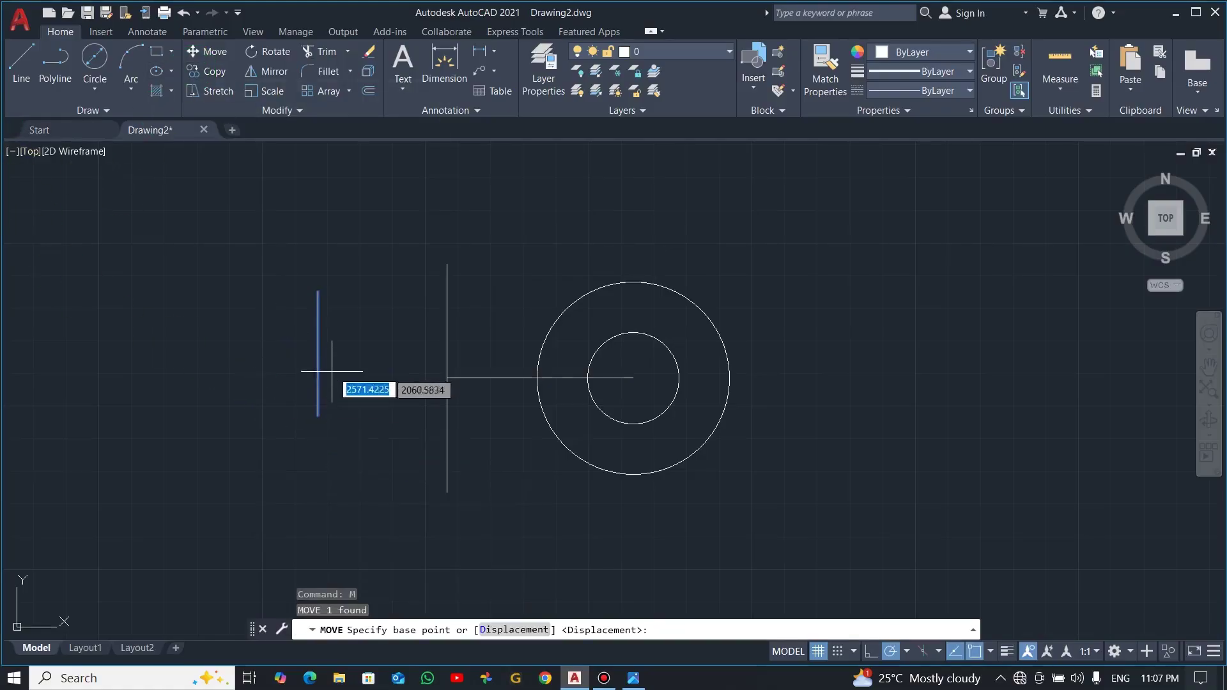
left_click(318, 353)
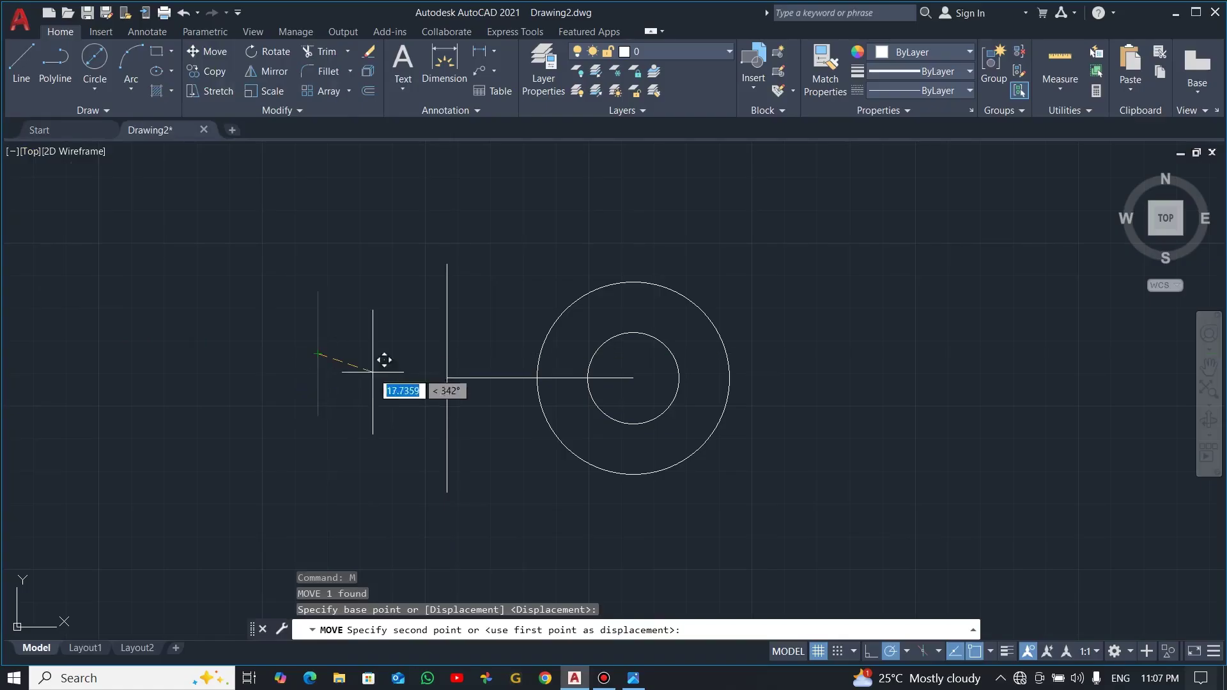
left_click(458, 366)
left_click(101, 96)
key("alt+Tab")
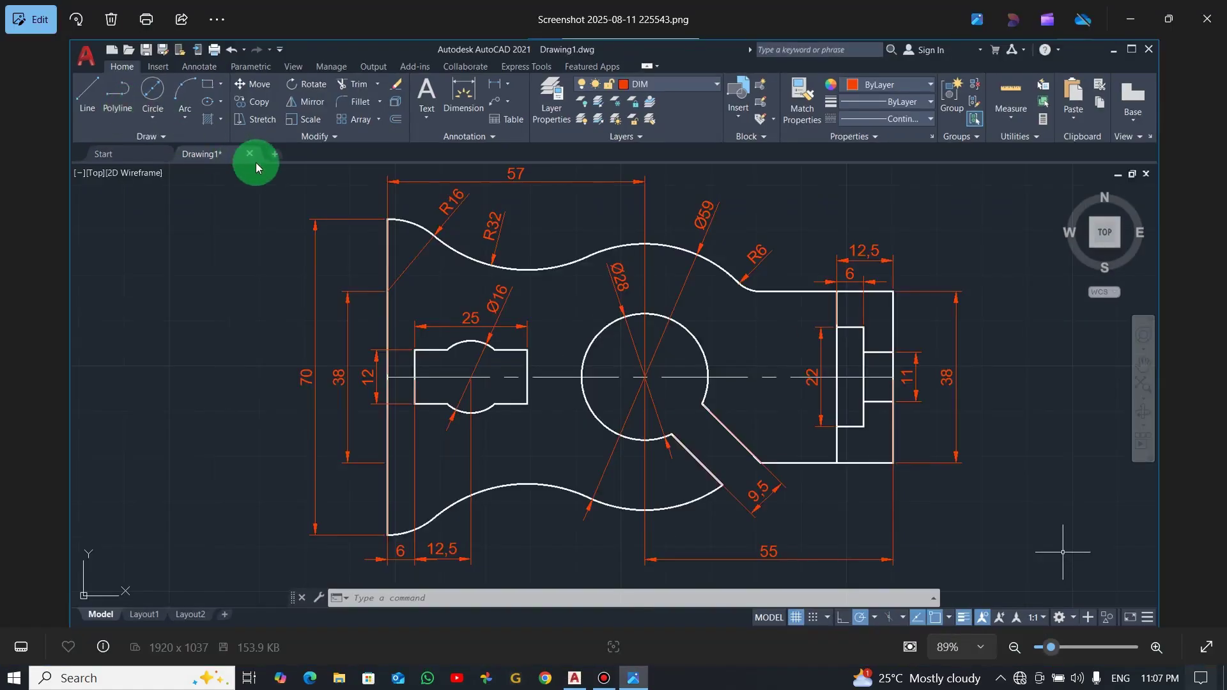
- Draw a radius-16 circle centred on the upper end of the 38-unit line
key("alt+Tab")
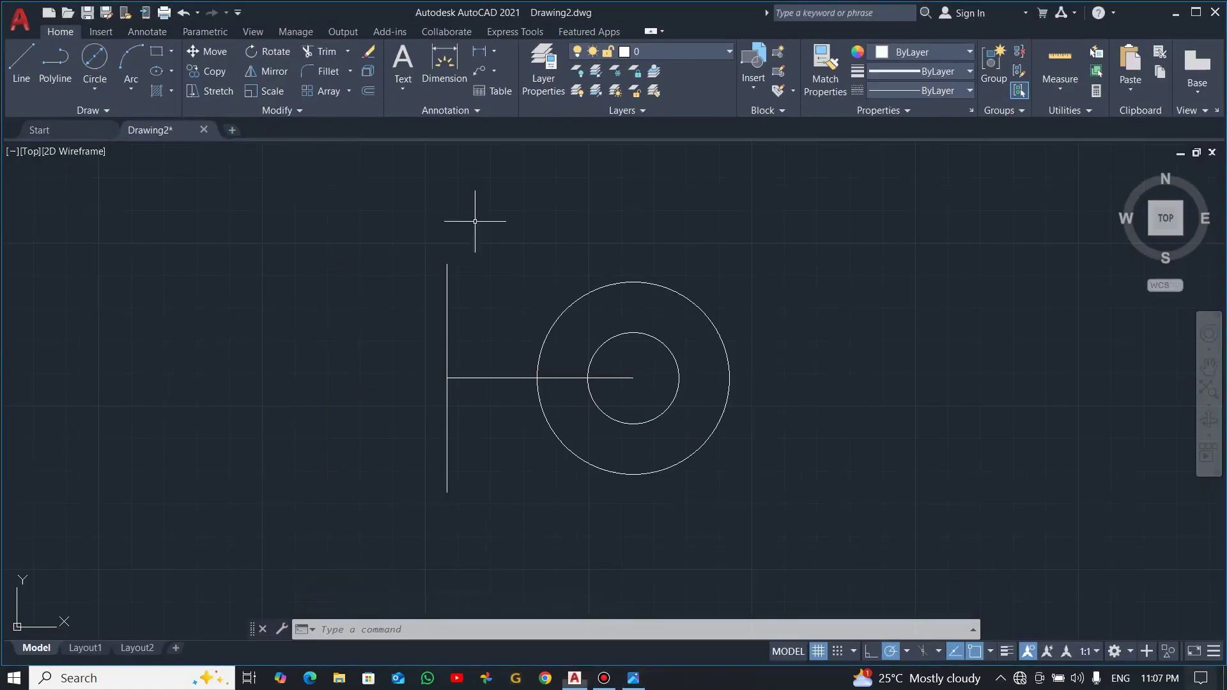
left_click(98, 89)
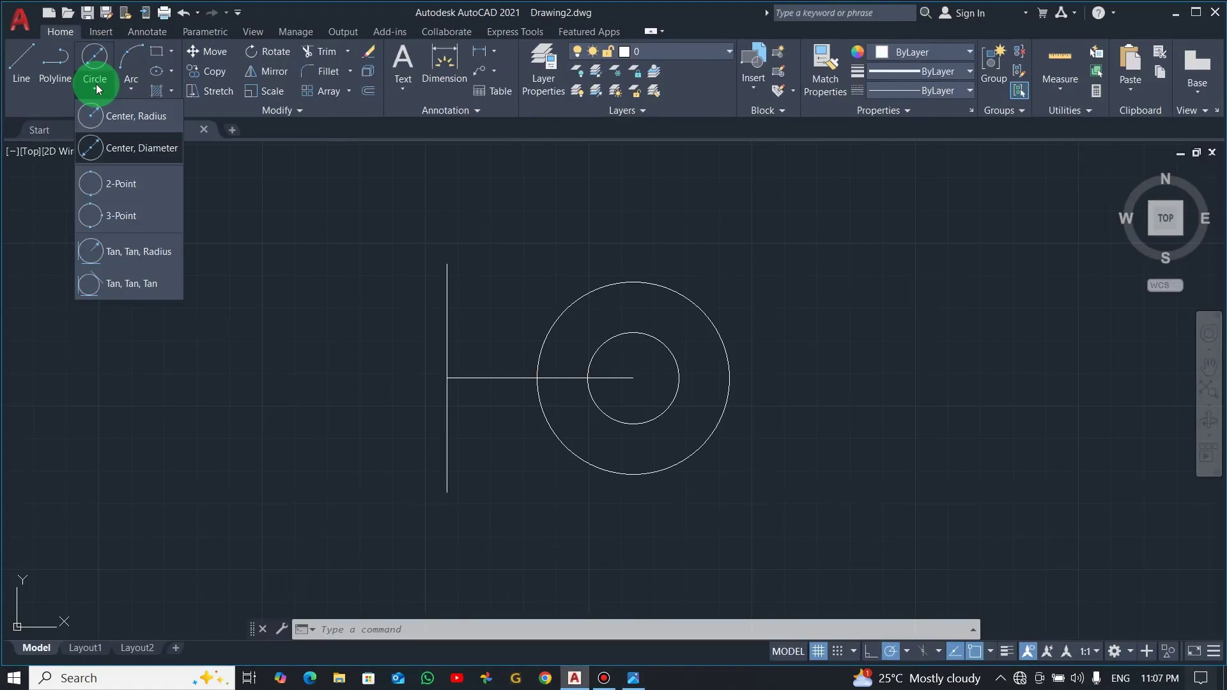
left_click(111, 116)
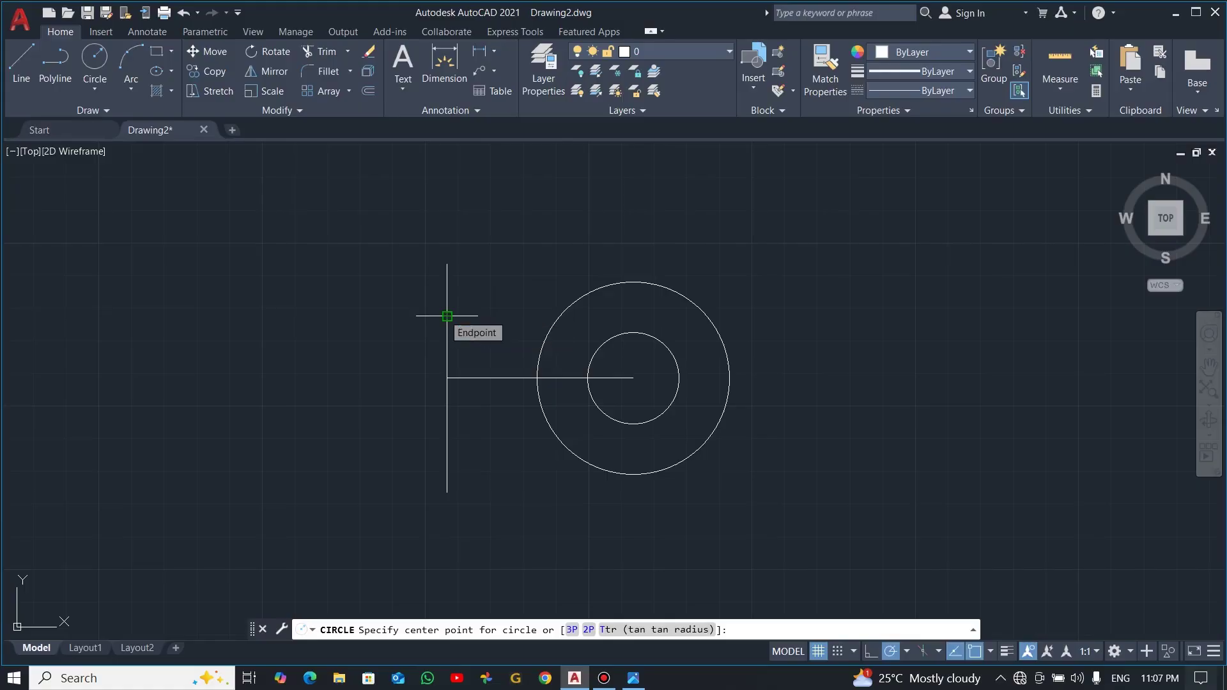
left_click(447, 316)
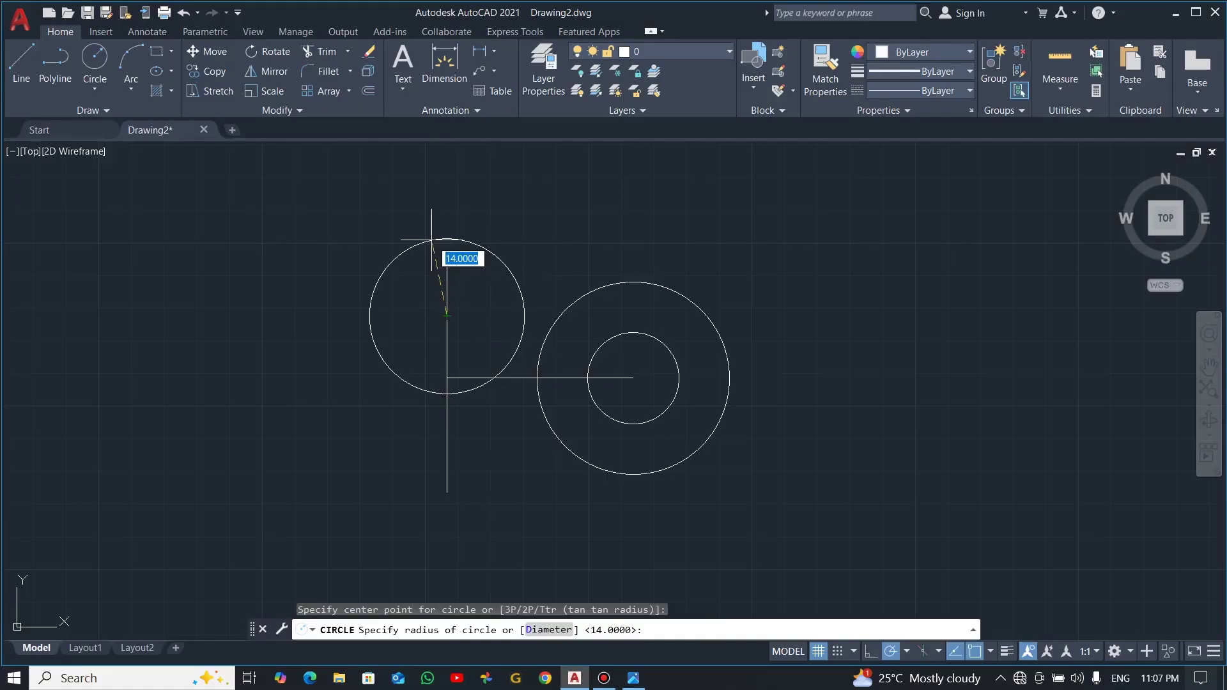
type("1")
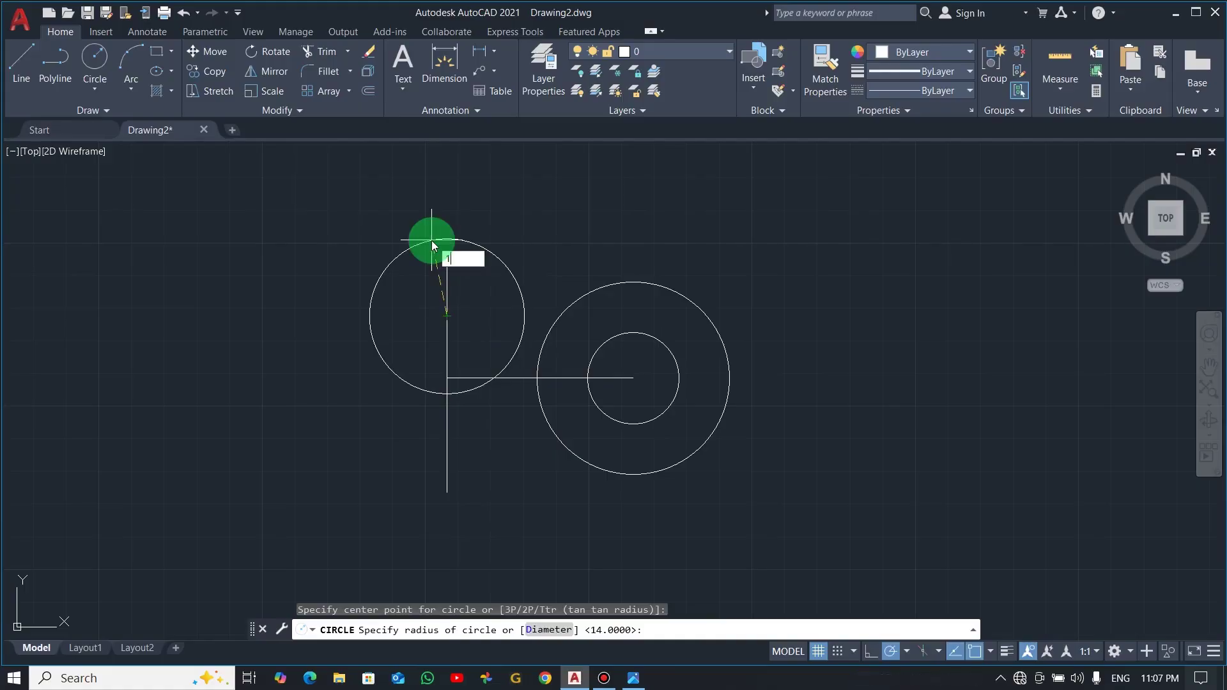
key("Return")
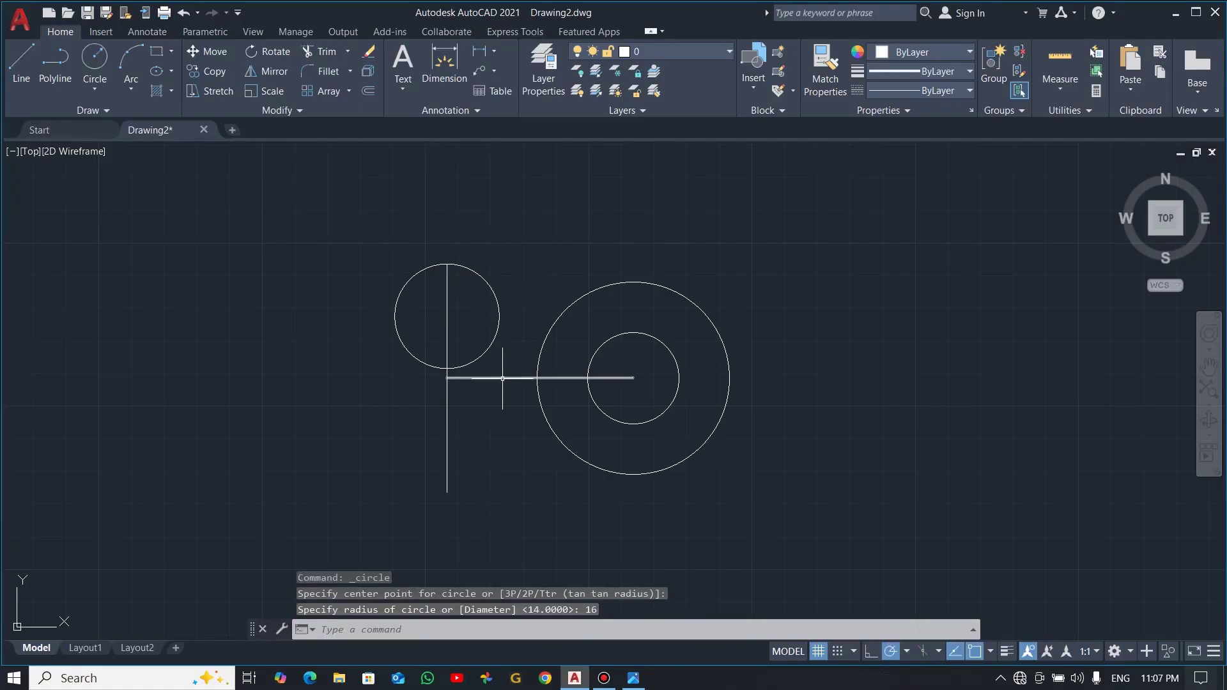
key("alt+Tab")
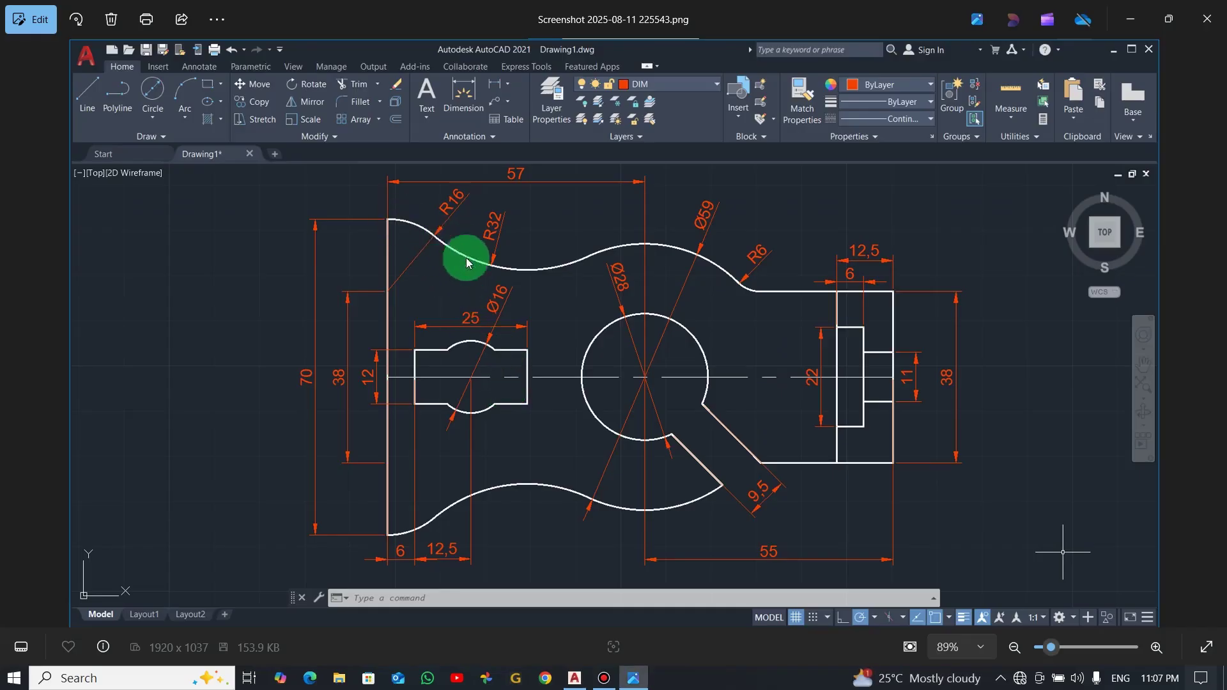
key("alt+Tab")
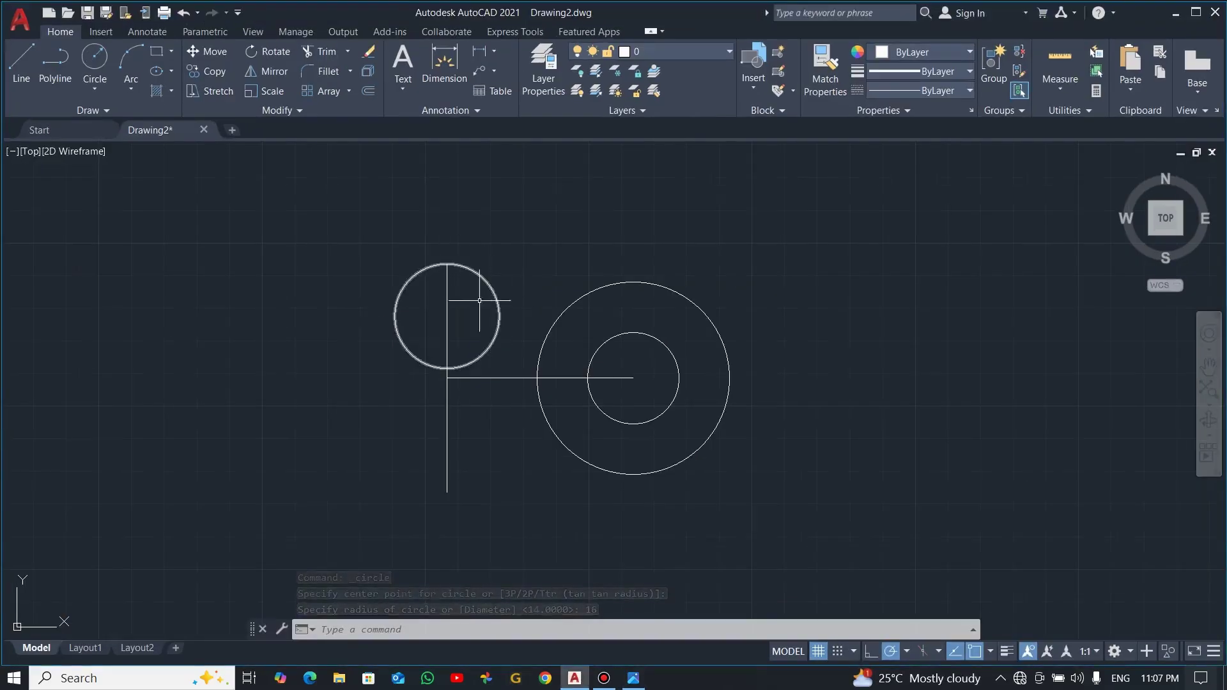
key("alt+Tab")
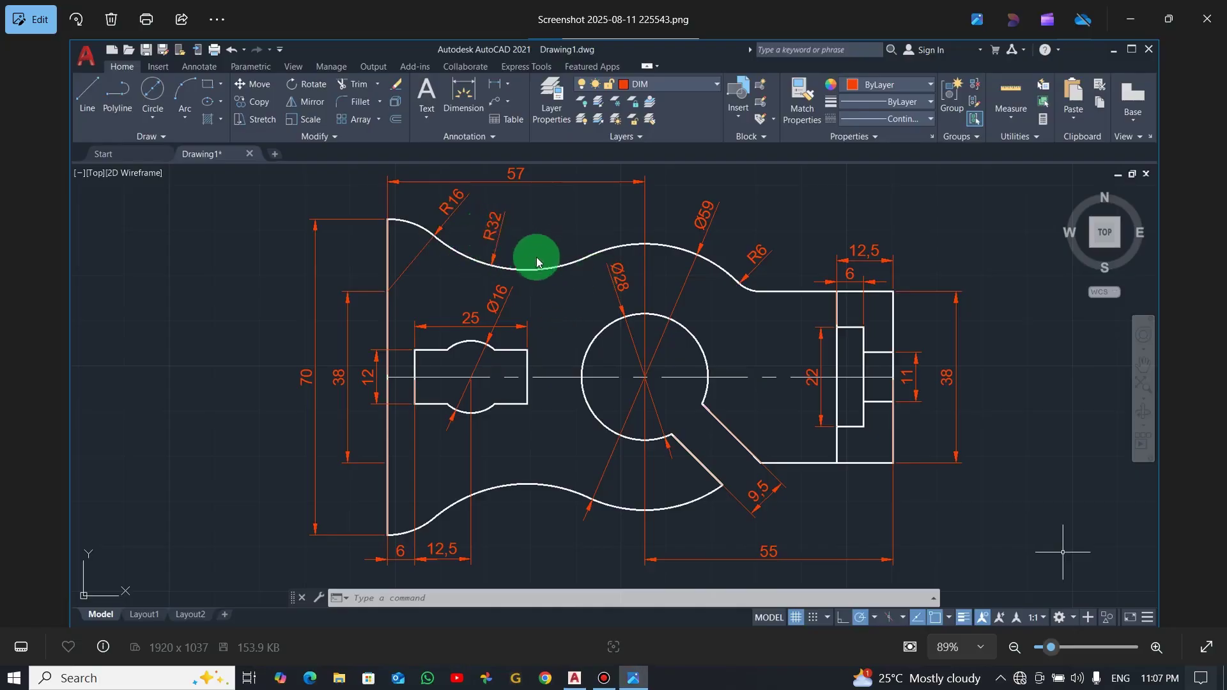
key("alt+Tab")
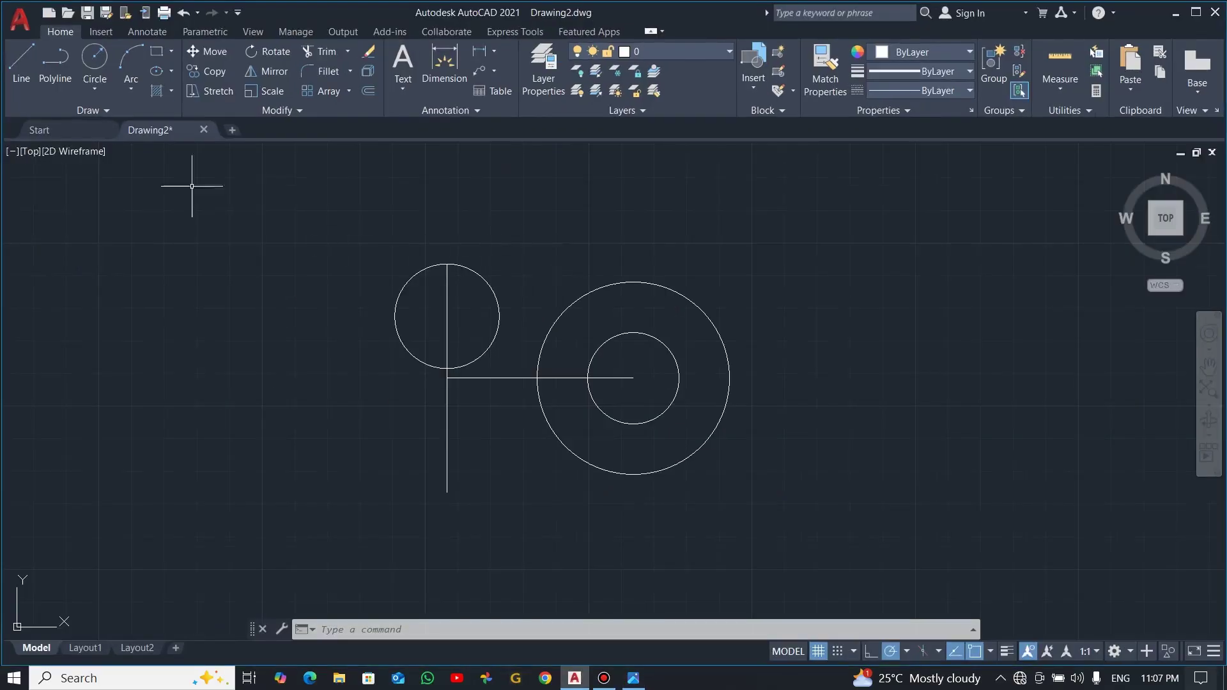
- Draw a radius-32 circle tangent to both the R16 circle and the Ø59 circle
left_click(98, 90)
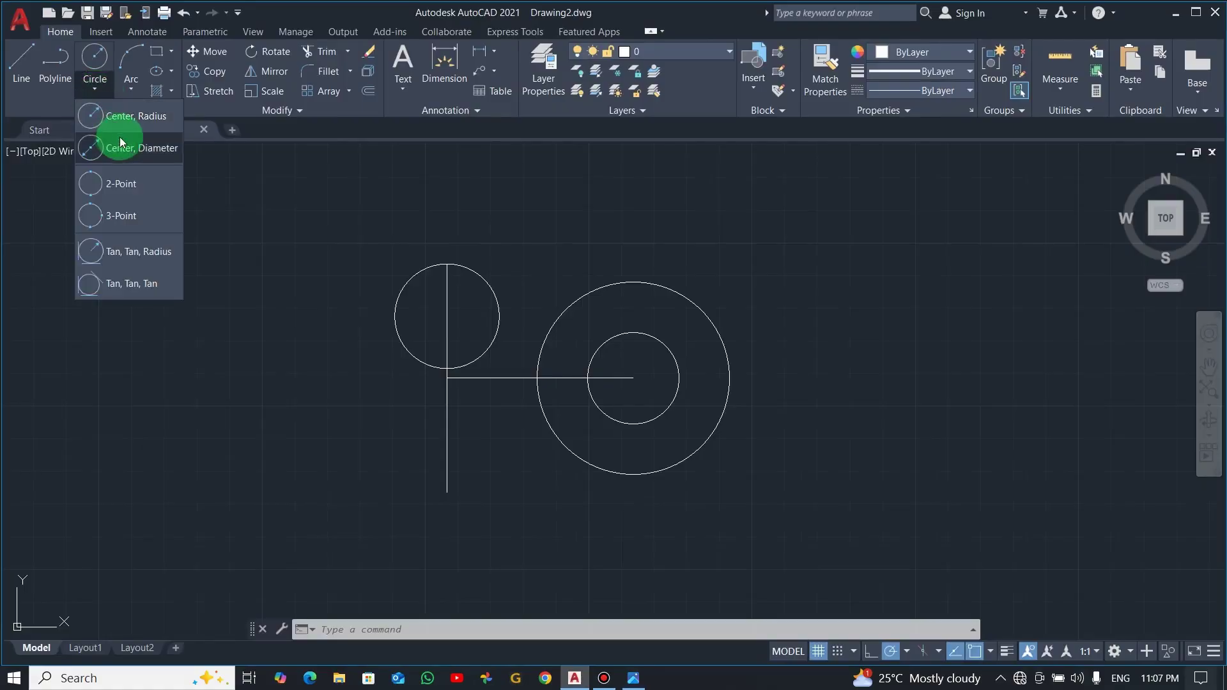
left_click(128, 251)
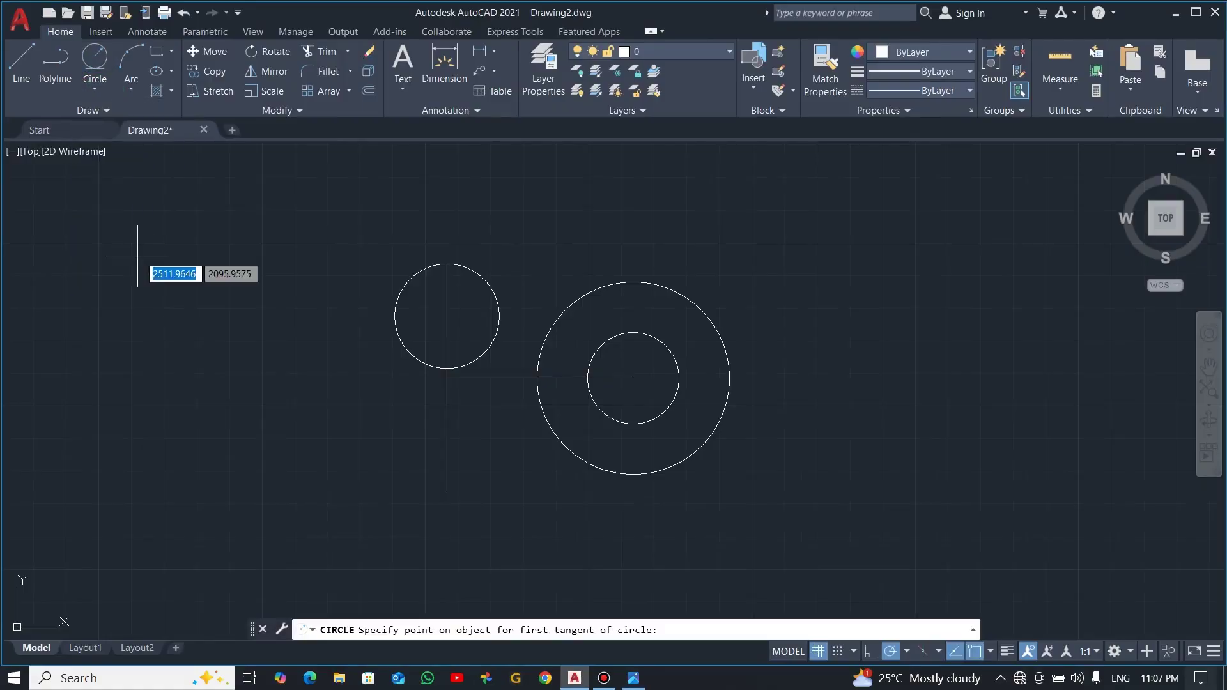
left_click(483, 267)
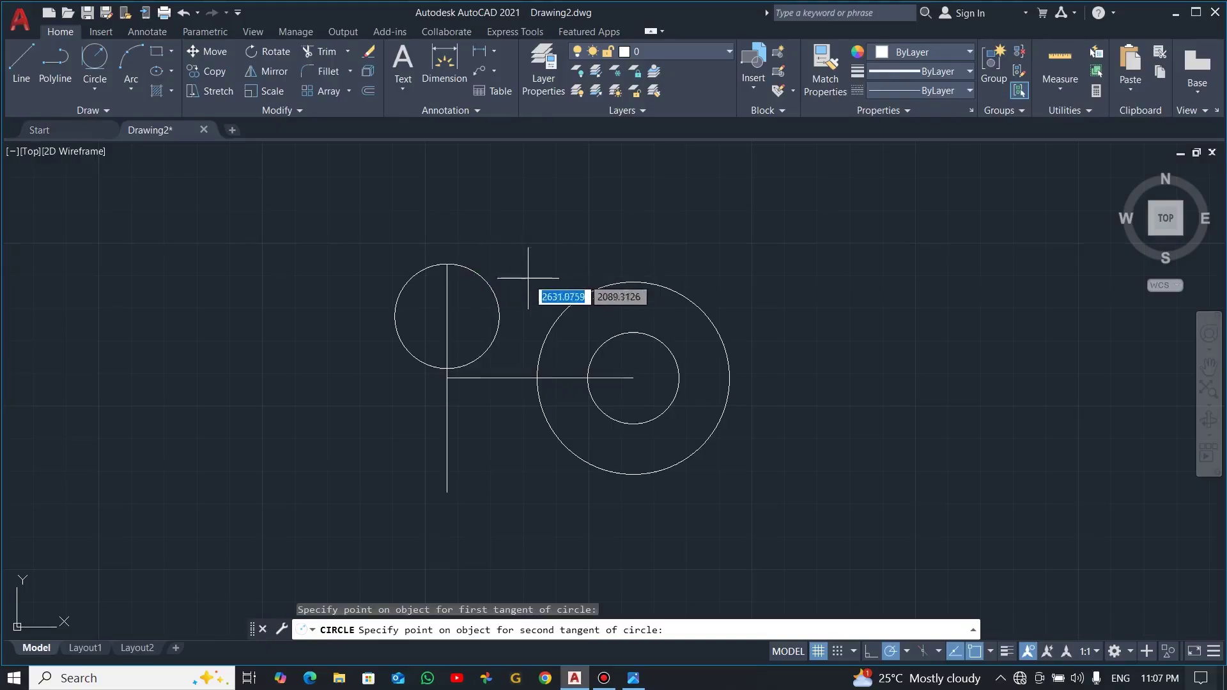
left_click(575, 288)
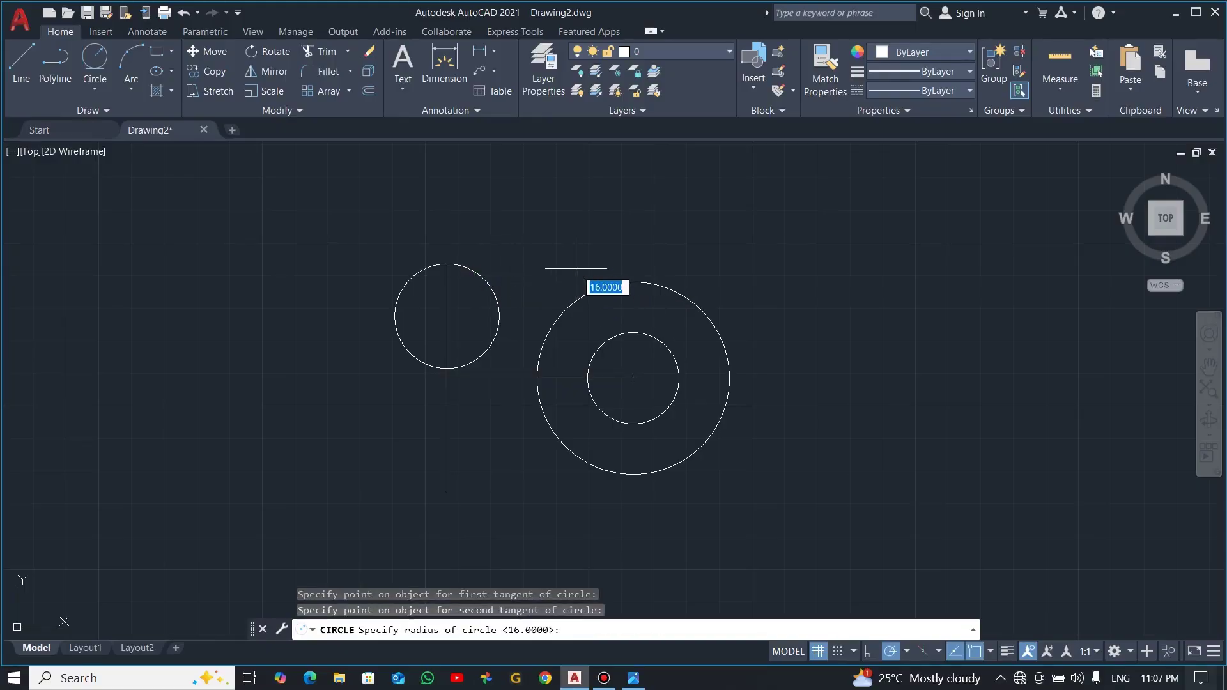
type("32")
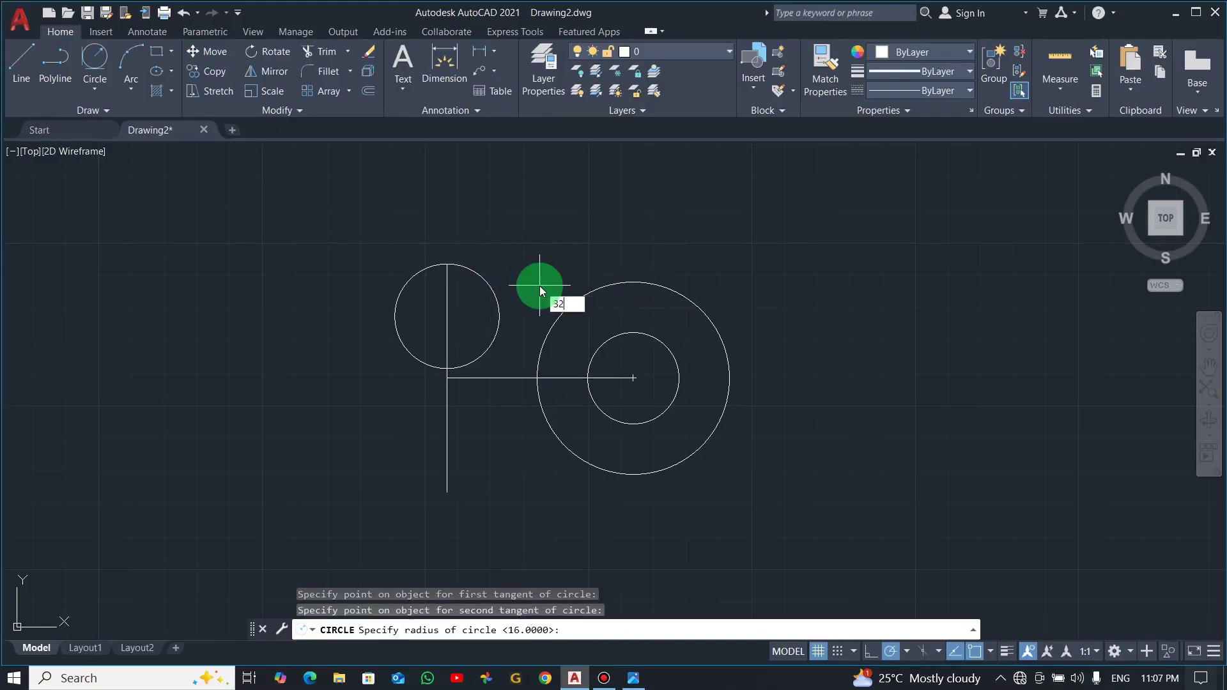
key("Return")
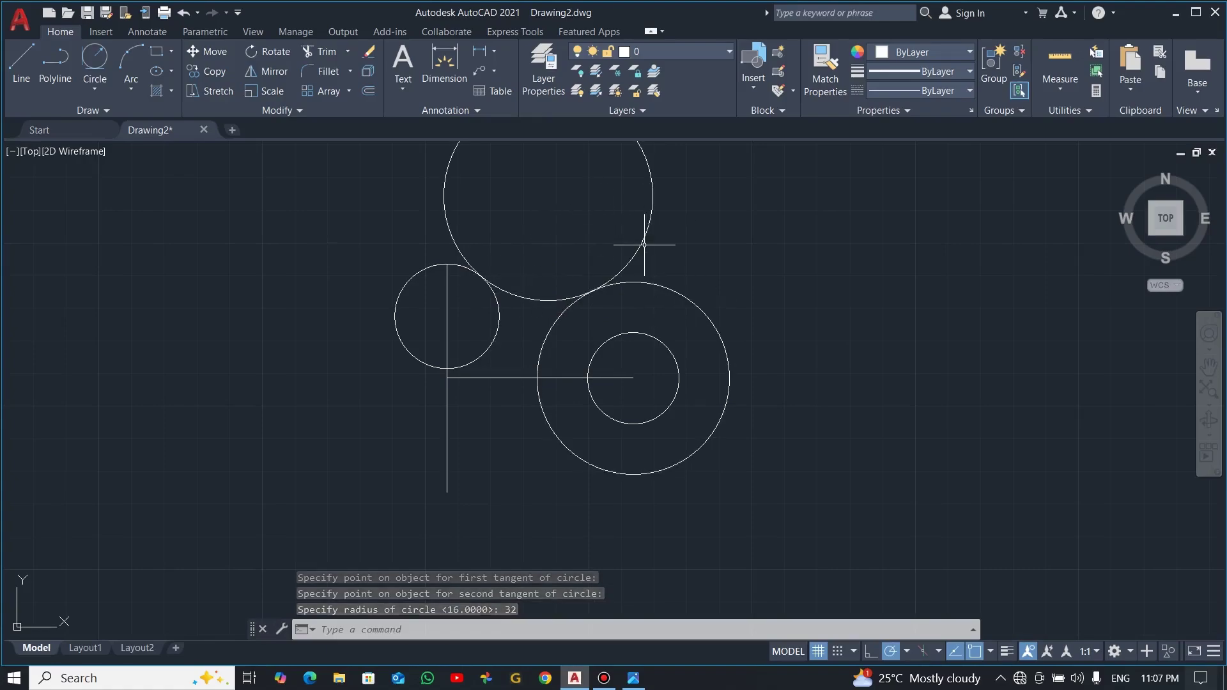
- Trim the excess circle portions into one continuous curved upper outline
type("tr")
key("Return")
mouse_move(636, 235)
left_mouse_down()
mouse_move(685, 230)
mouse_move(585, 219)
left_mouse_up()
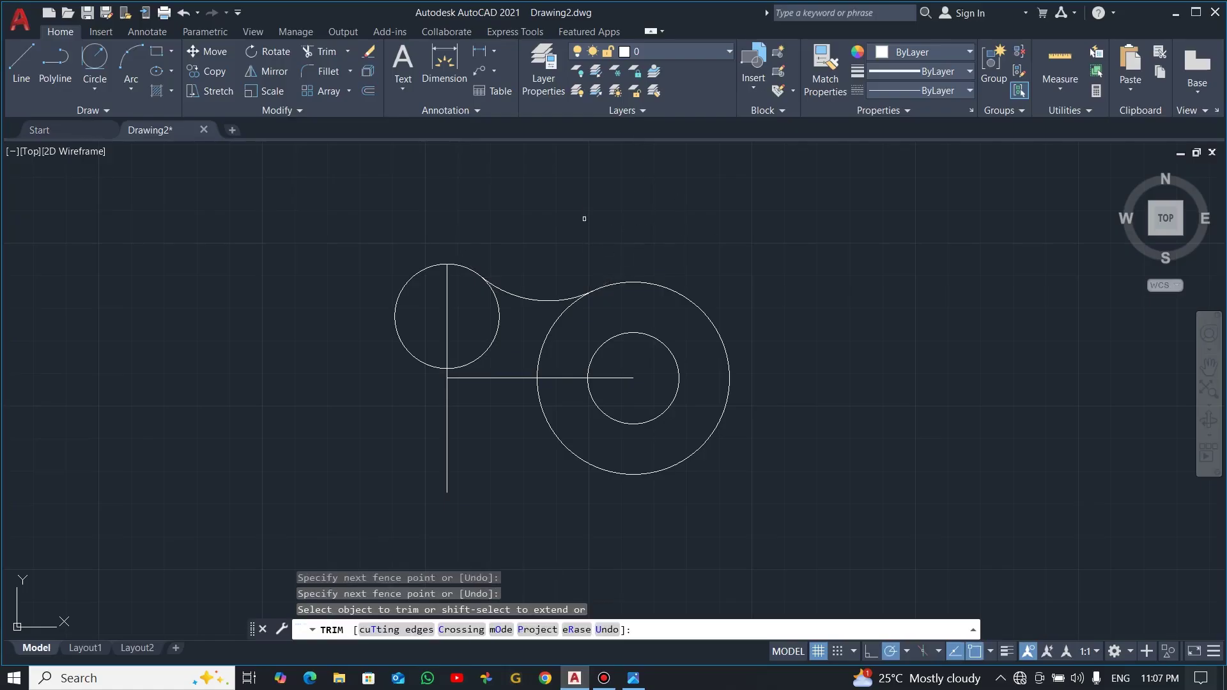
left_click_drag(492, 312, 507, 336)
left_click_drag(411, 314, 360, 308)
scroll(603, 307, "up", 6)
scroll(567, 289, "down", 4)
key("Escape")
scroll(478, 237, "down", 2)
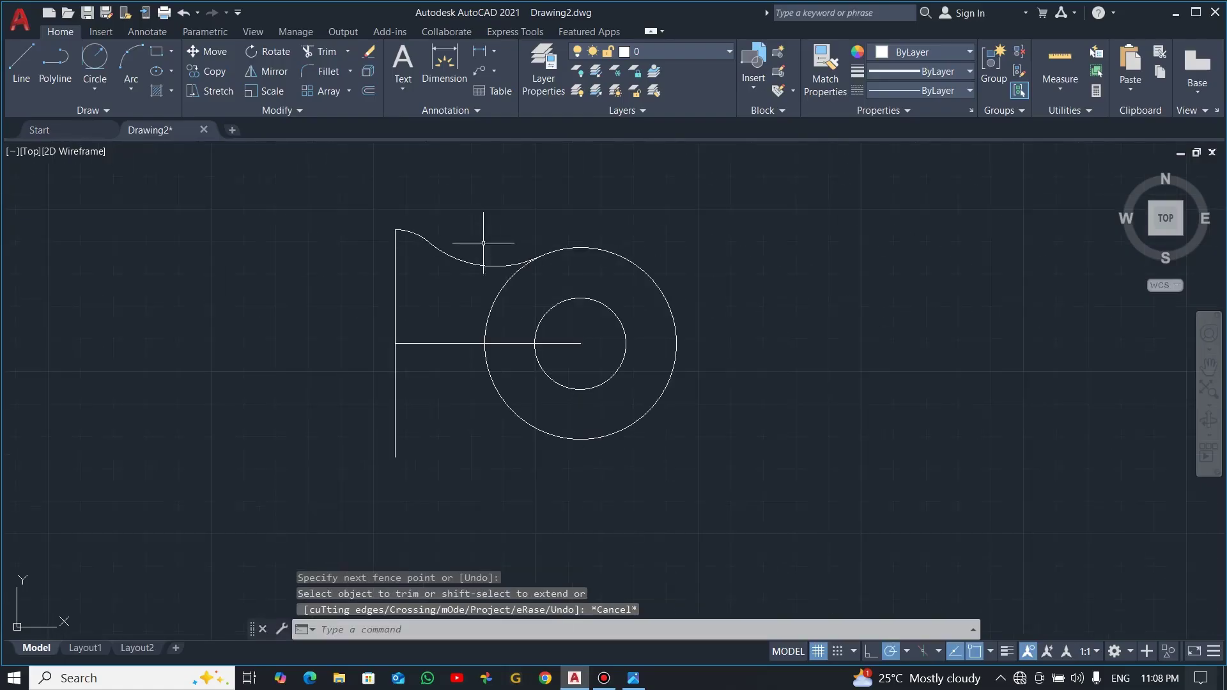
key("alt+Tab")
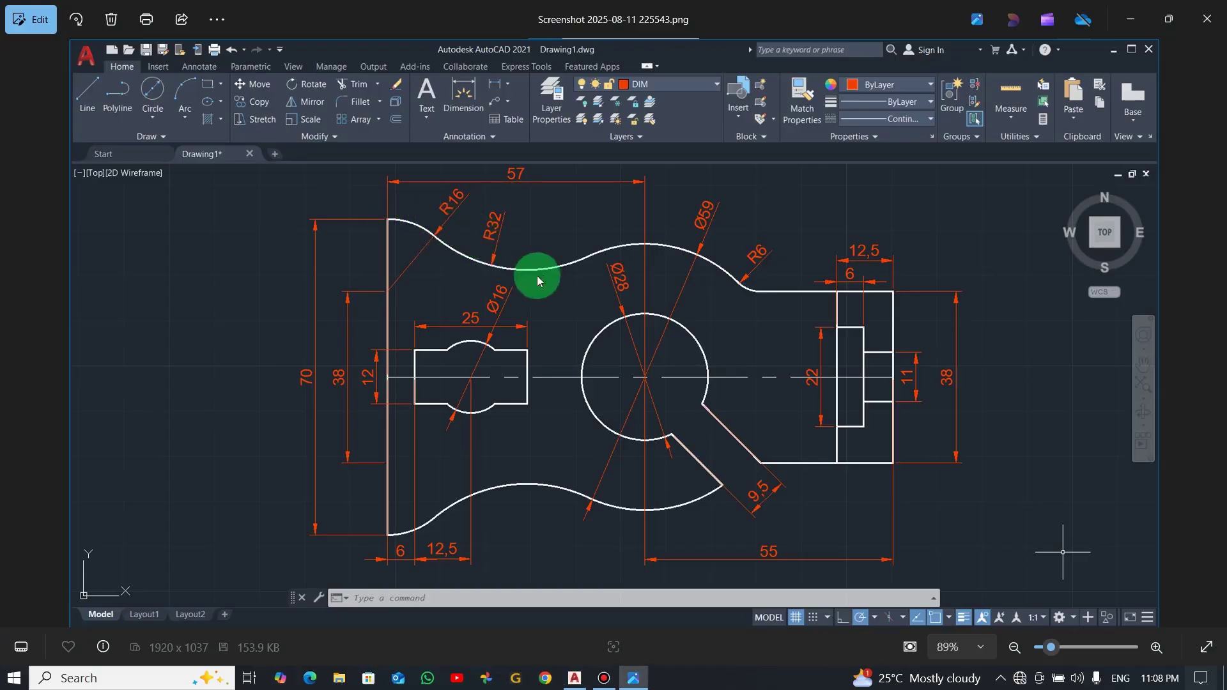
- Mirror the R16 and R32 arcs about the horizontal centre line, keeping the originals
key("alt+Tab")
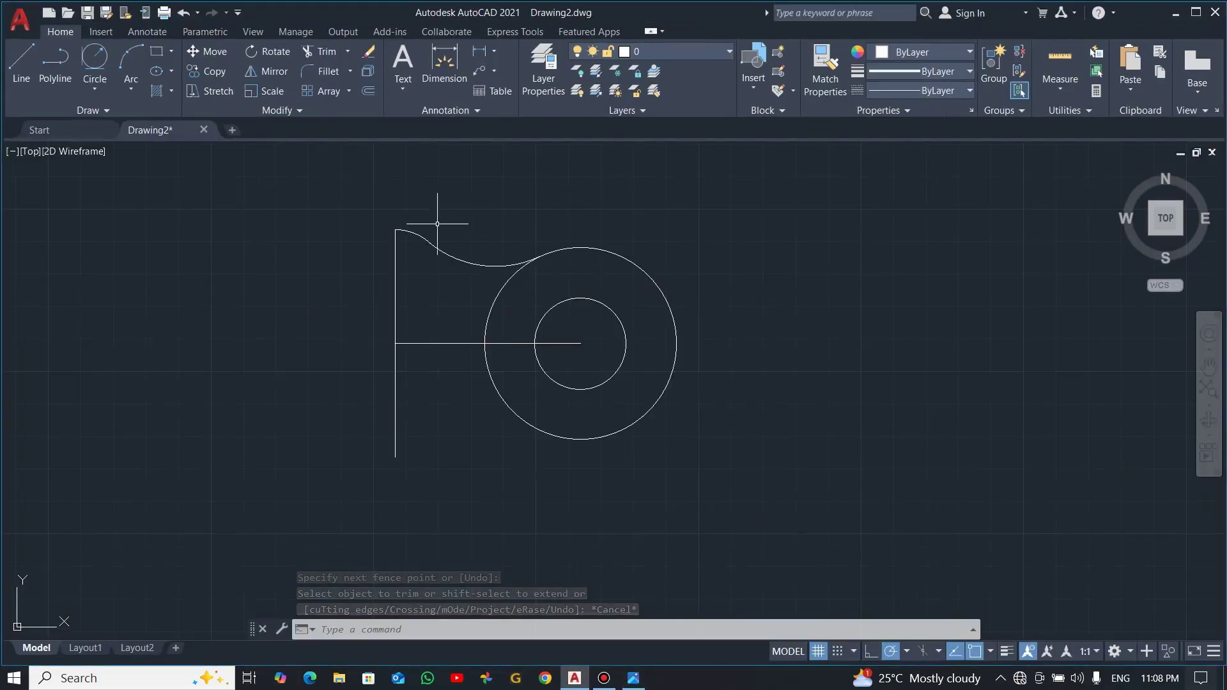
left_click(487, 219)
left_click(442, 261)
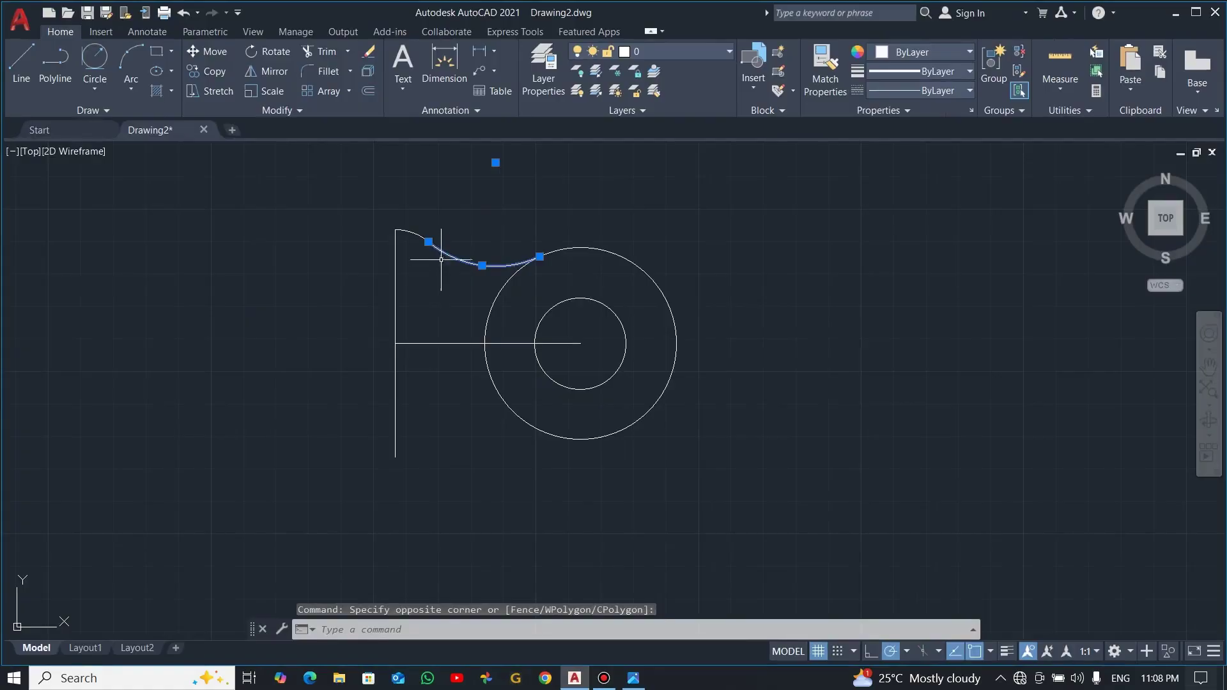
left_click(419, 233)
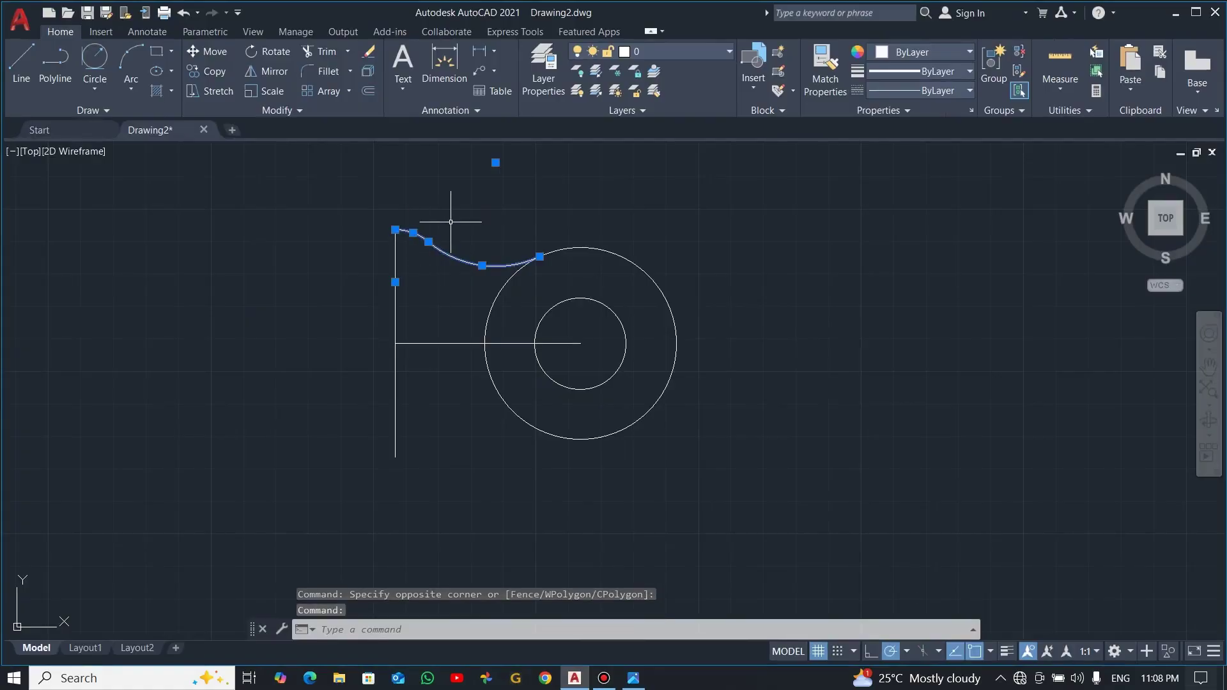
left_click(268, 72)
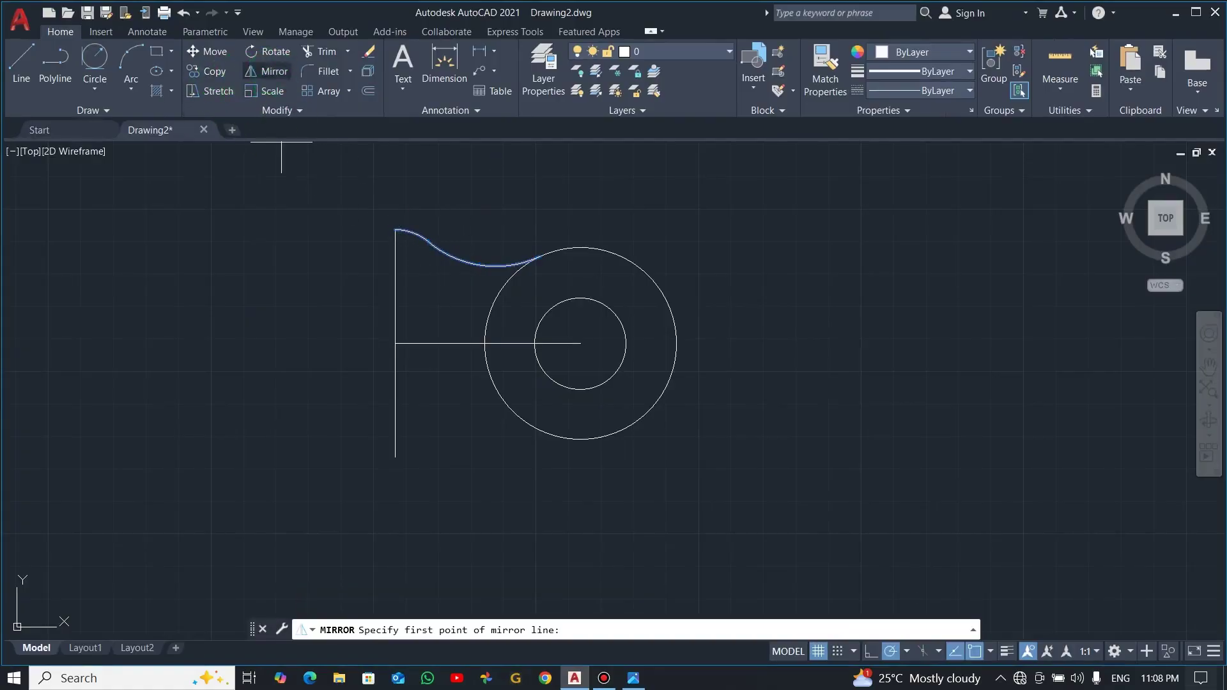
left_click(394, 343)
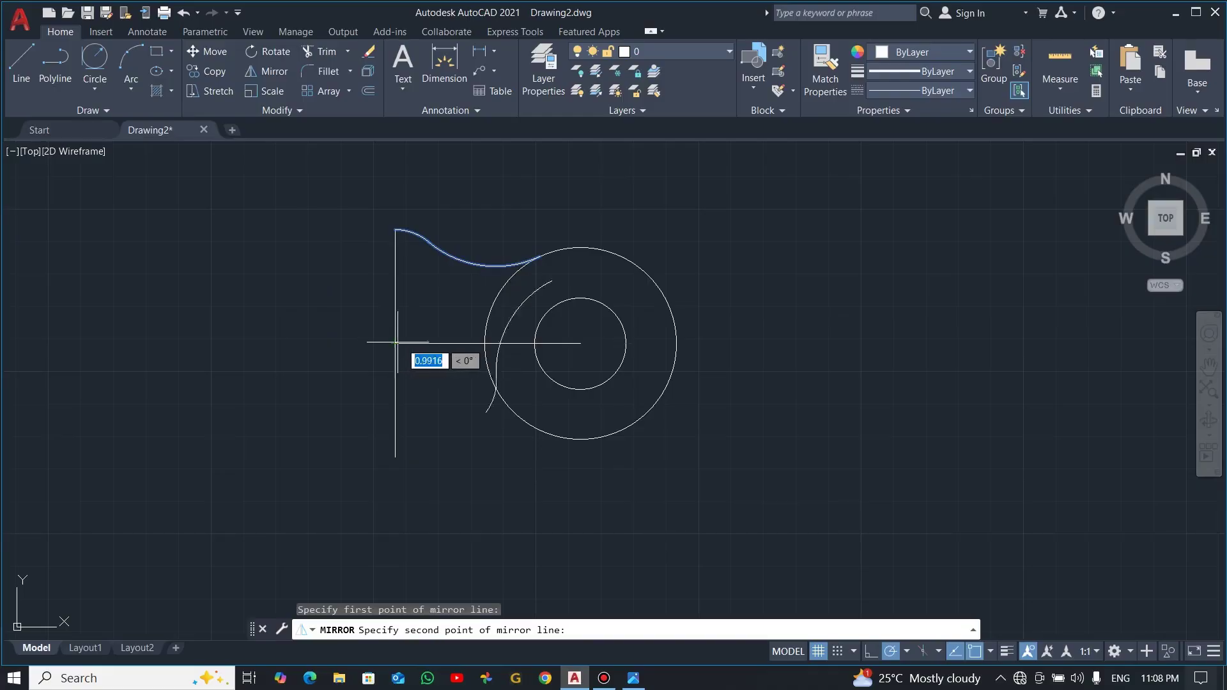
left_click(580, 343)
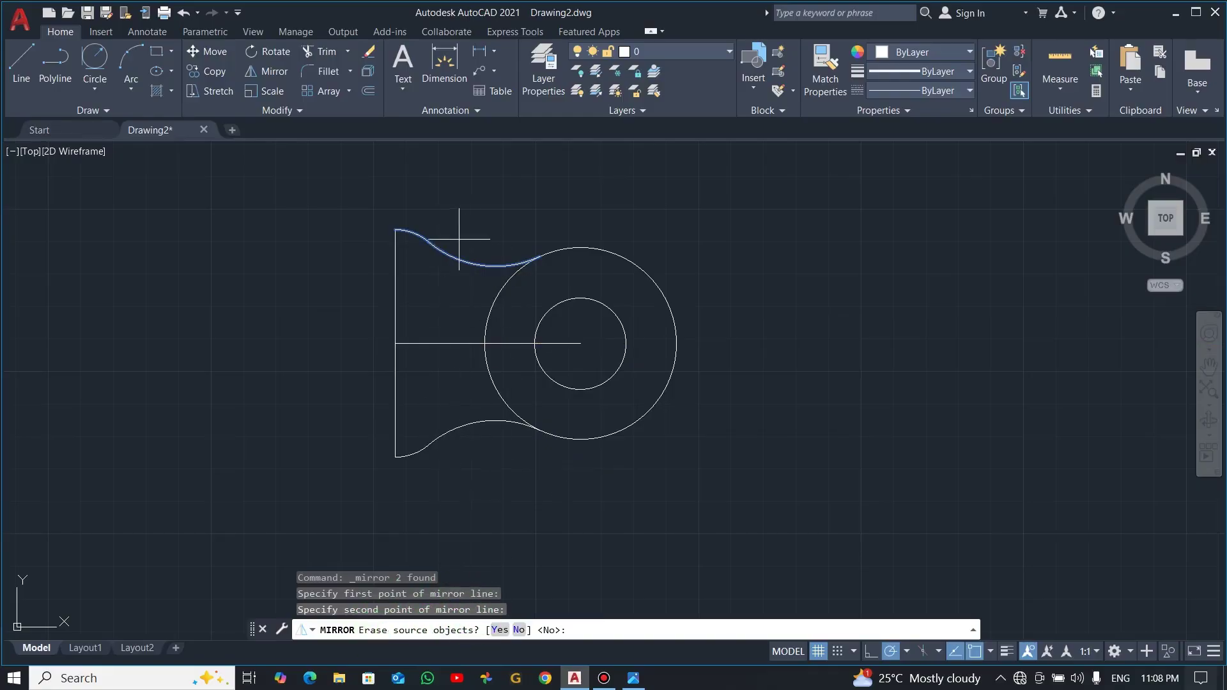
left_click(518, 629)
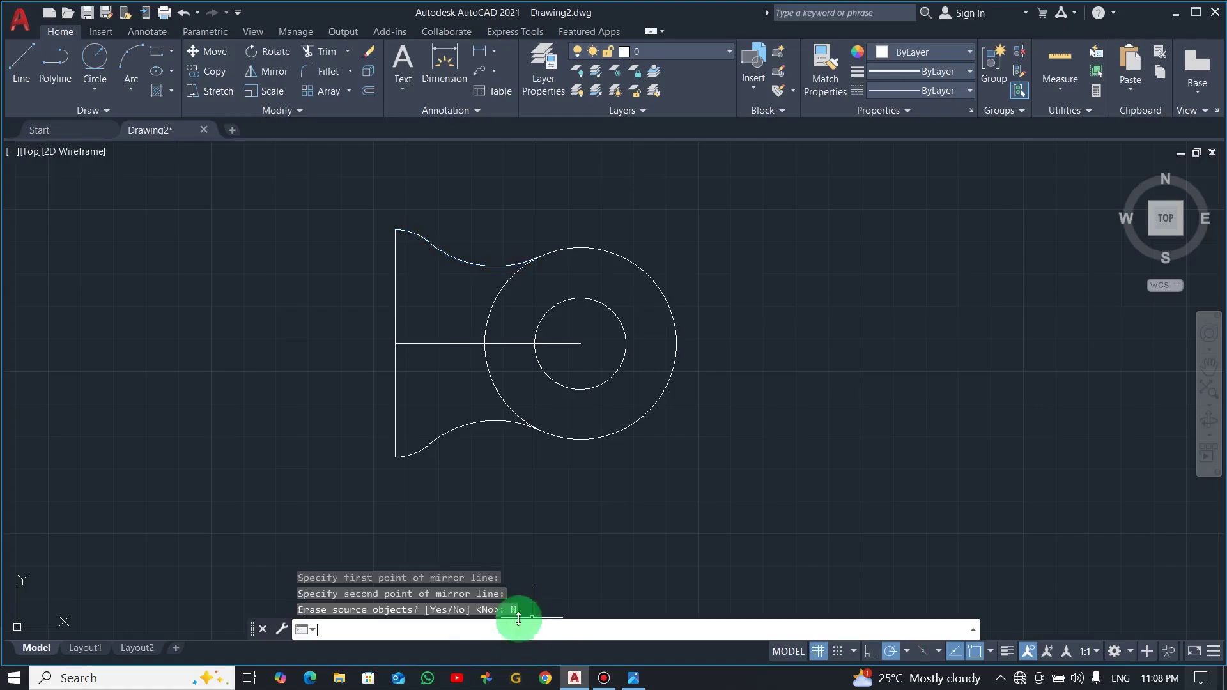
- Move the left vertical line 6 units to the right
key("alt+Tab")
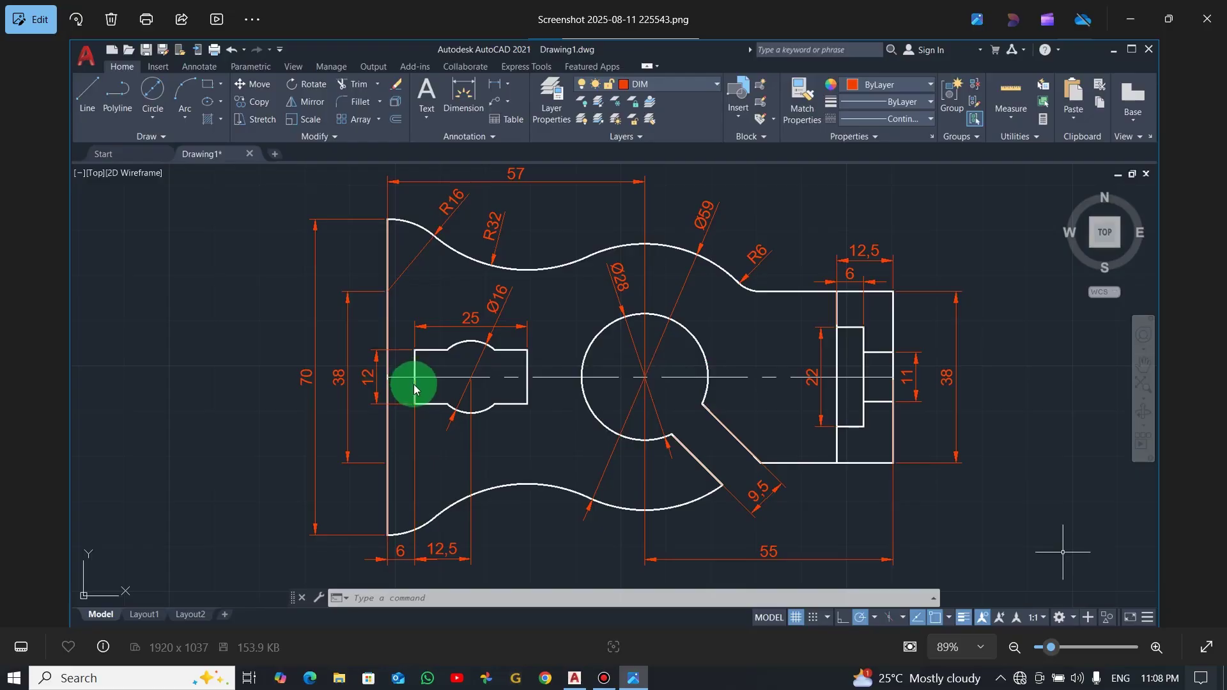
key("alt+Tab")
mouse_move(396, 316)
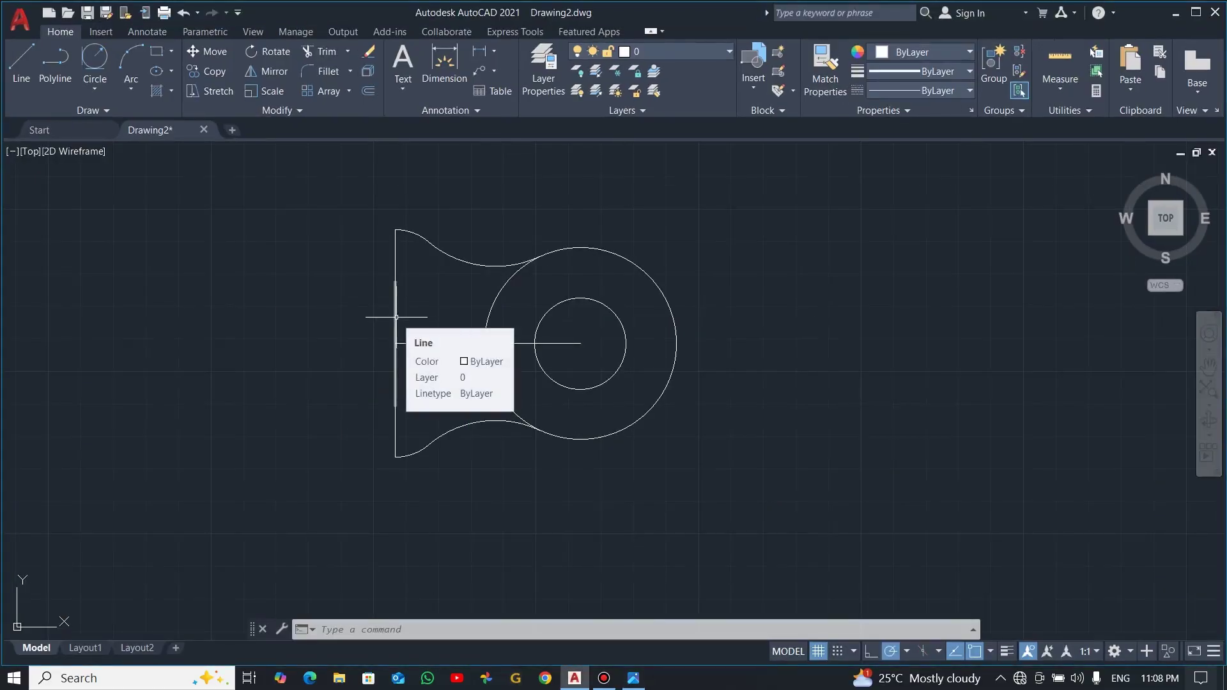
left_click(396, 317)
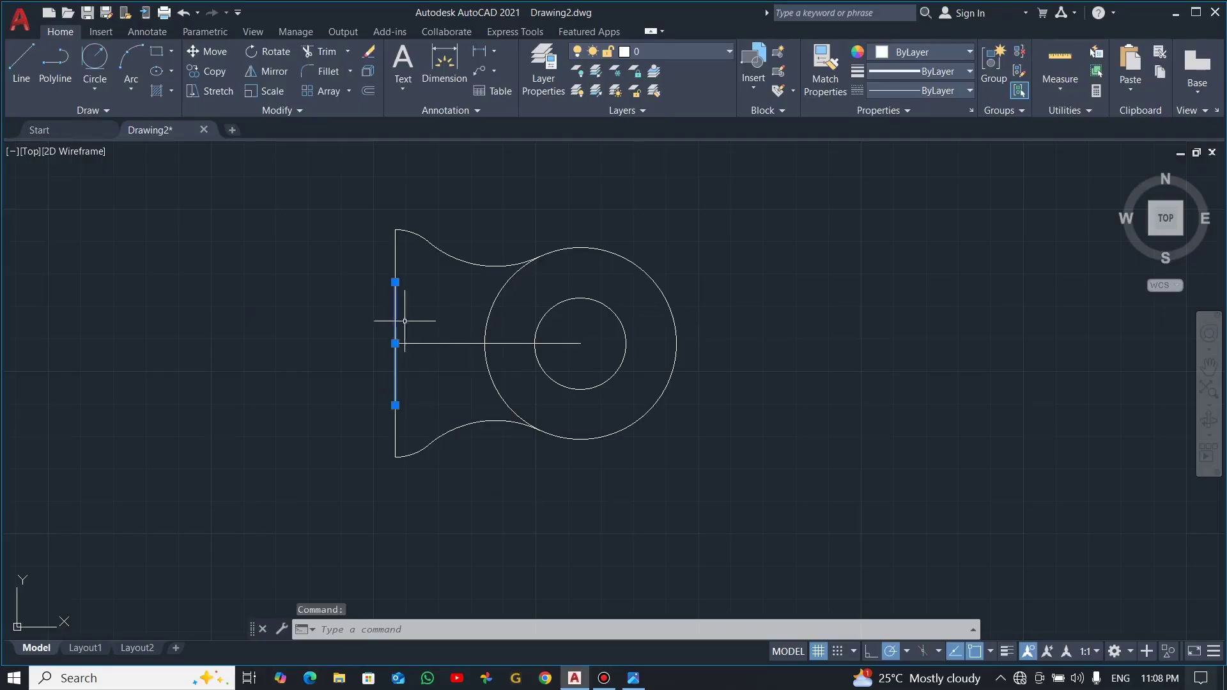
type("M")
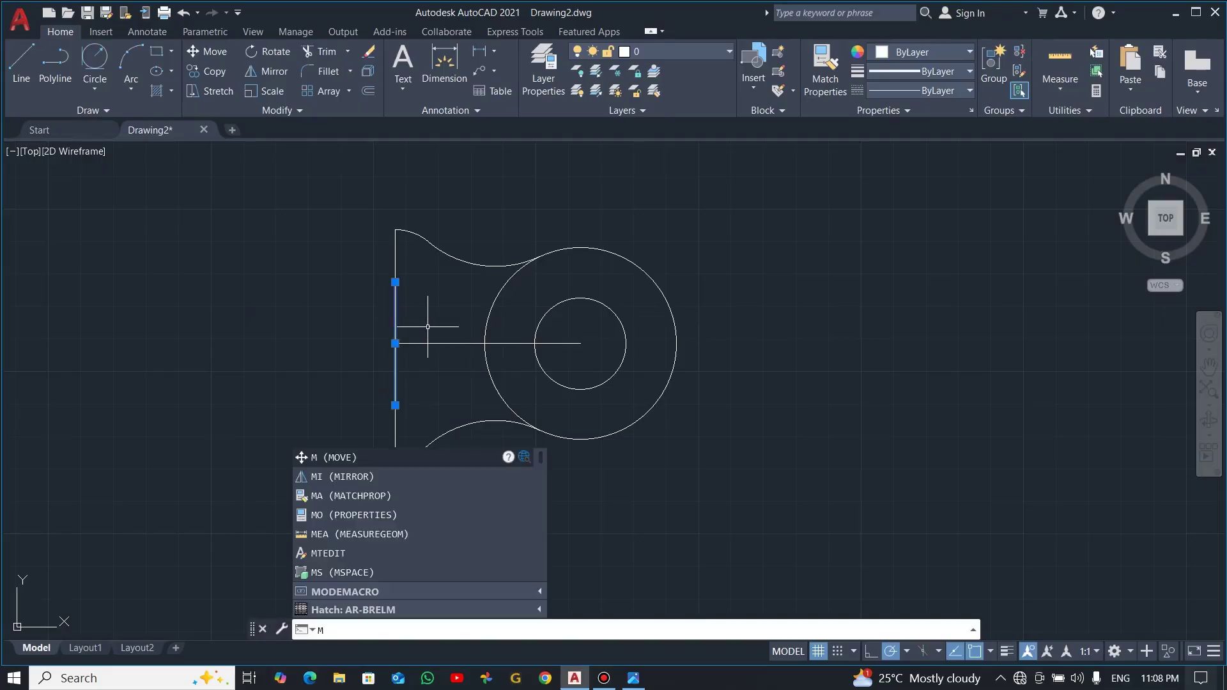
key("Return")
left_click(310, 322)
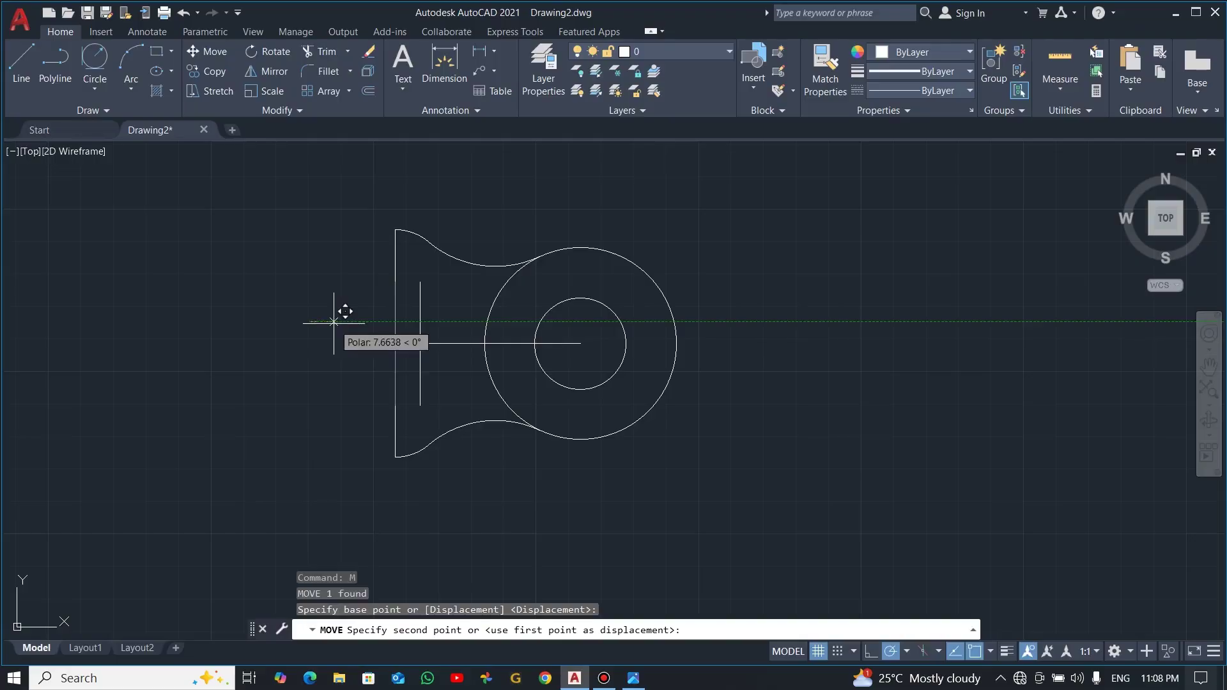
type("6")
key("Return")
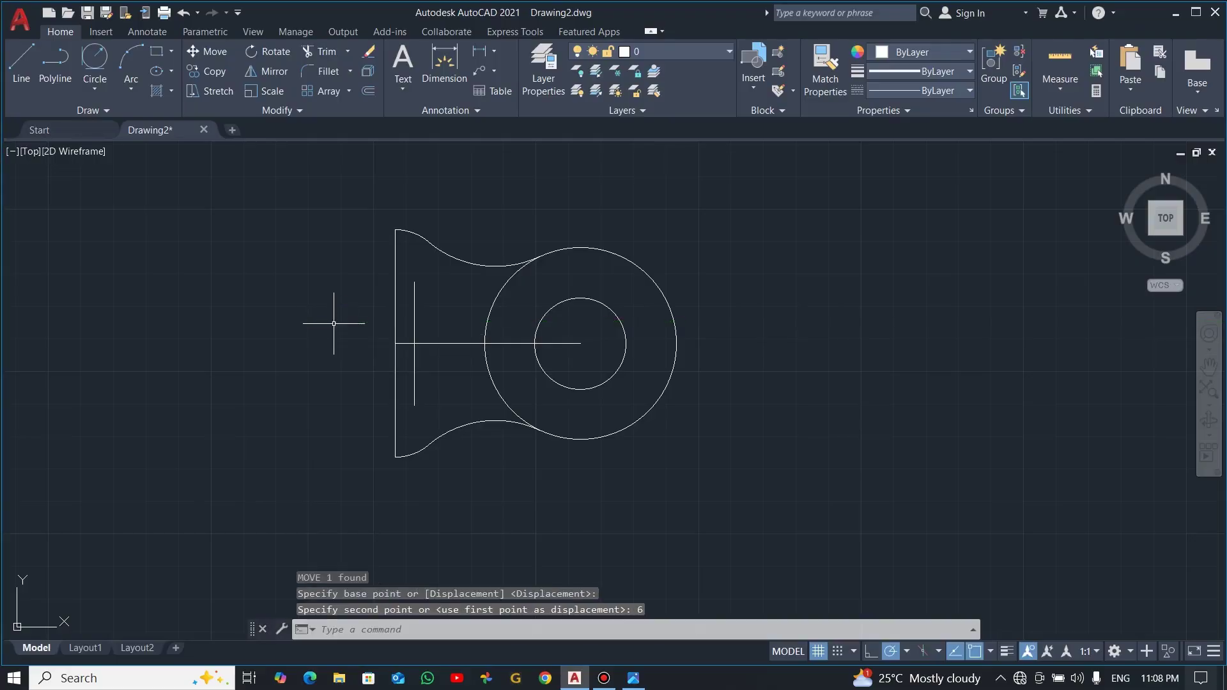
- Offset the short vertical line 25 units to the right
key("alt+Tab")
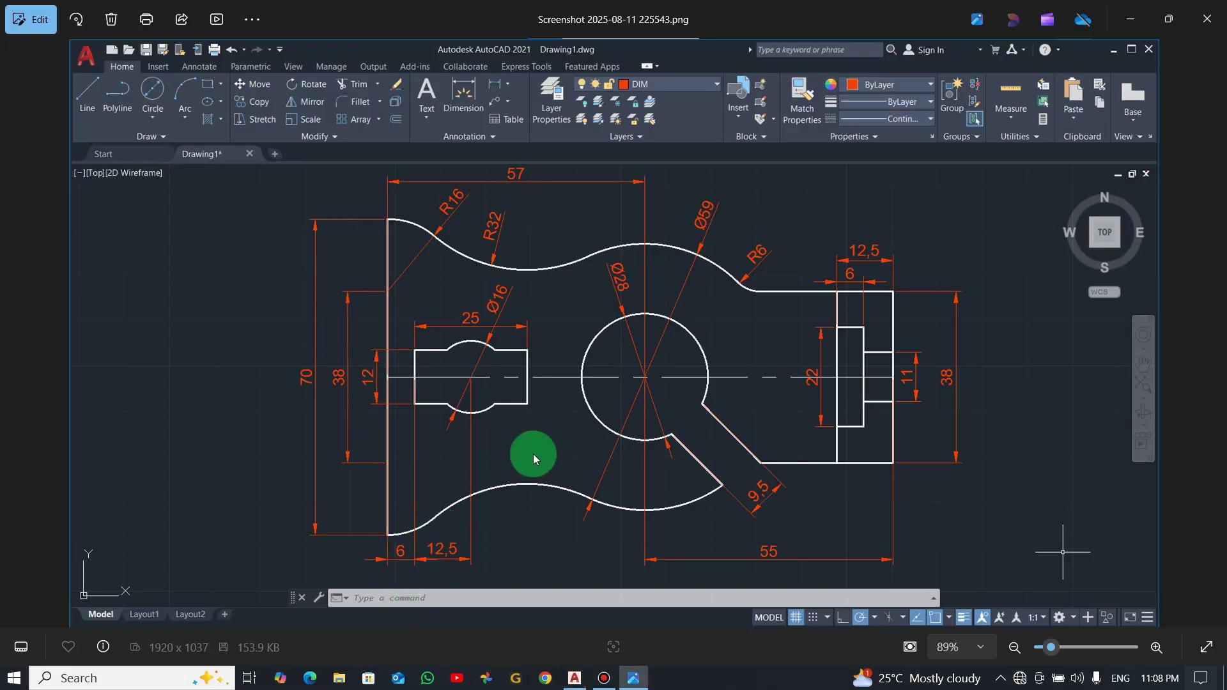
key("alt+Tab")
key("alt+Tab")
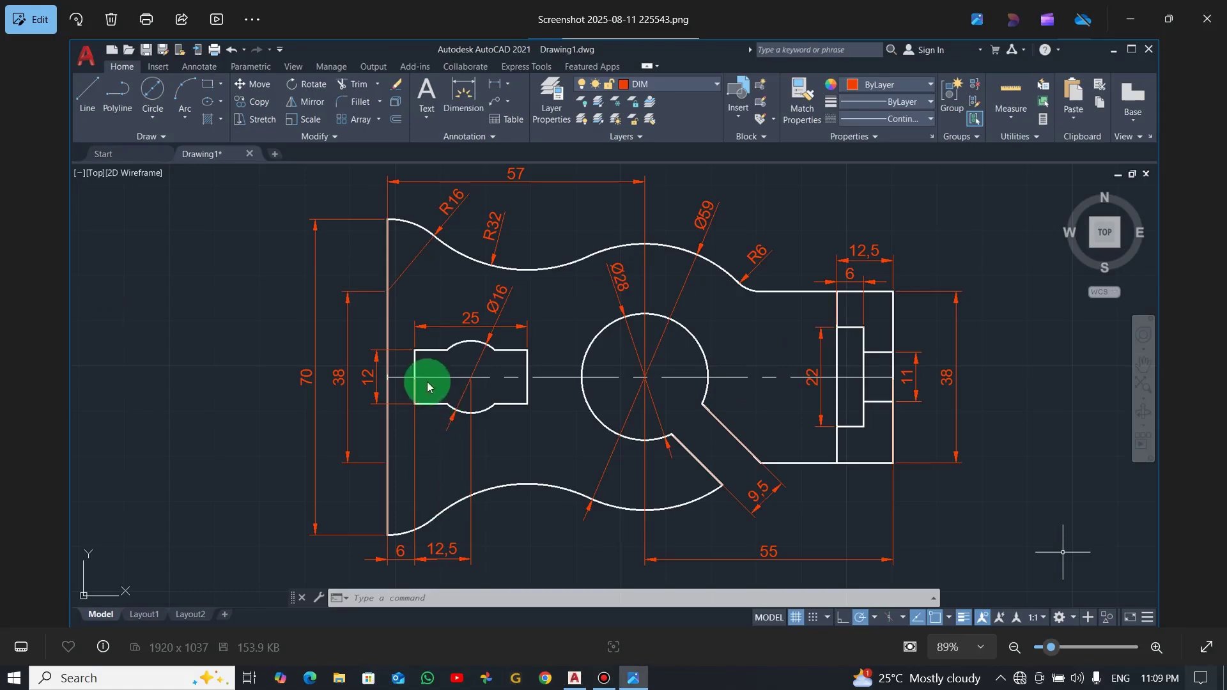
key("alt+Tab")
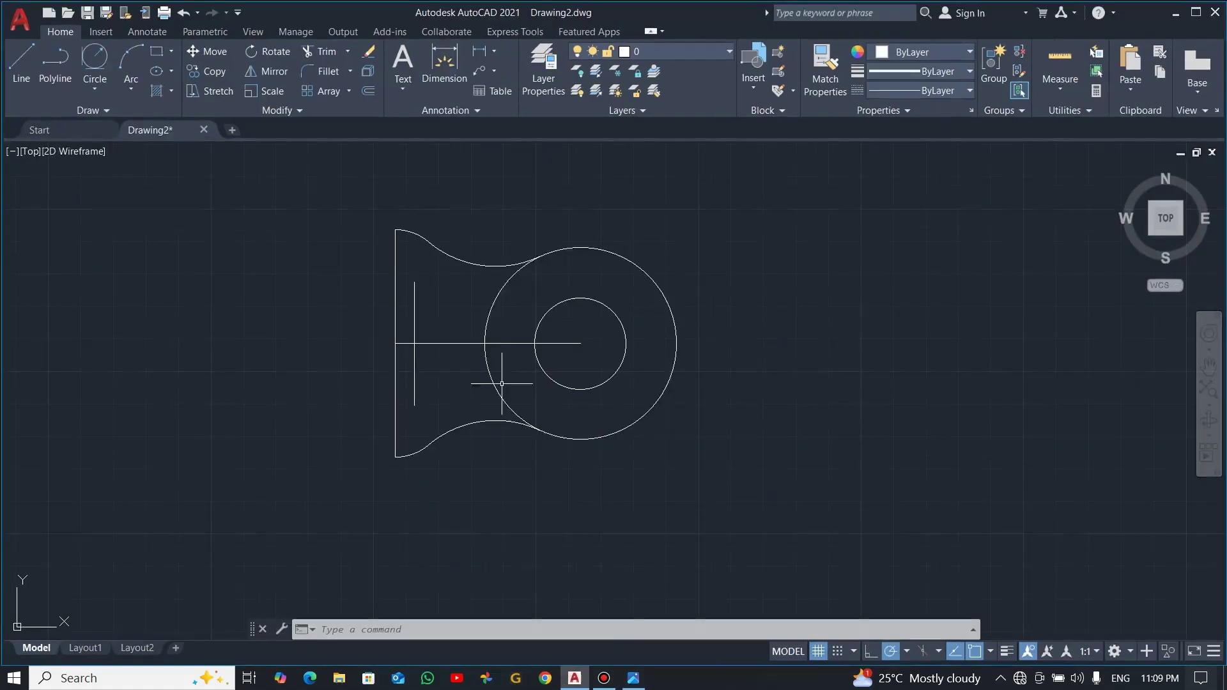
left_click(418, 300)
left_click(409, 311)
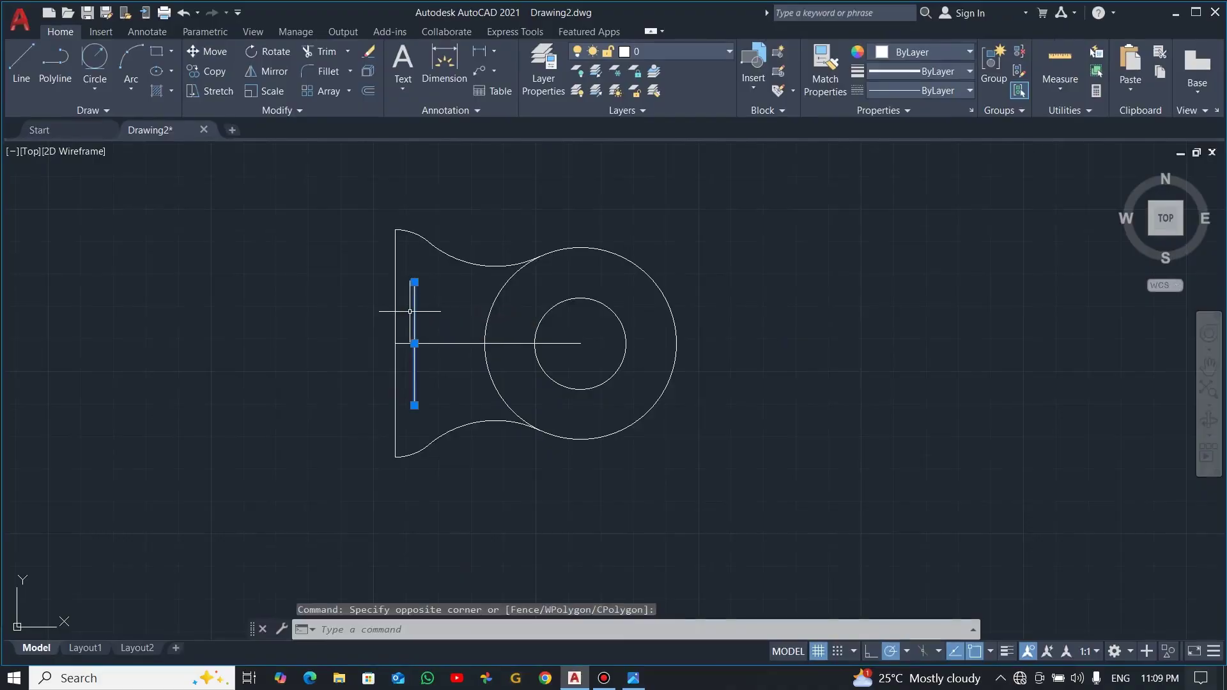
left_click(367, 91)
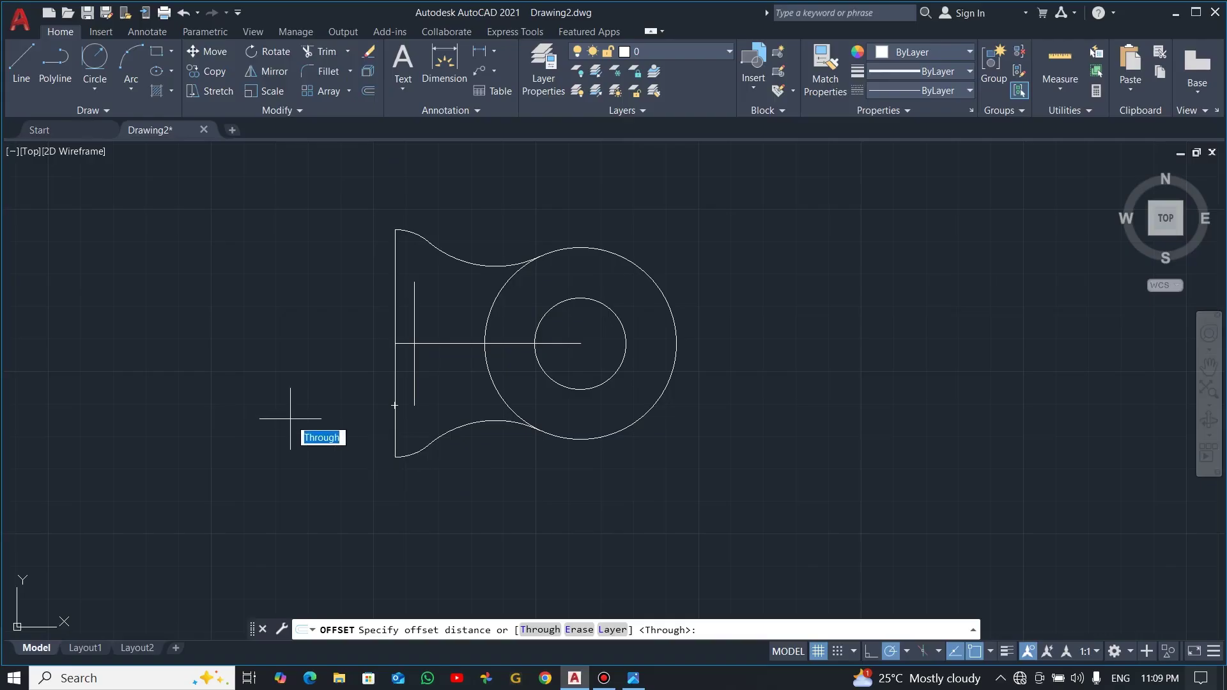
type("25")
key("Return")
left_click(511, 353)
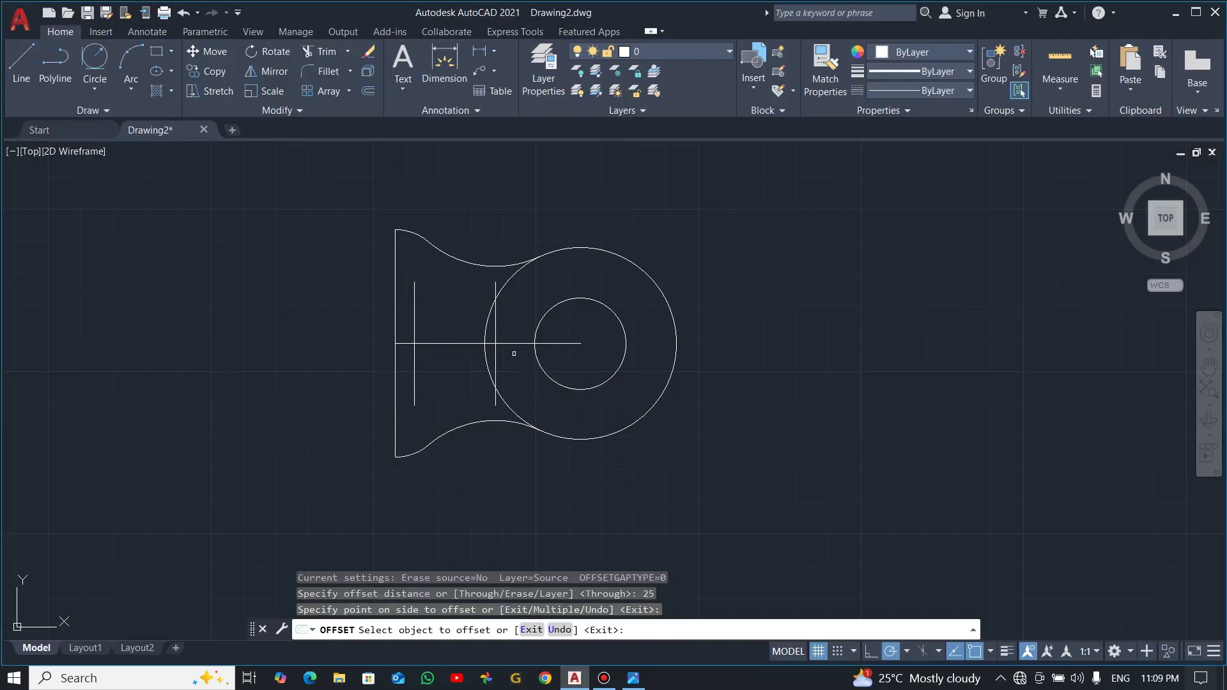
key("Escape")
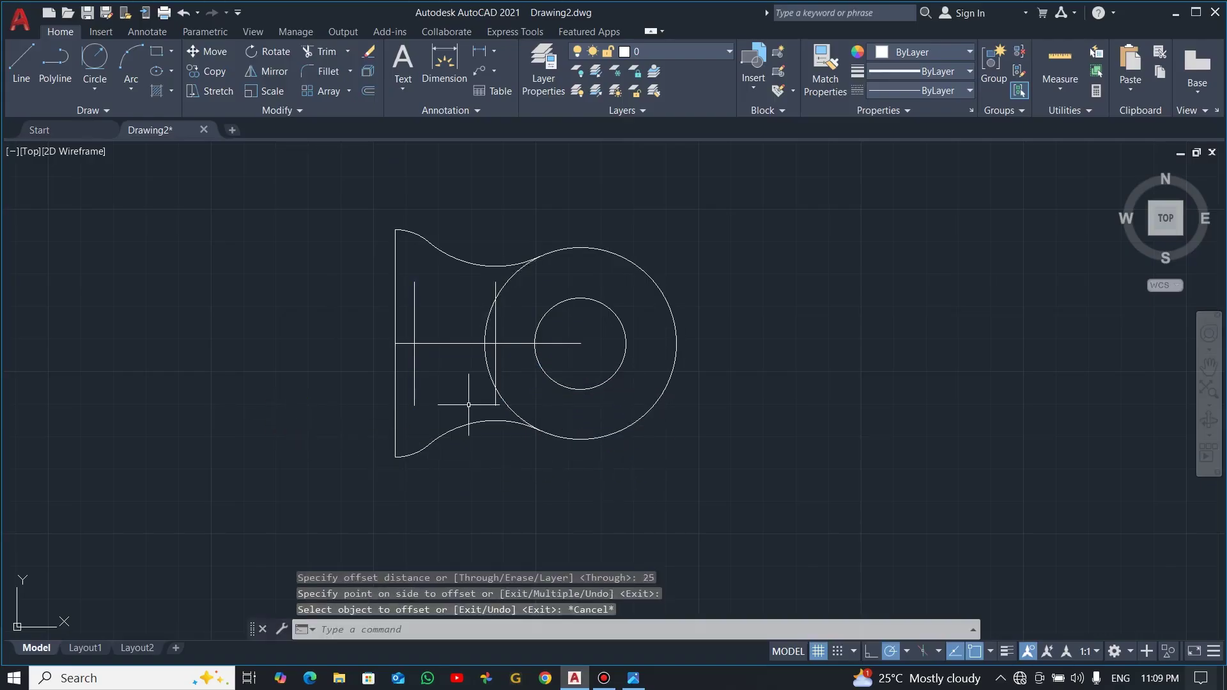
- Offset the horizontal centre line 6 units above and 6 units below
key("alt+Tab")
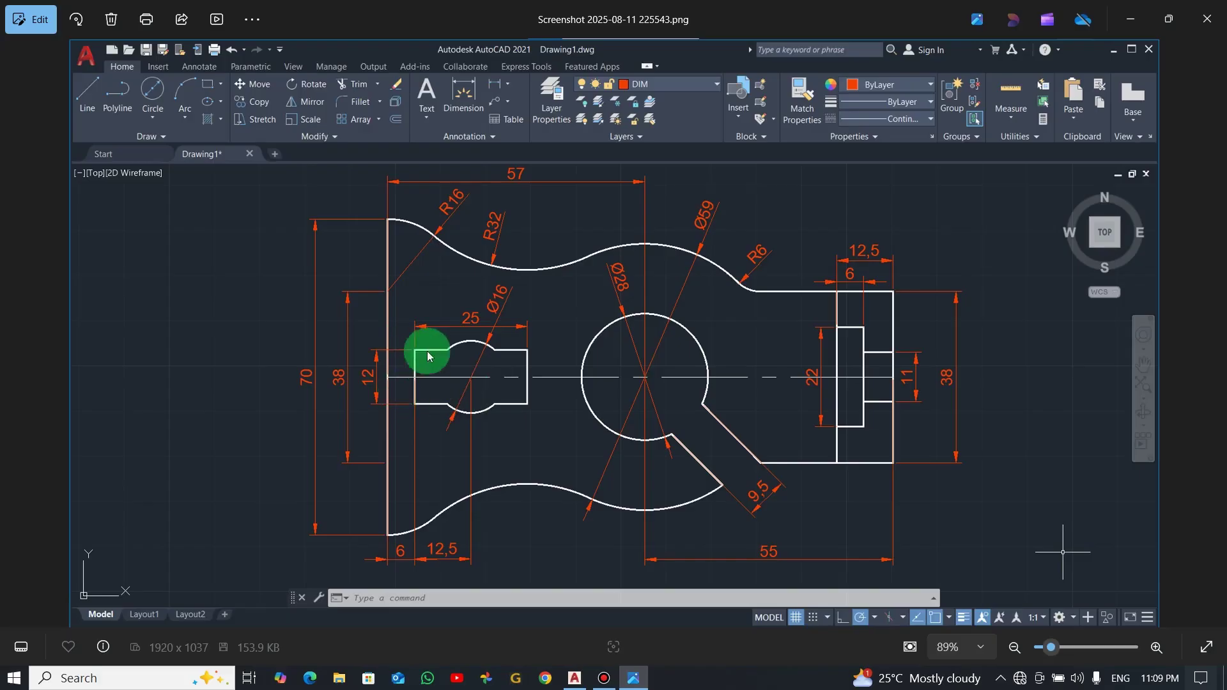
key("alt+Tab")
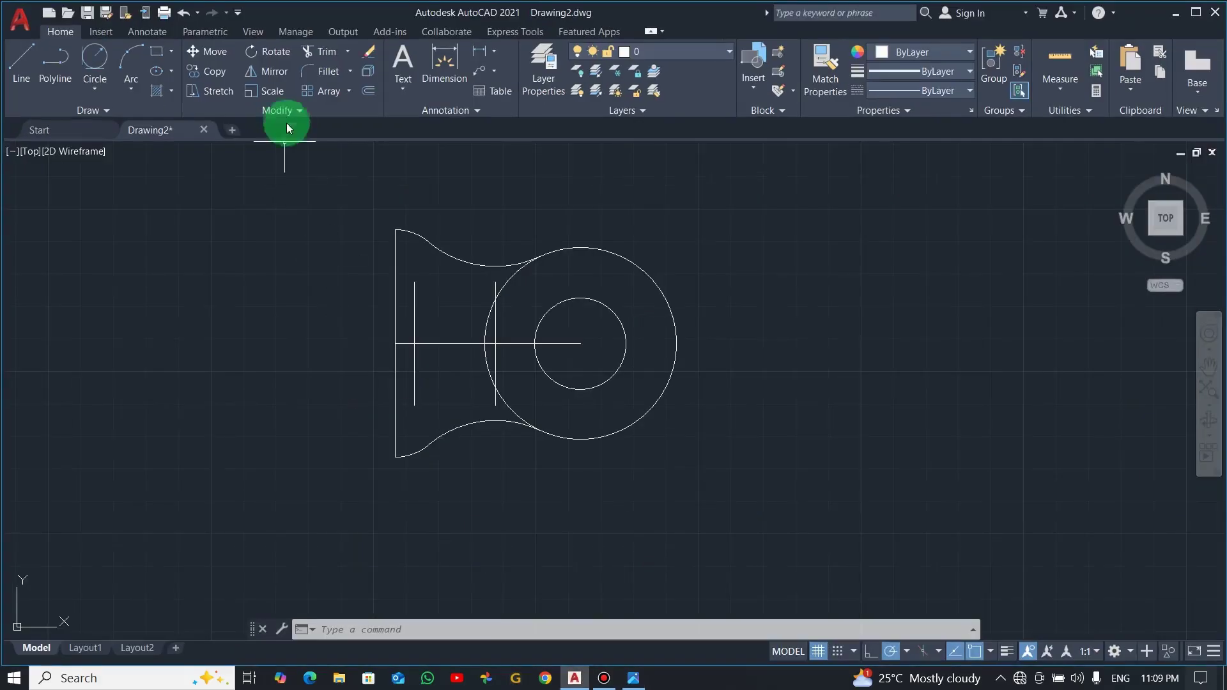
left_click(373, 94)
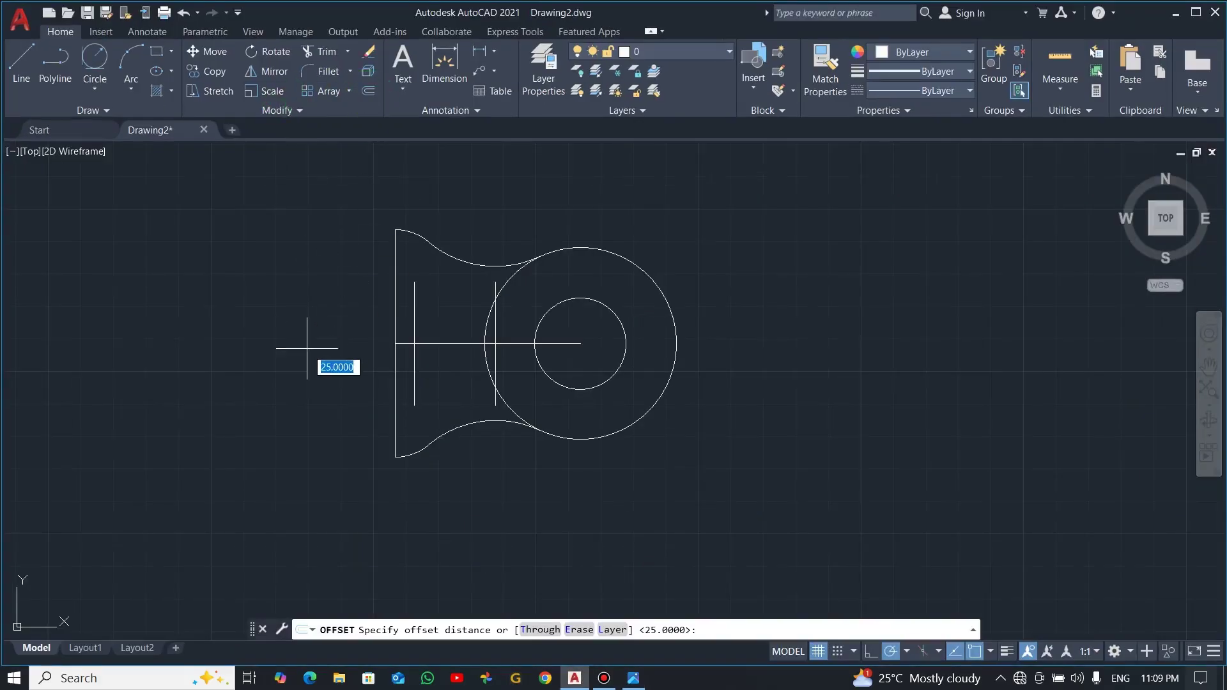
type("6")
key("Return")
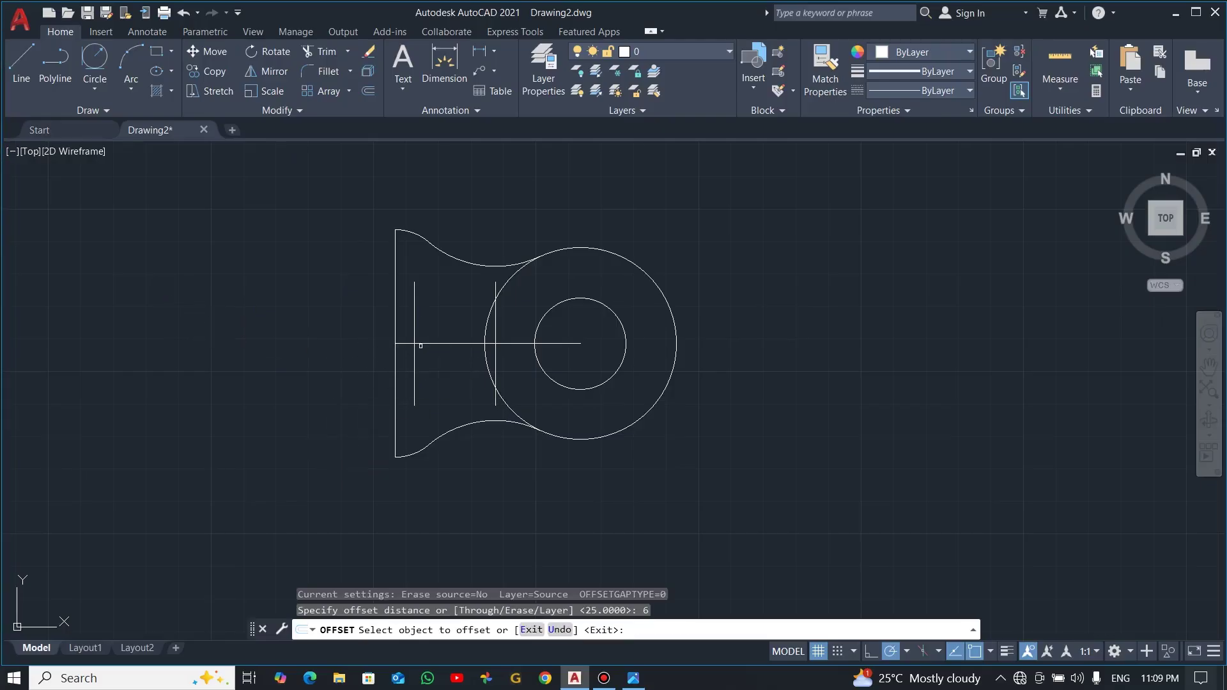
left_click(429, 343)
left_click(434, 329)
left_click(433, 343)
left_click(441, 380)
key("Escape")
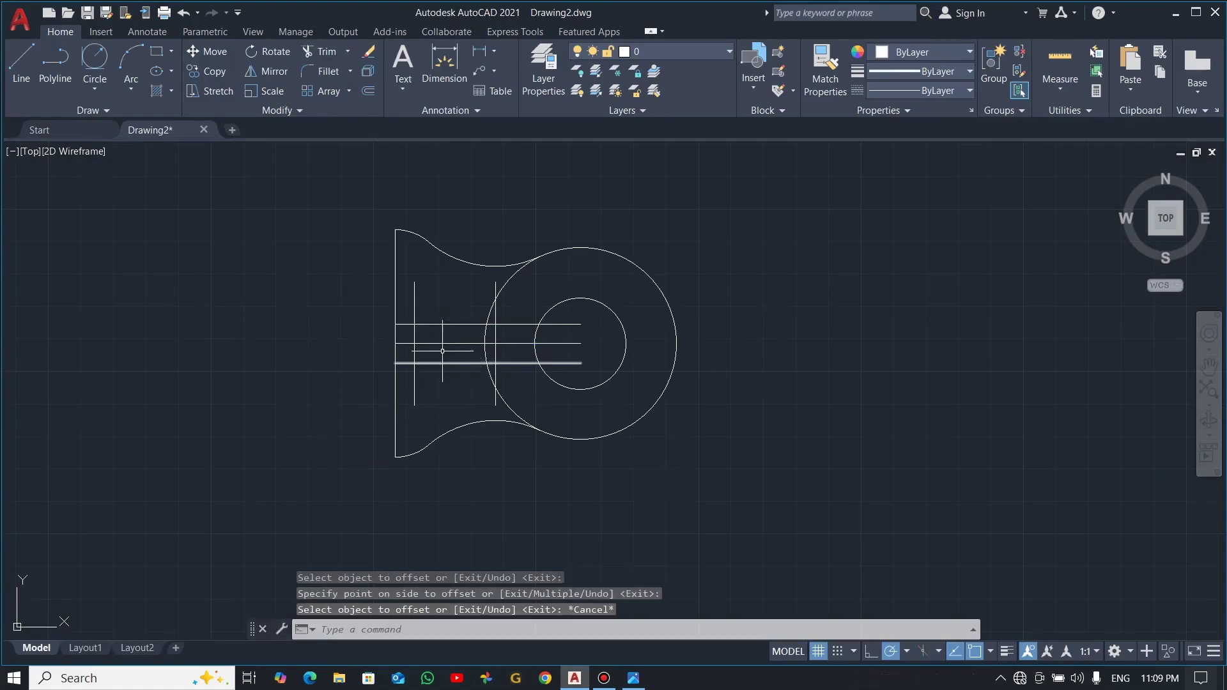
- Trim the guide lines into a closed 25-unit rectangle on the centre line
type("tr")
key("Return")
scroll(438, 351, "up", 2)
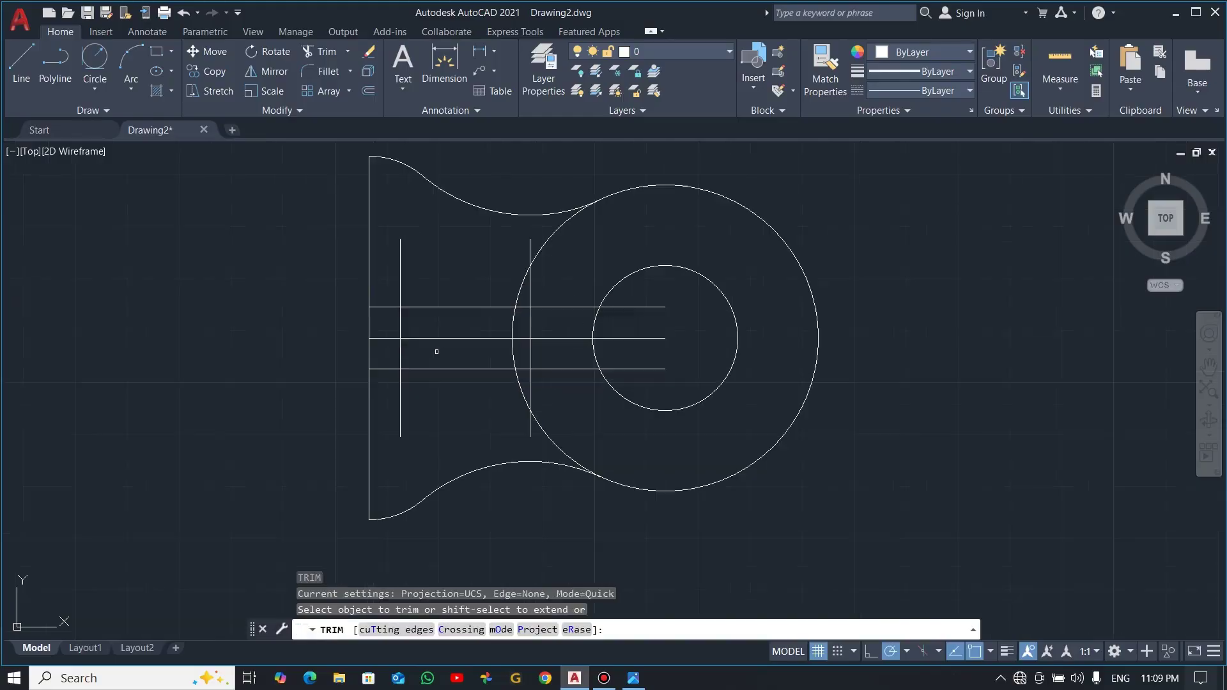
left_click_drag(380, 281, 378, 392)
mouse_move(392, 268)
left_mouse_down()
mouse_move(549, 261)
mouse_move(562, 275)
mouse_move(492, 281)
mouse_move(569, 311)
mouse_move(573, 399)
mouse_move(543, 394)
left_mouse_up()
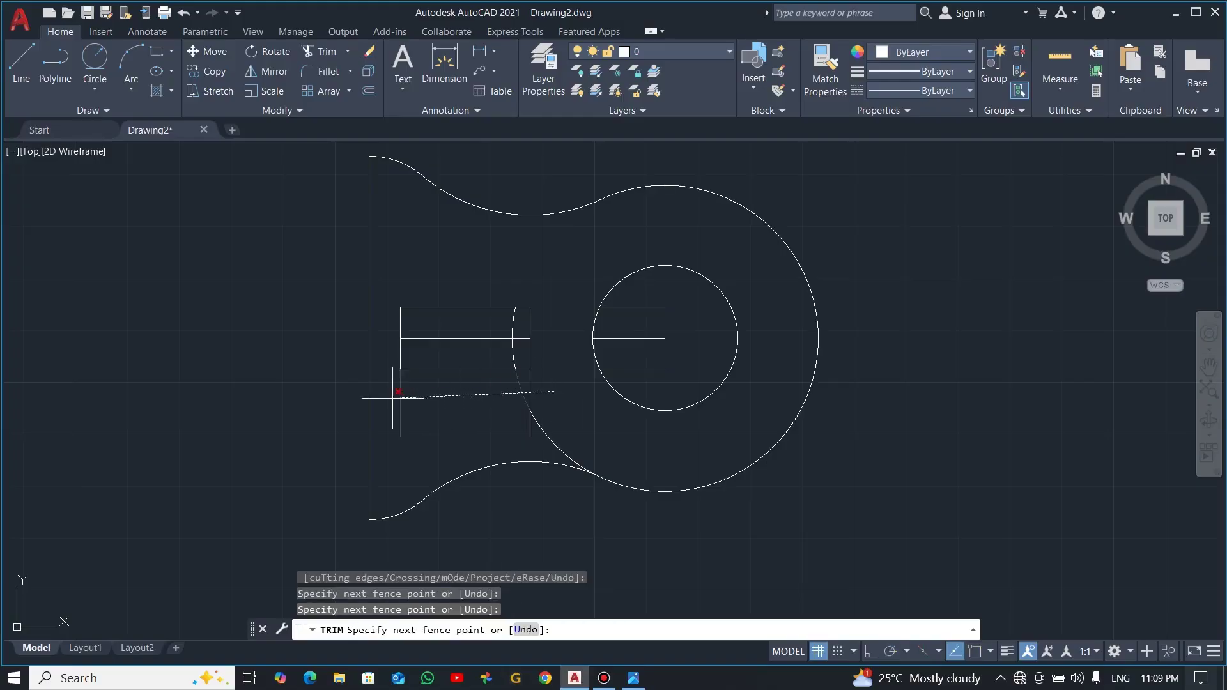
left_click_drag(398, 397, 395, 395)
left_click(515, 358)
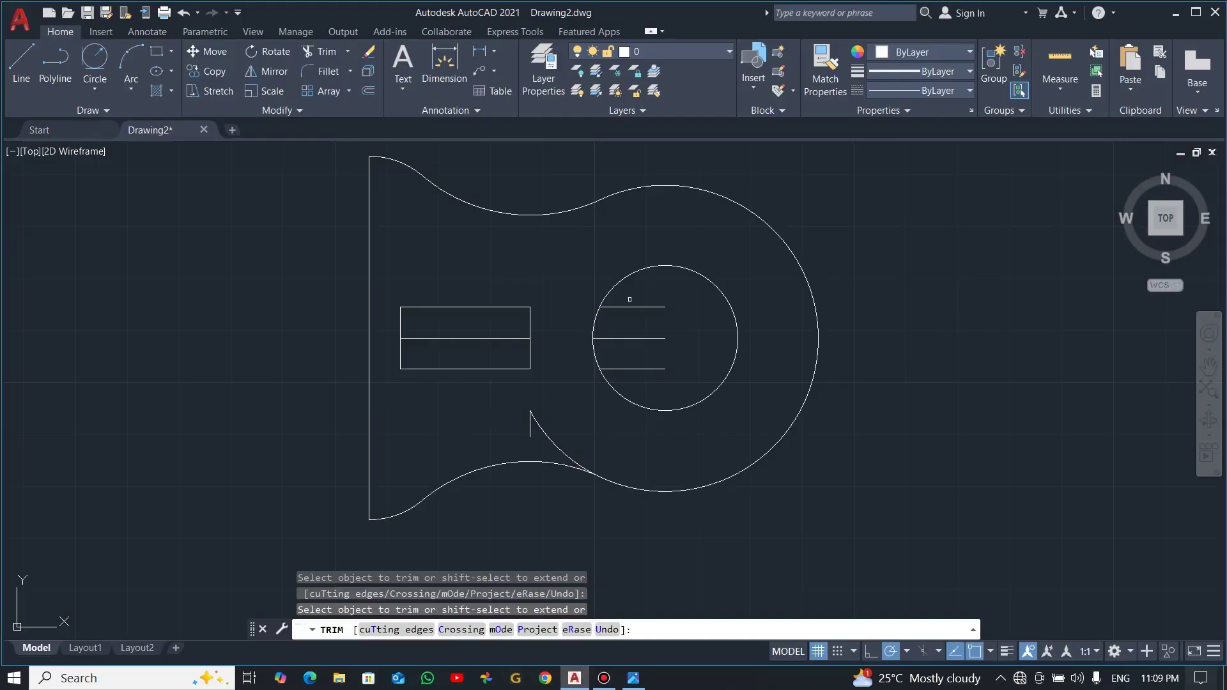
mouse_move(581, 439)
left_mouse_down()
mouse_move(506, 416)
mouse_move(520, 422)
left_mouse_up()
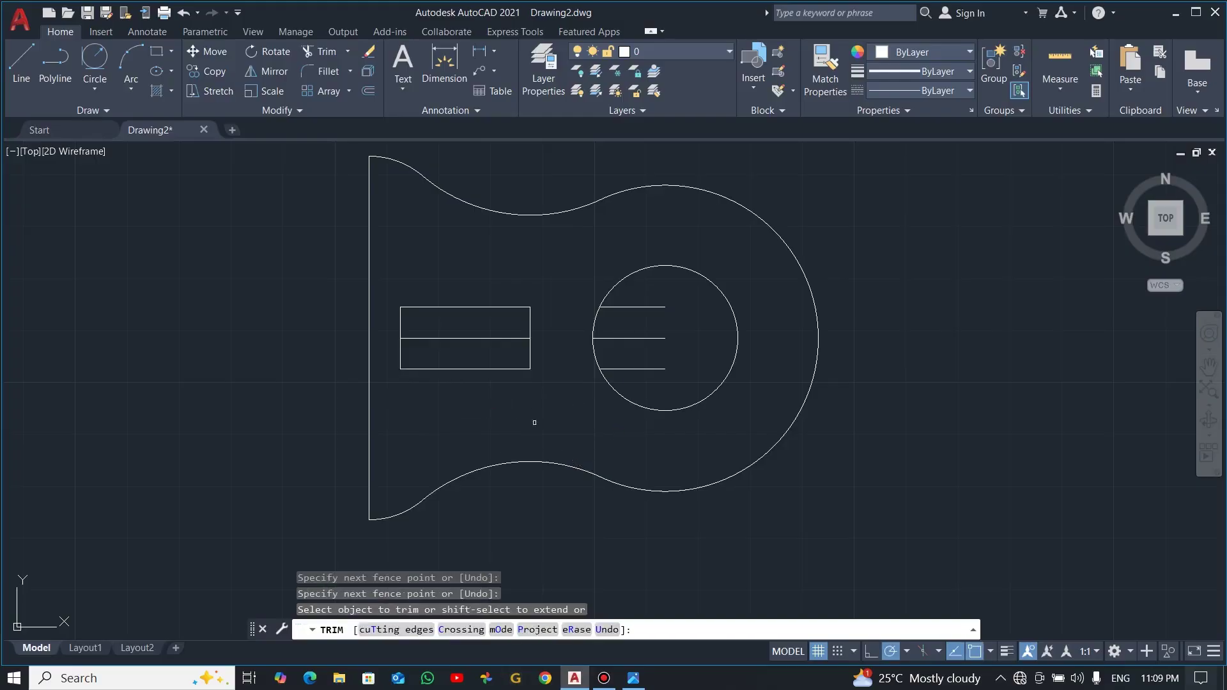
key("Escape")
- Erase the three stray short lines inside the Ø28 circle
left_click(641, 322)
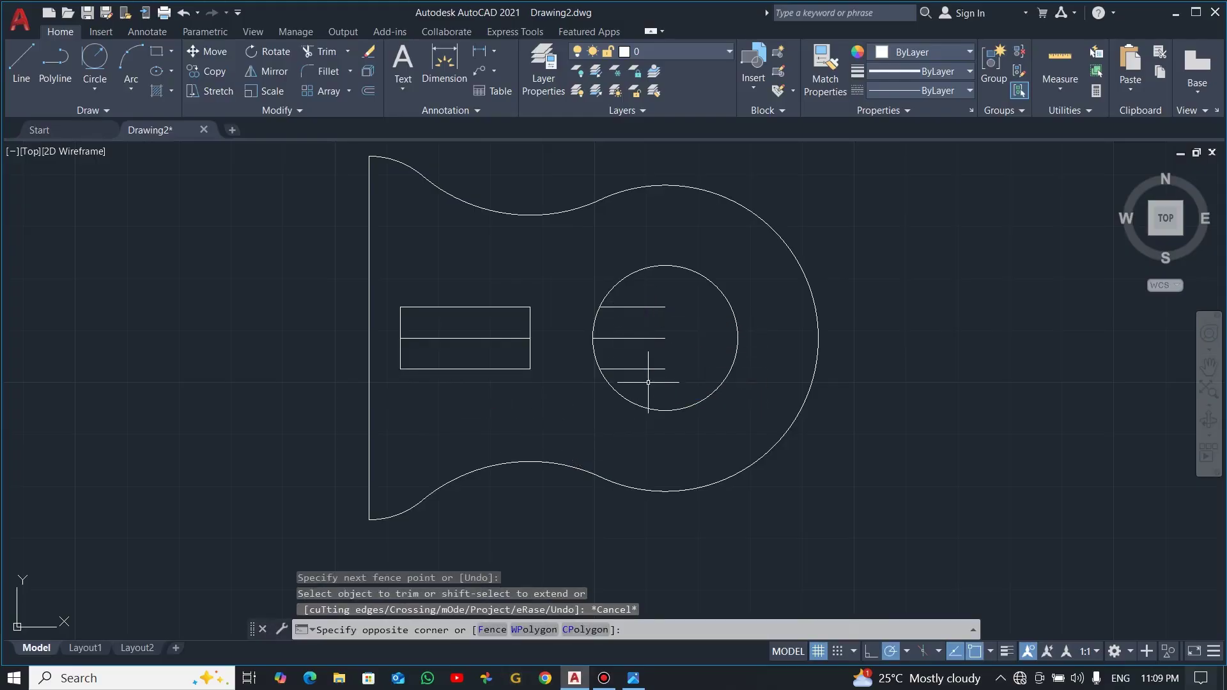
left_click(645, 378)
left_click(668, 369)
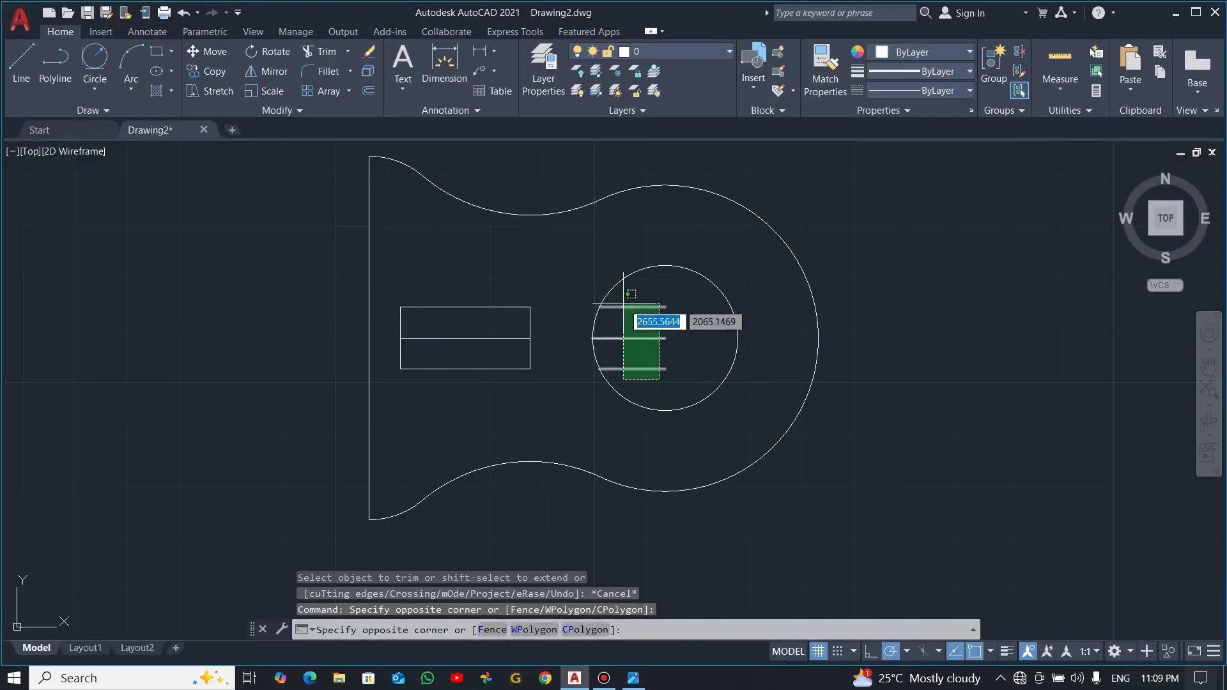
left_click(612, 326)
key("Delete")
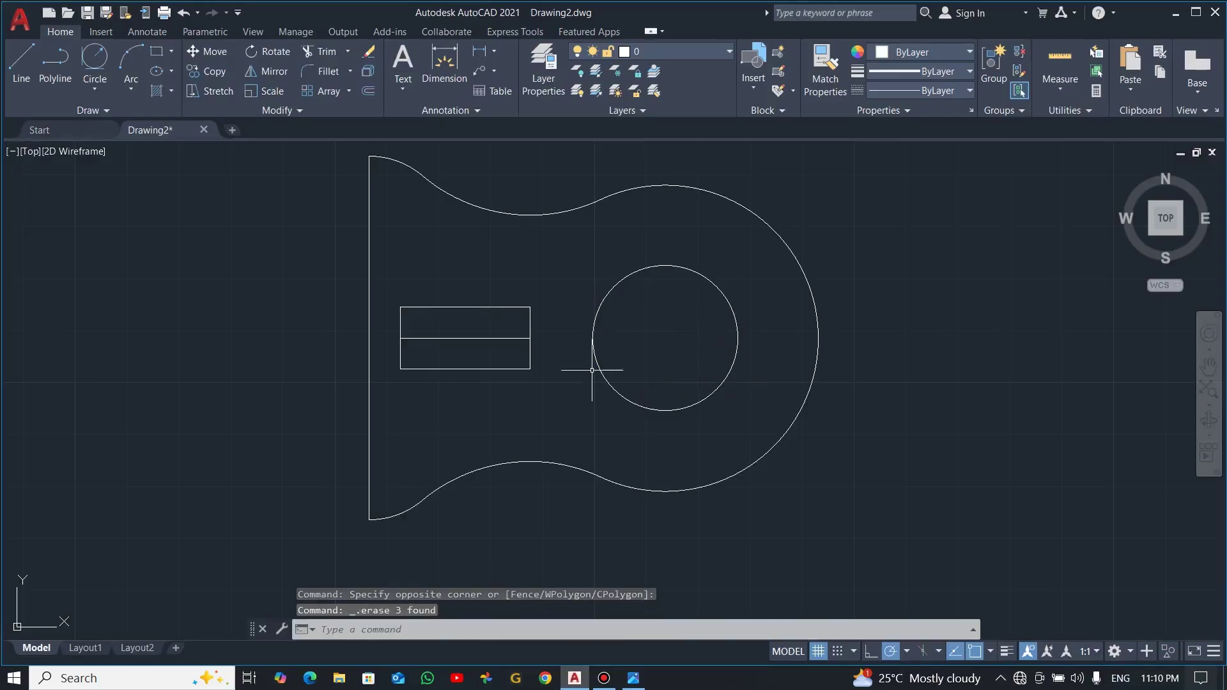
key("alt+Tab")
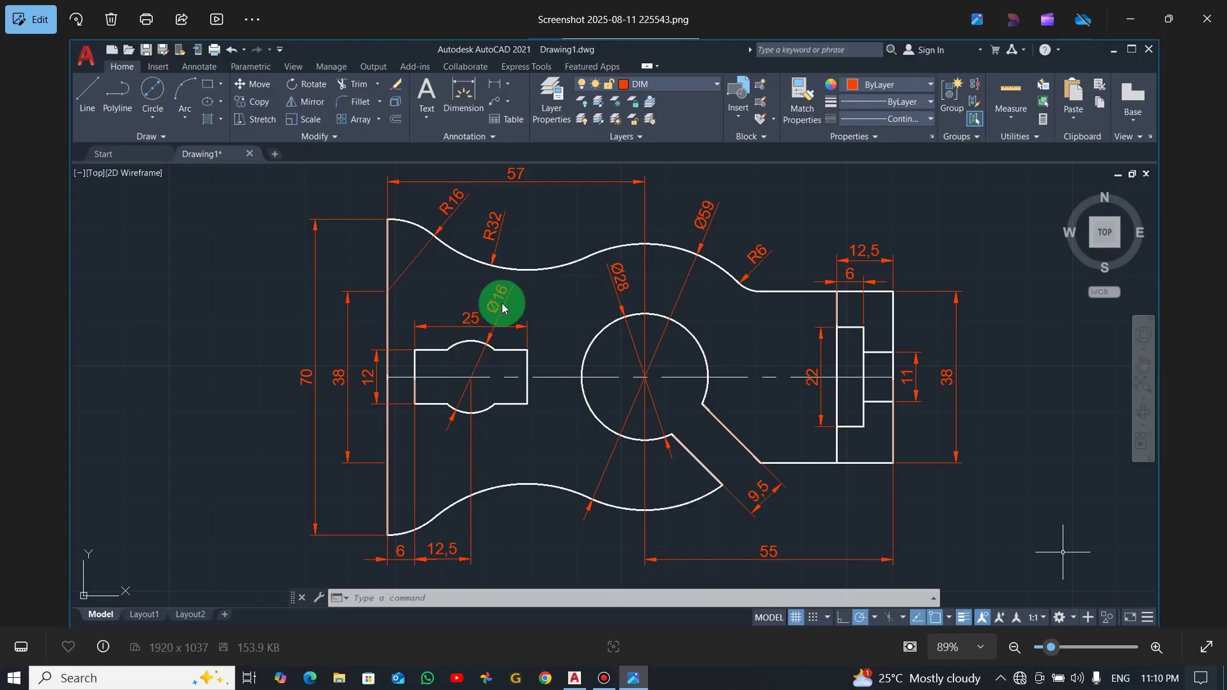
- Draw a diameter-16 circle centred at the middle of the slot rectangle
key("alt+Tab")
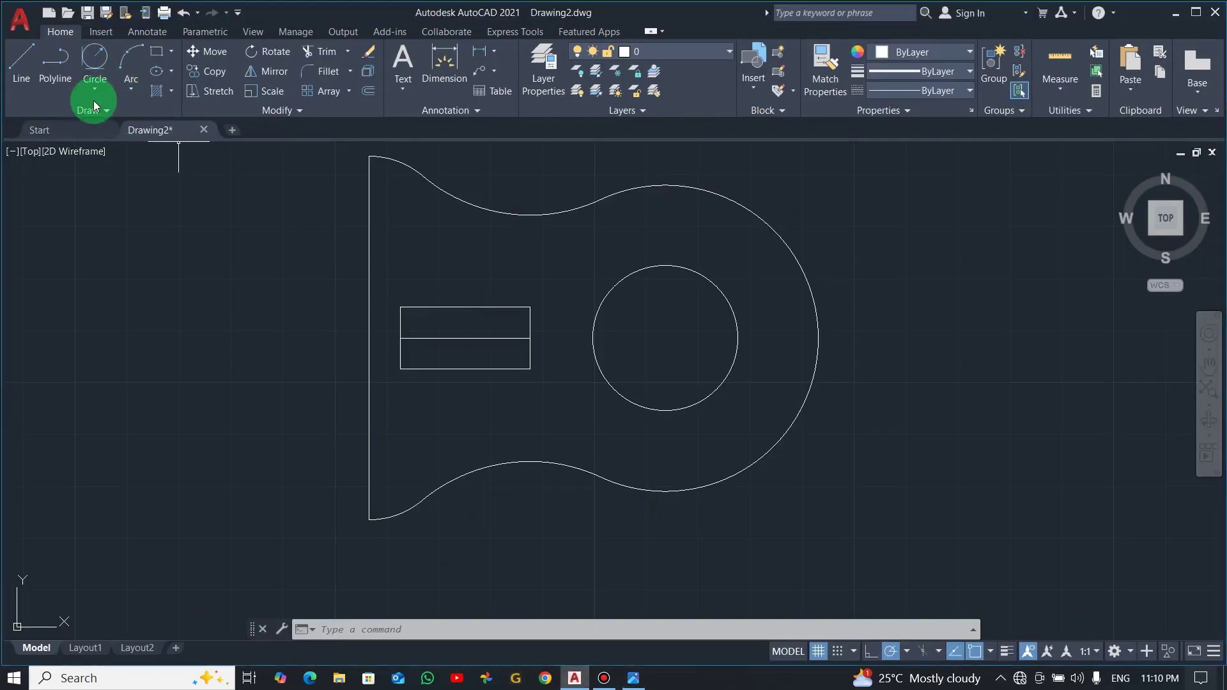
left_click(94, 90)
left_click(117, 148)
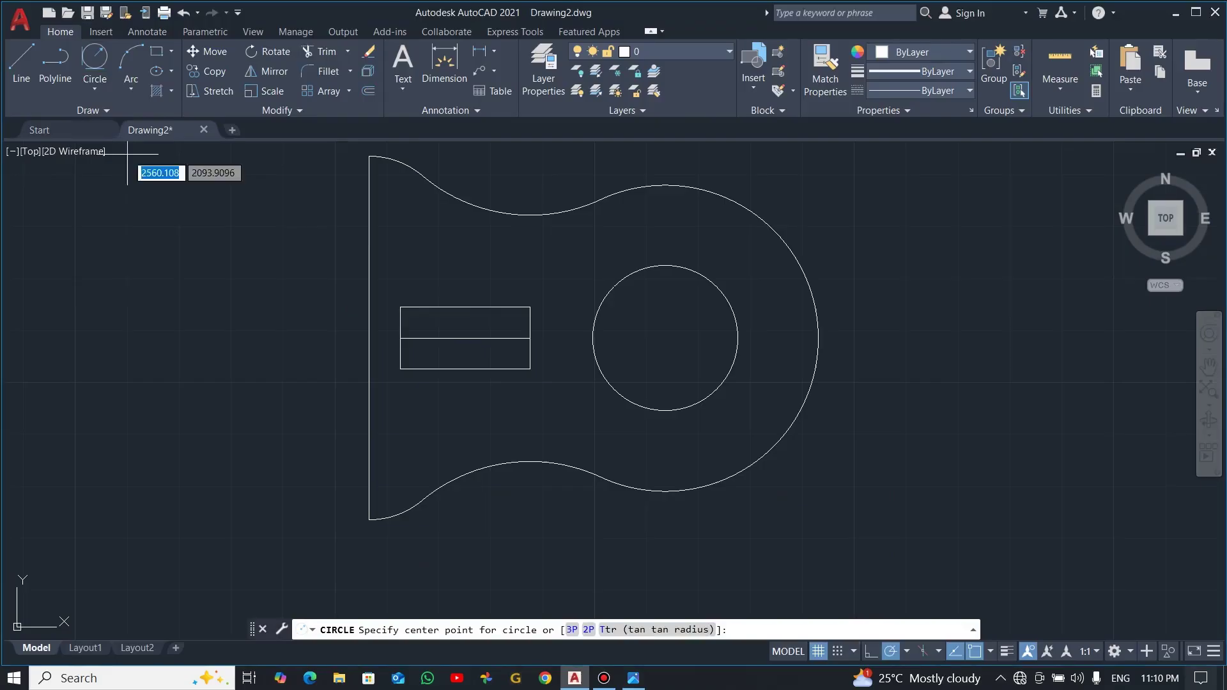
left_click(466, 337)
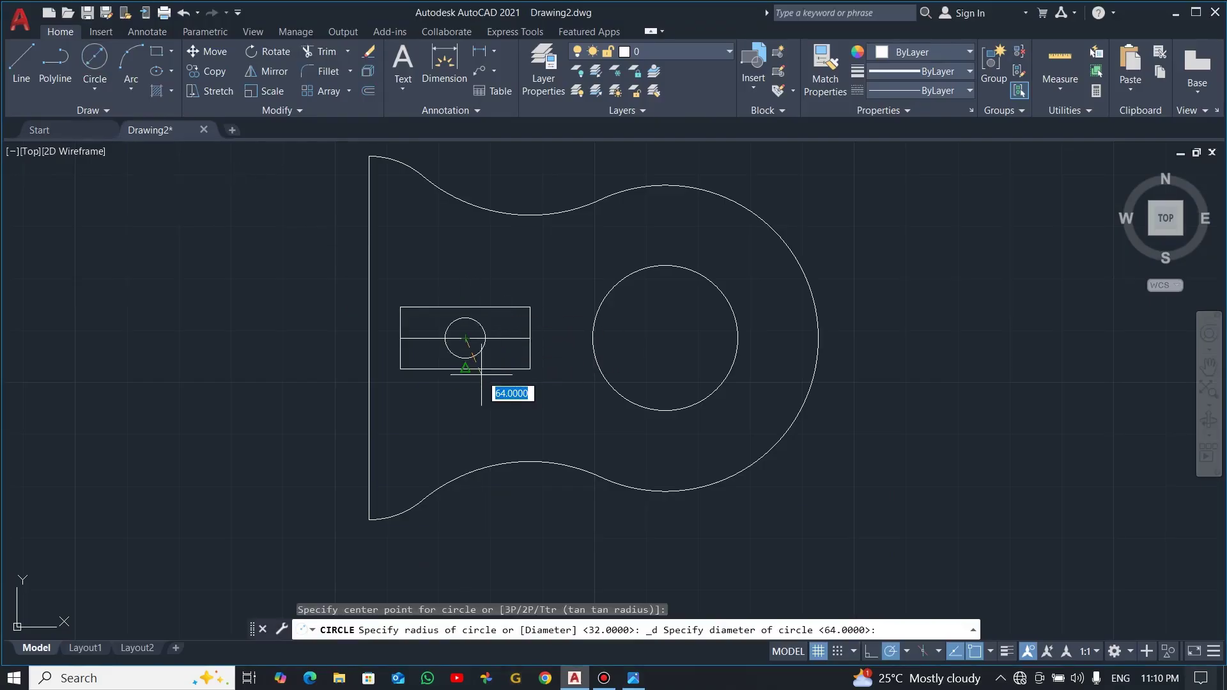
type("1")
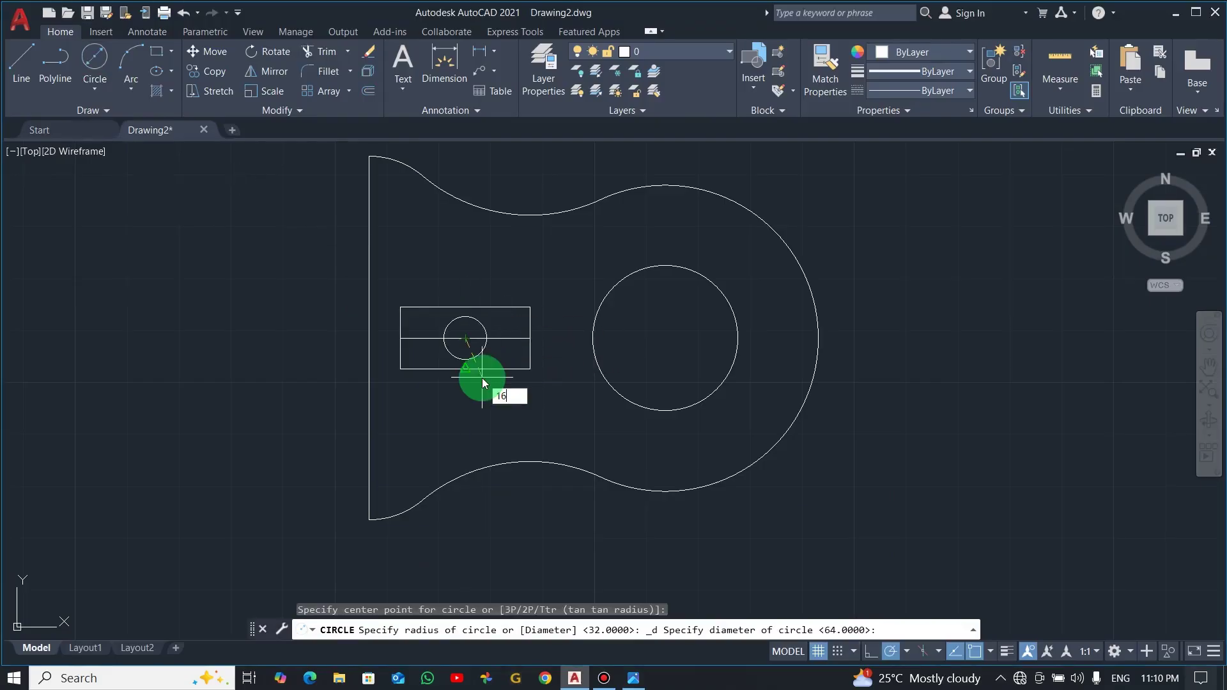
type("6")
key("Return")
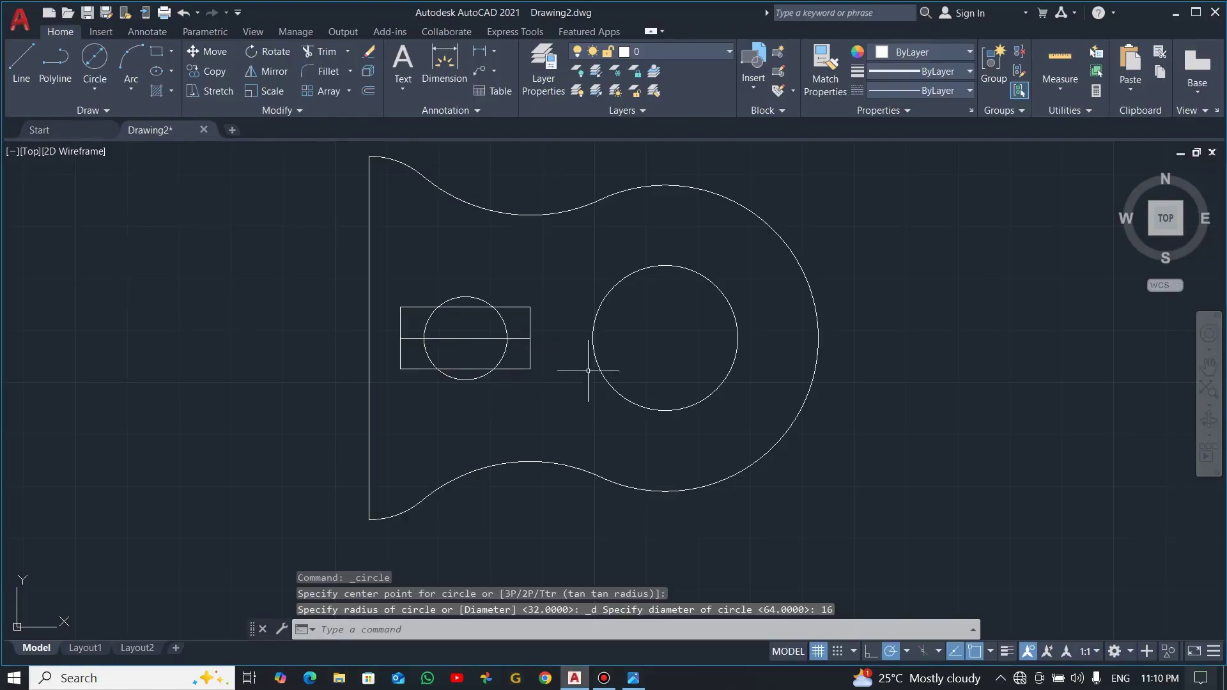
- Trim the Ø16 circle's inner arcs and the rectangle edges beneath them
type("tr")
key("Return")
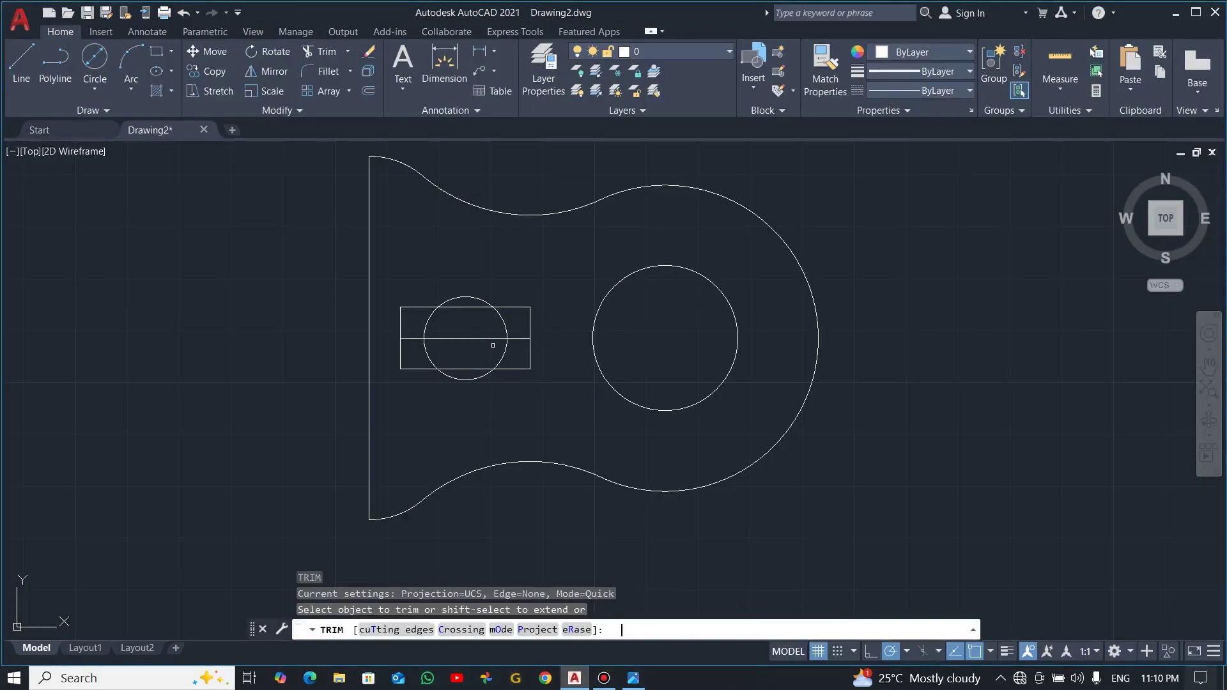
left_click(427, 324)
mouse_move(501, 325)
left_mouse_down()
mouse_move(424, 343)
mouse_move(507, 329)
mouse_move(508, 353)
mouse_move(423, 353)
left_mouse_up()
left_click(460, 306)
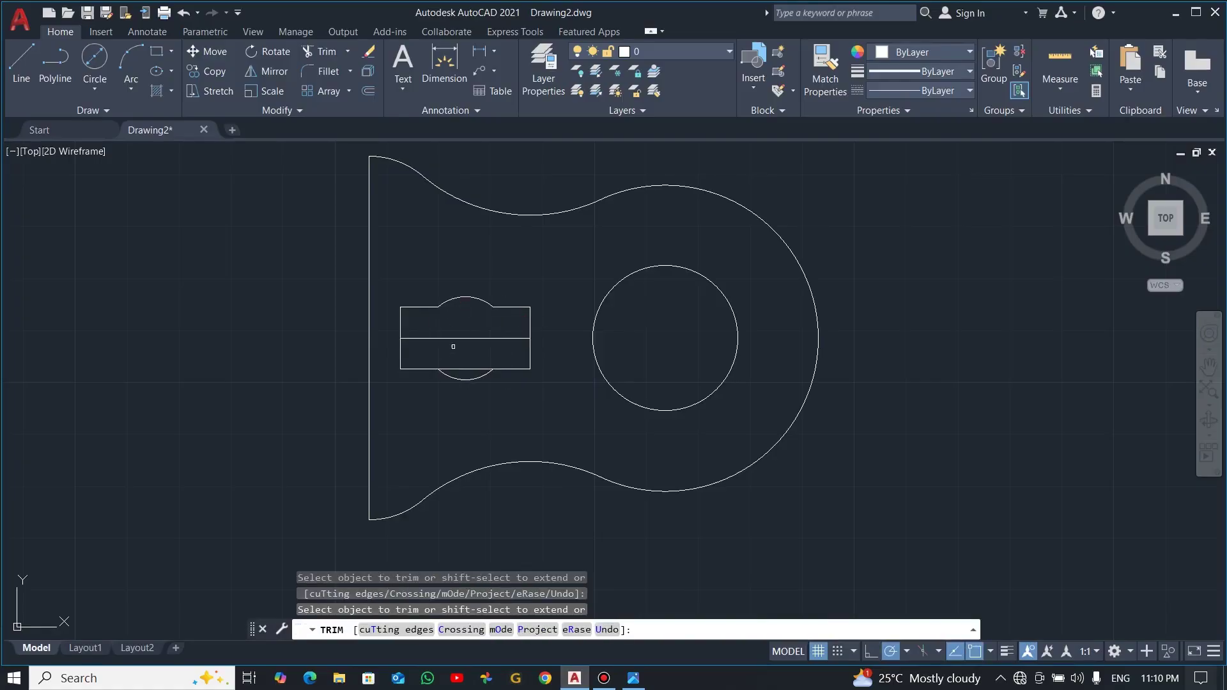
key("Escape")
- Delete the middle line running through the slot
left_click(500, 359)
left_click(477, 331)
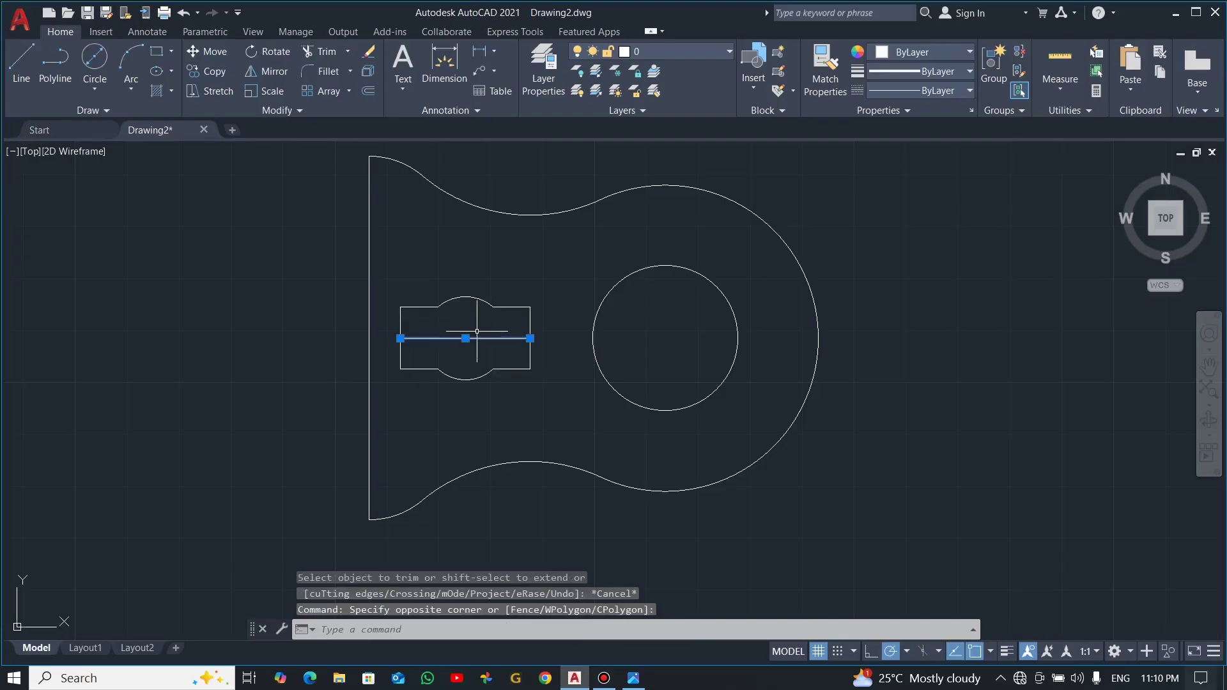
key("Delete")
key("alt+Tab")
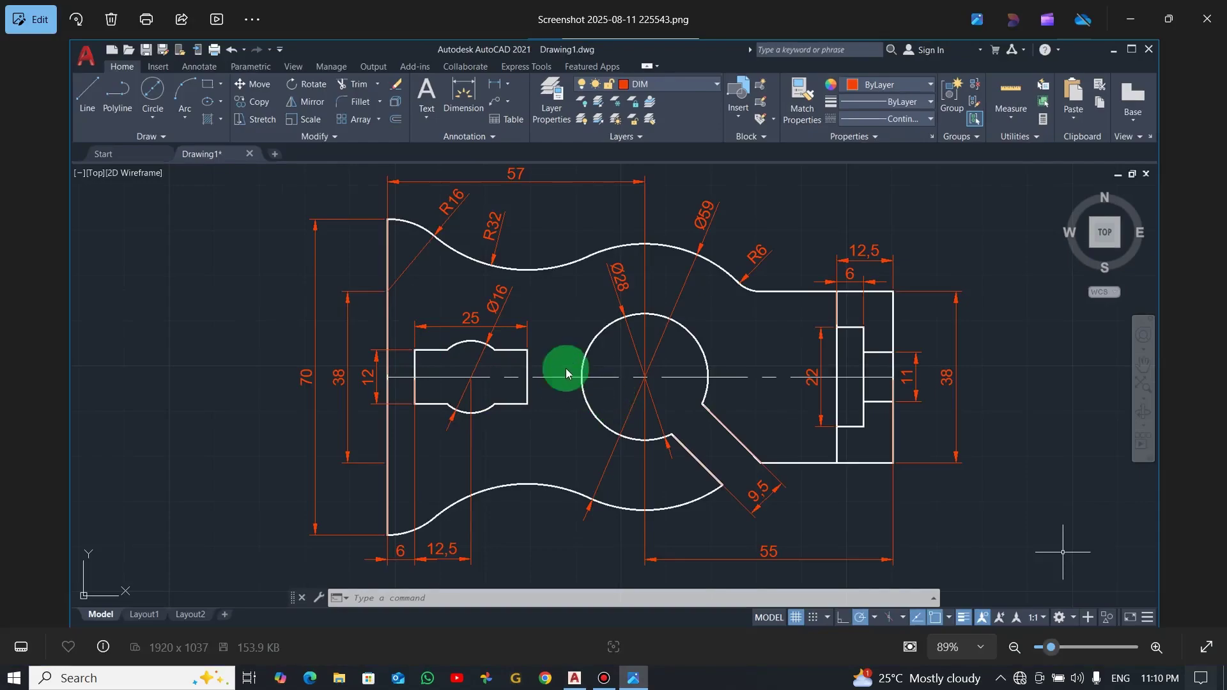
- Draw a 40-unit vertical line downward from the circle's centre
key("alt+Tab")
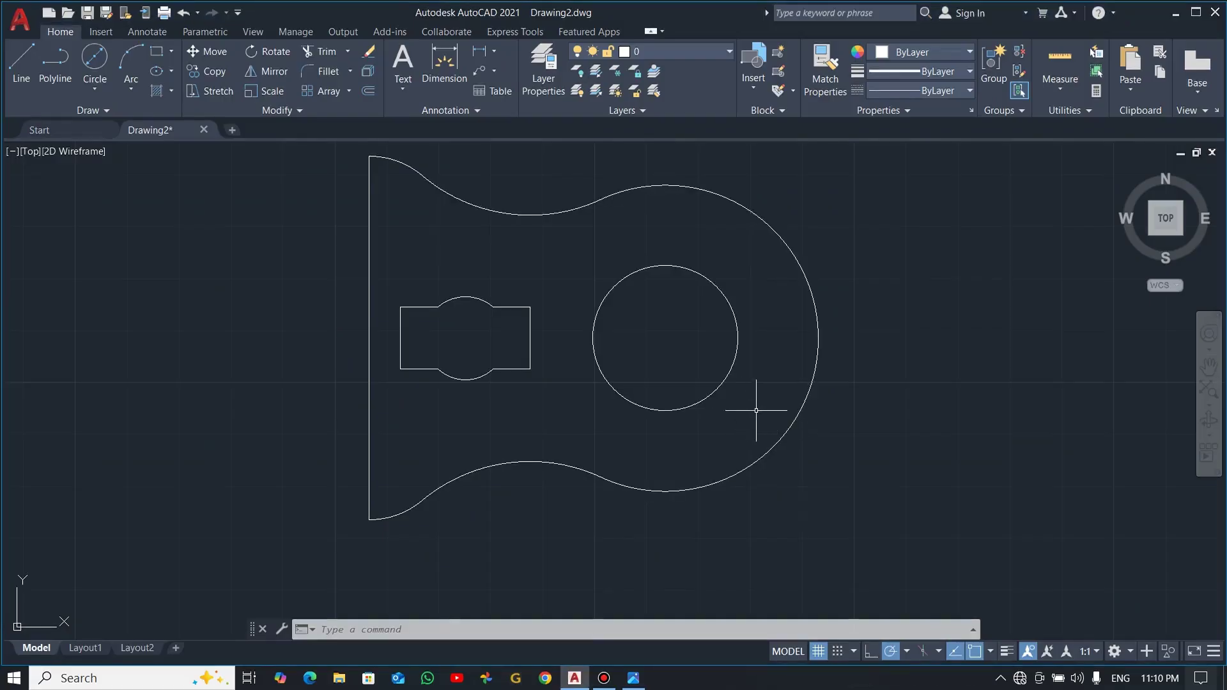
key("alt+Tab")
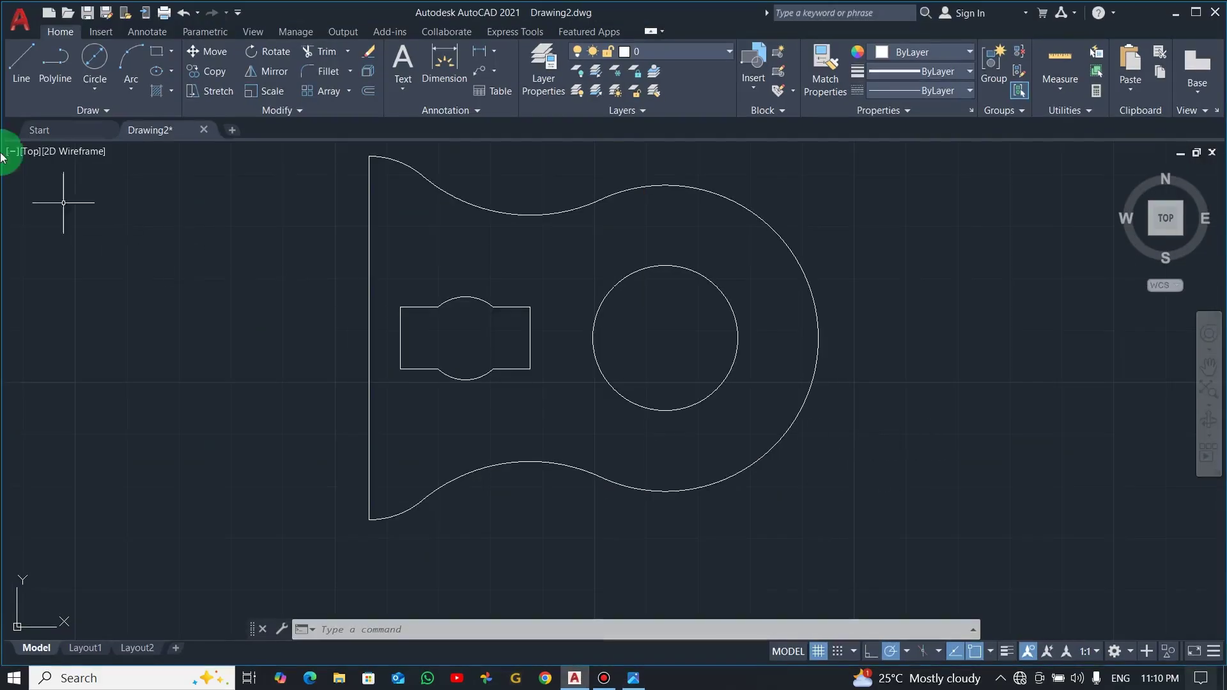
left_click(21, 60)
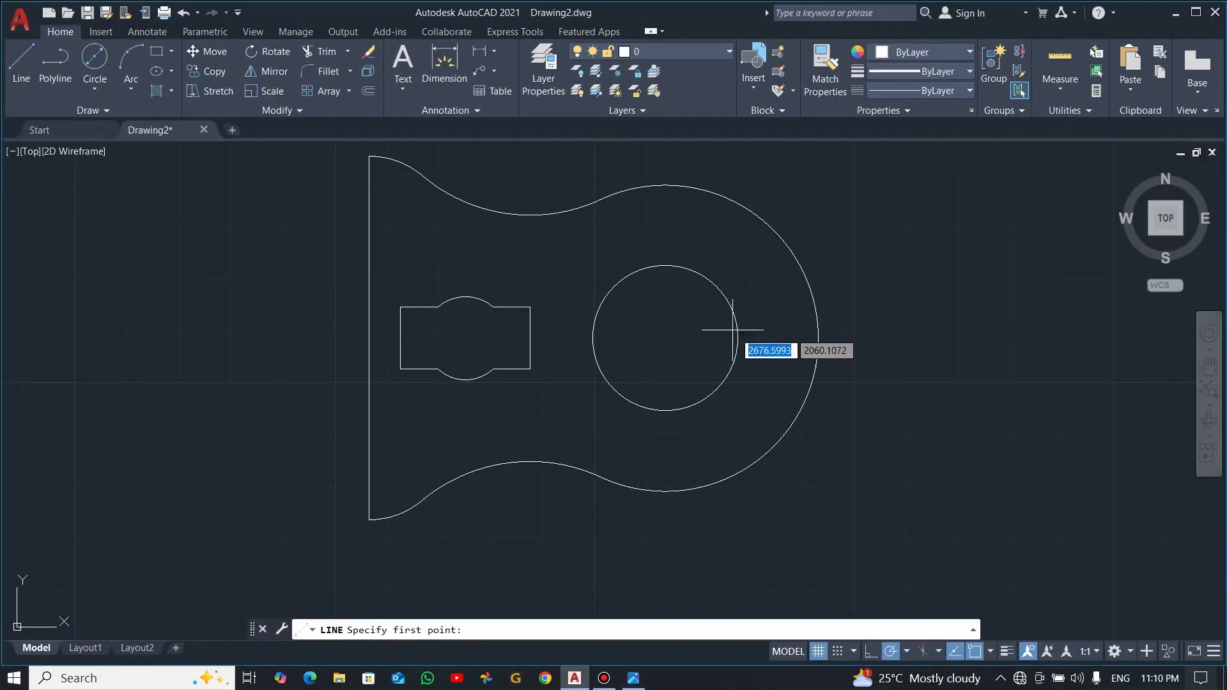
left_click(665, 338)
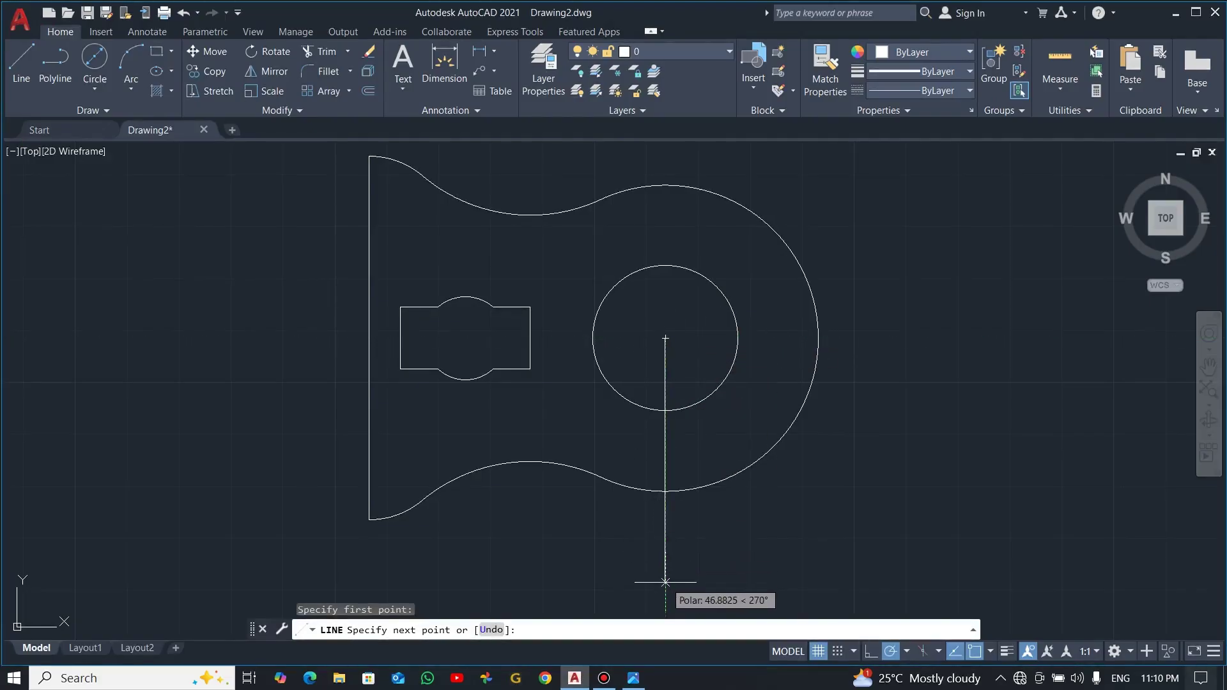
type("40")
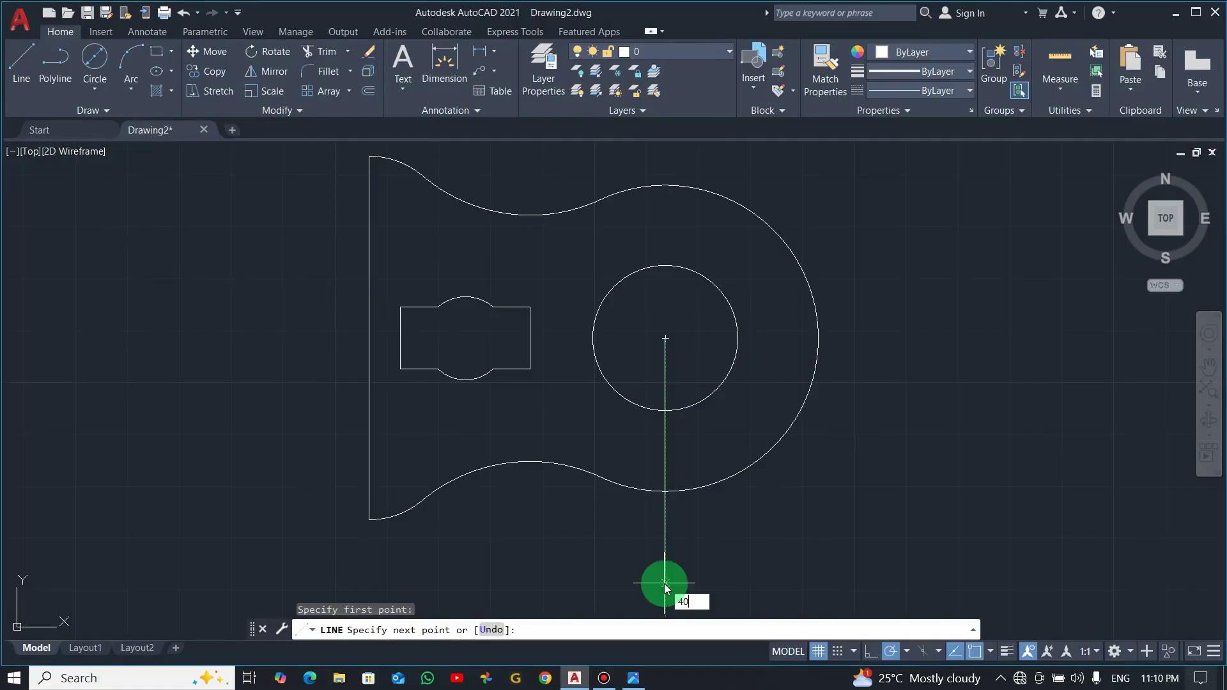
key("Return")
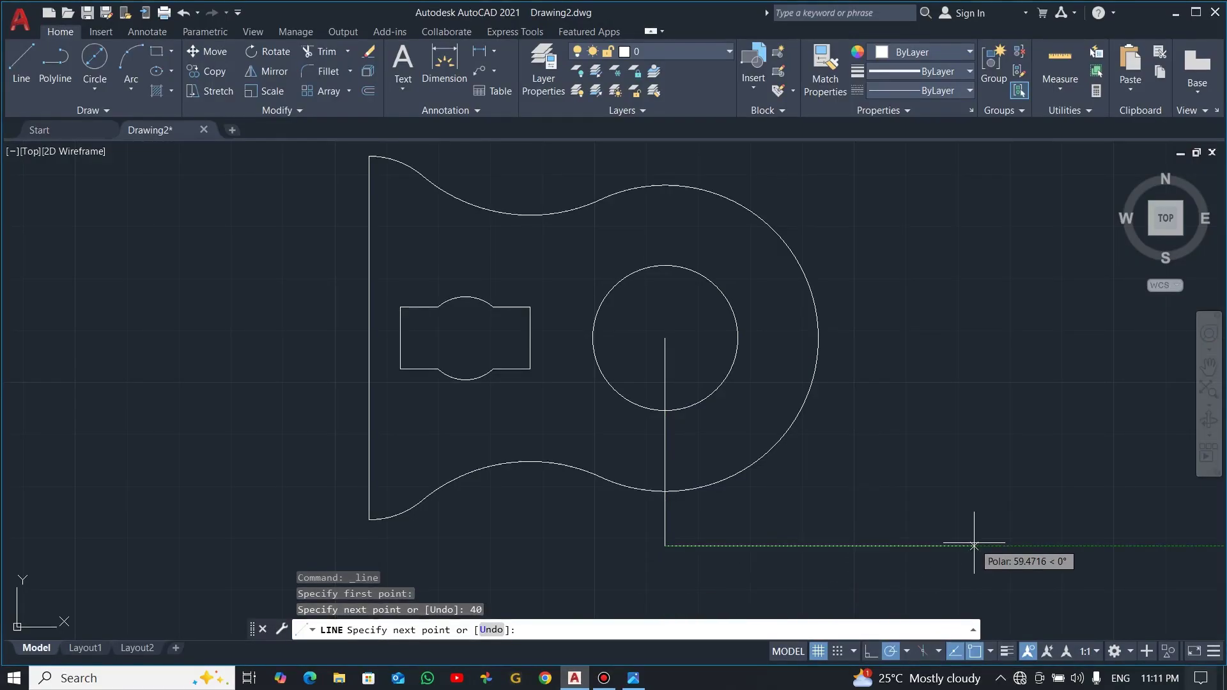
key("Escape")
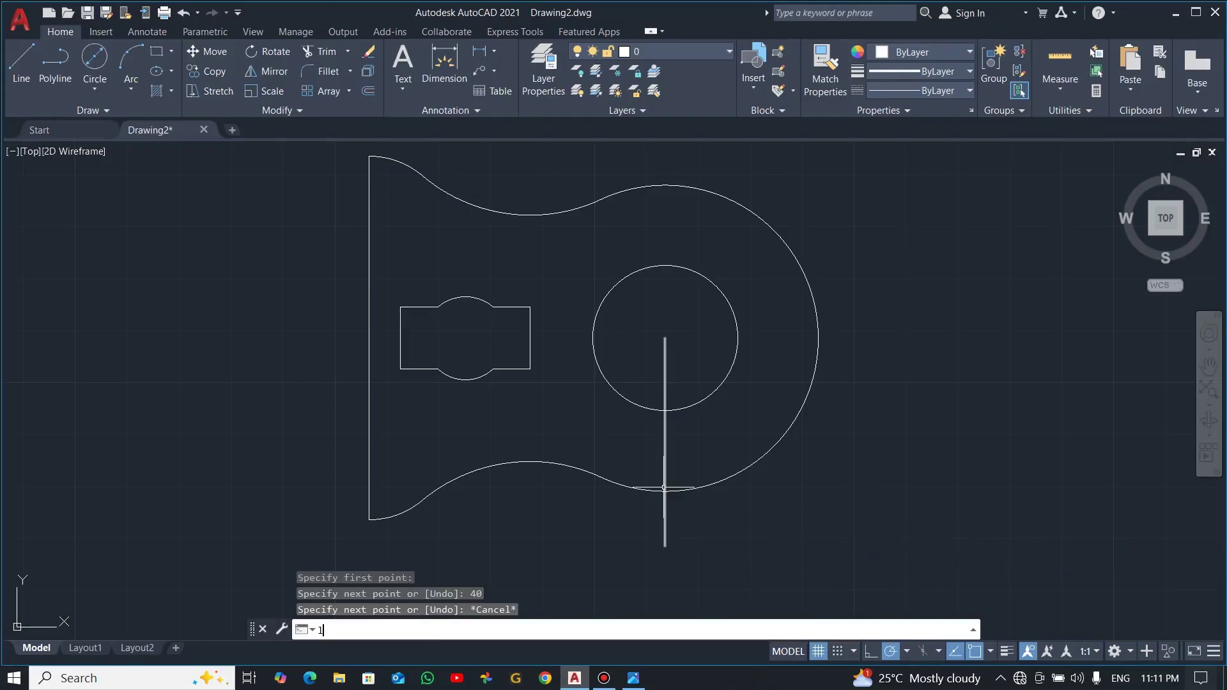
- Draw a 40-unit horizontal line from the circle's centre
type("l")
key("Return")
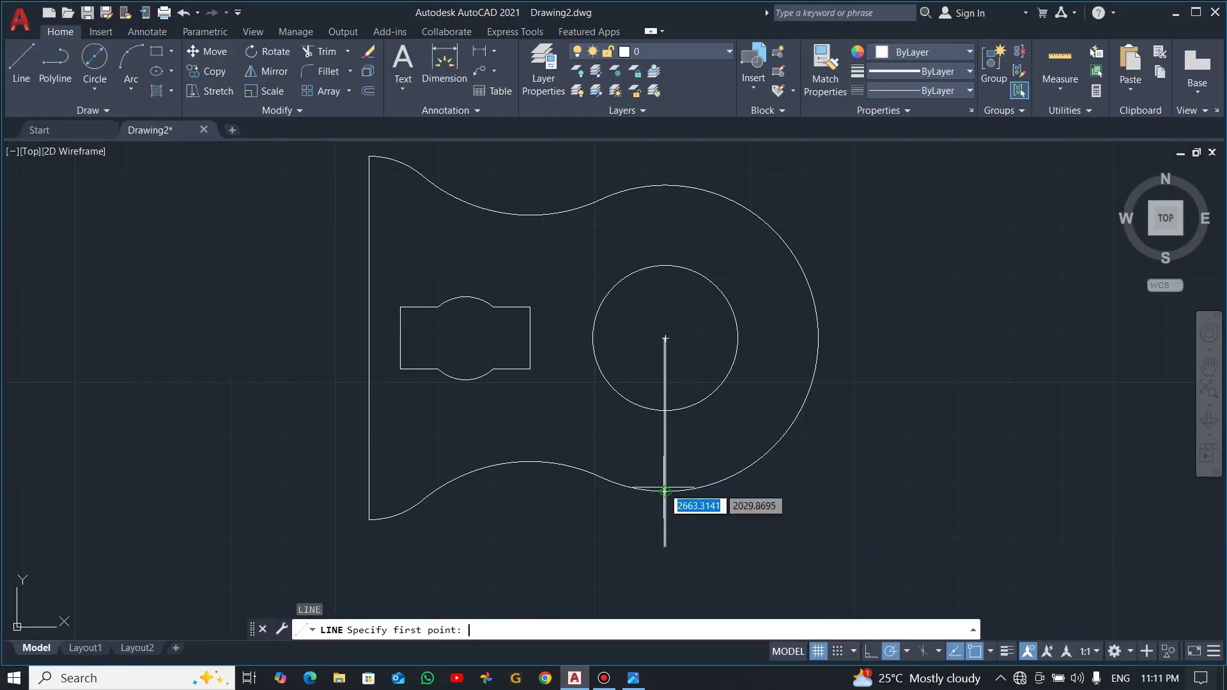
left_click(665, 338)
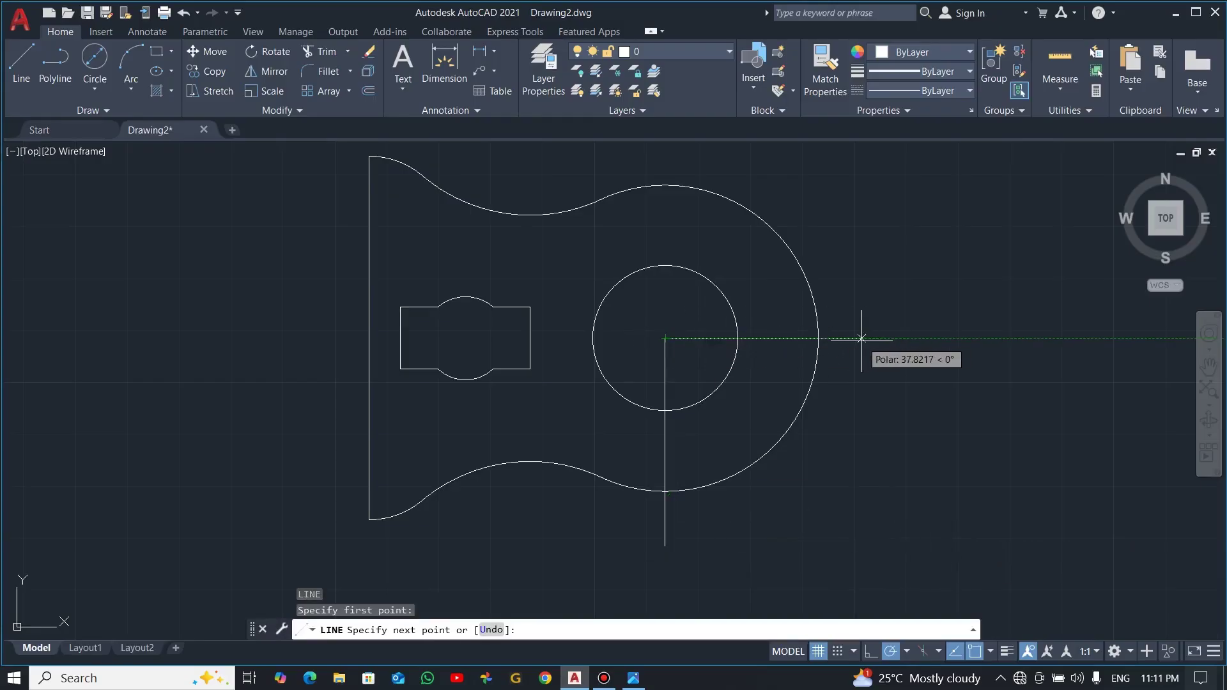
type("40")
key("Return")
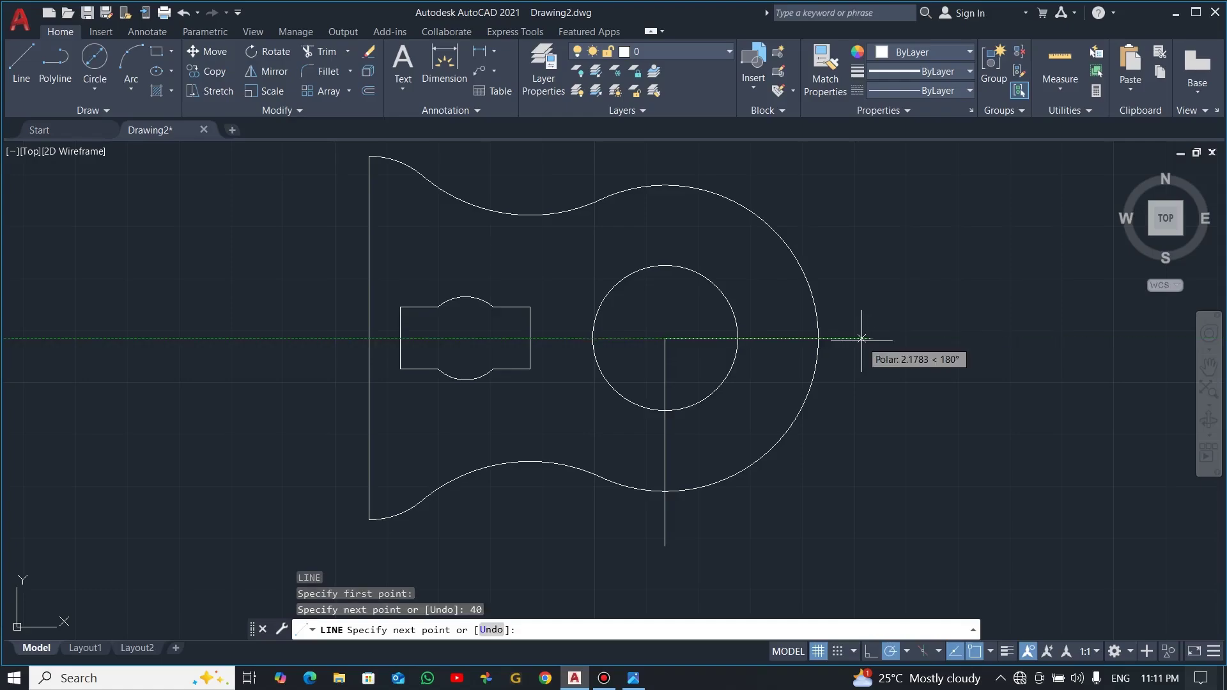
key("Escape")
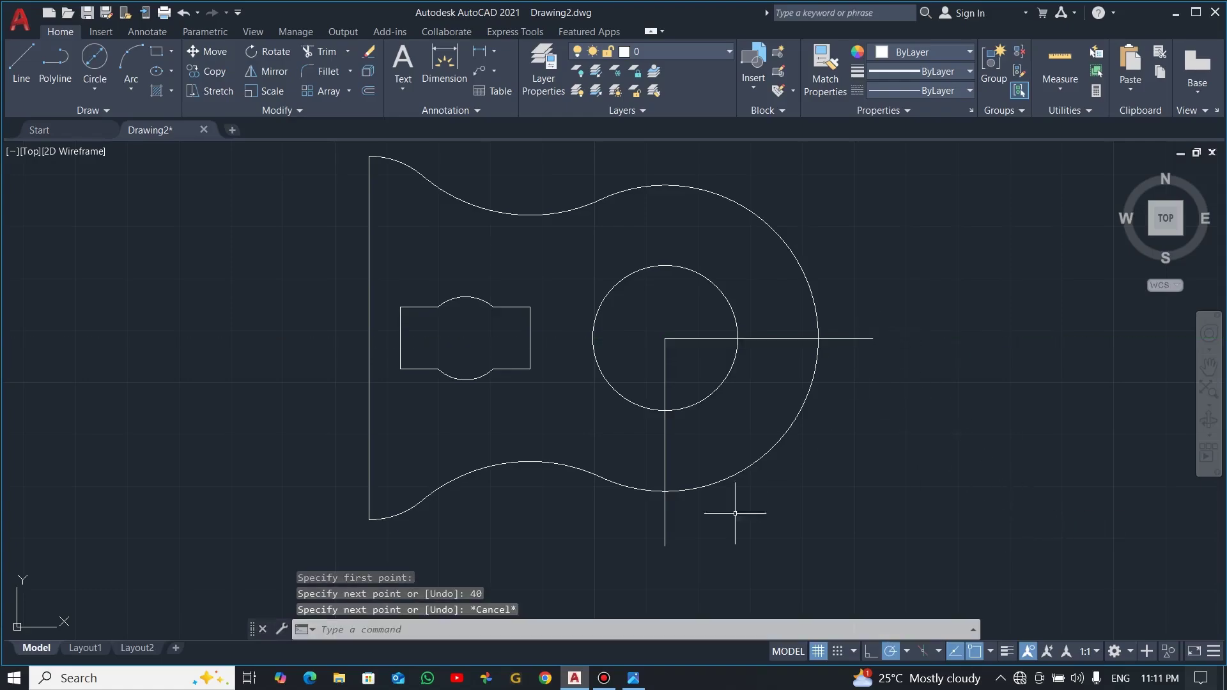
- Draw a 45° diagonal from the circle's centre to the corner below the horizontal line's end
left_click(21, 61)
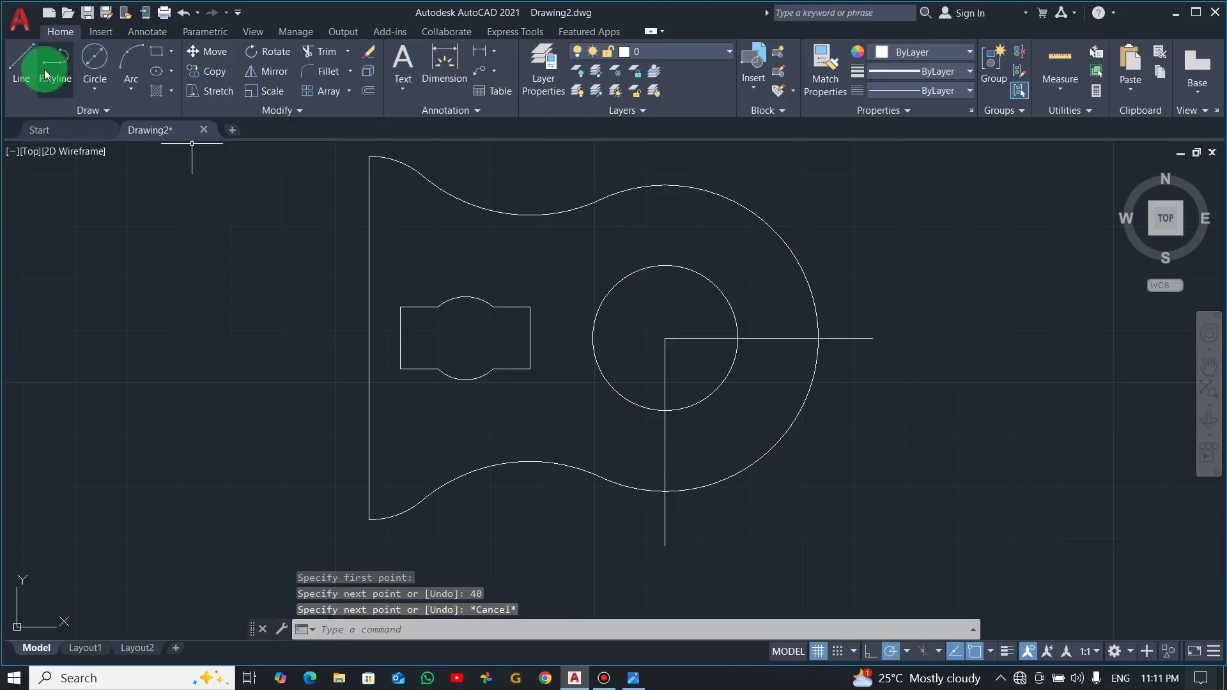
left_click(665, 338)
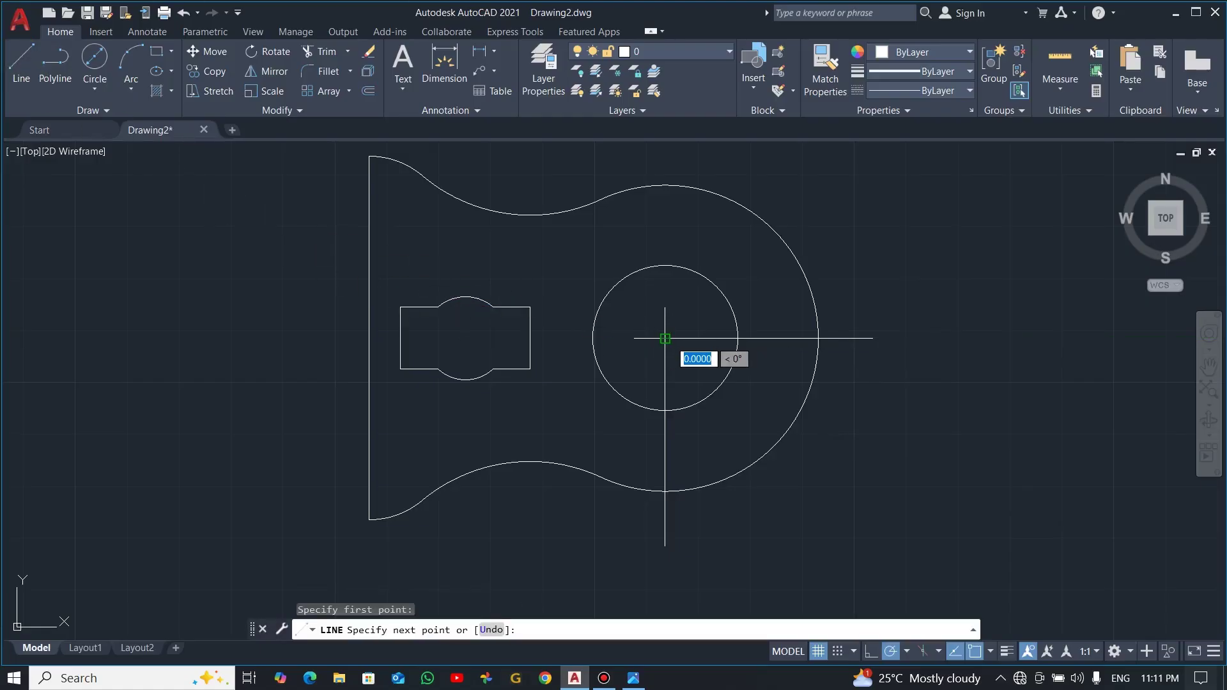
left_click(664, 545)
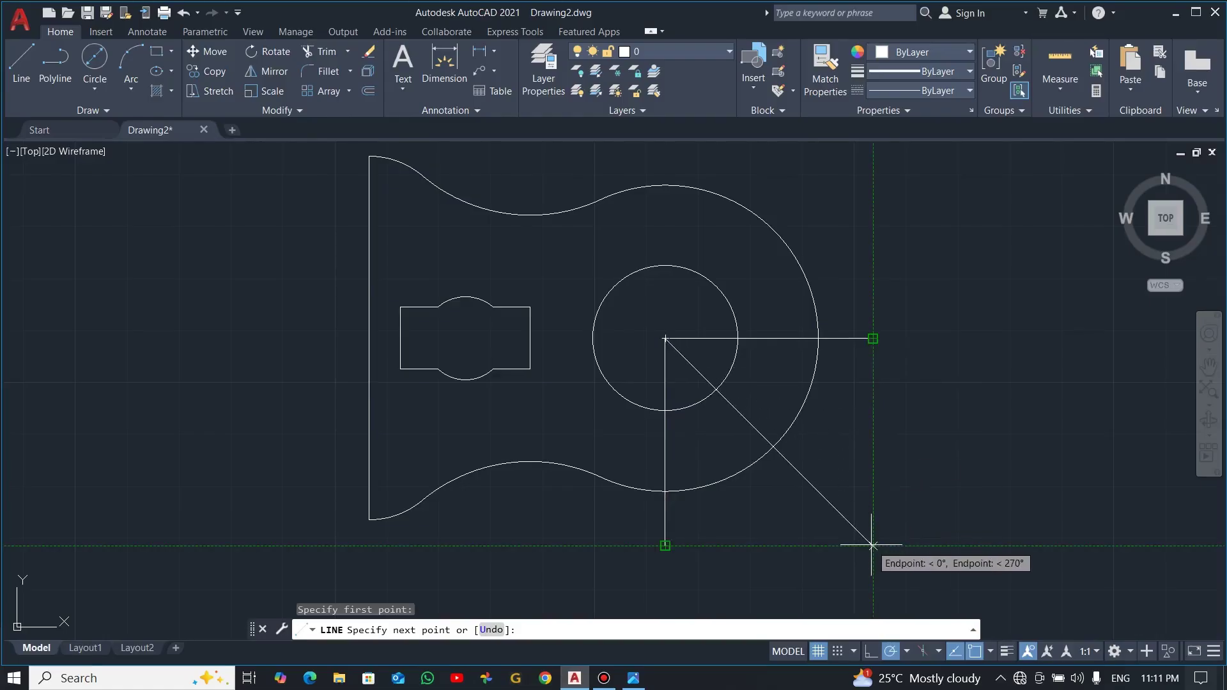
left_click(872, 545)
key("Escape")
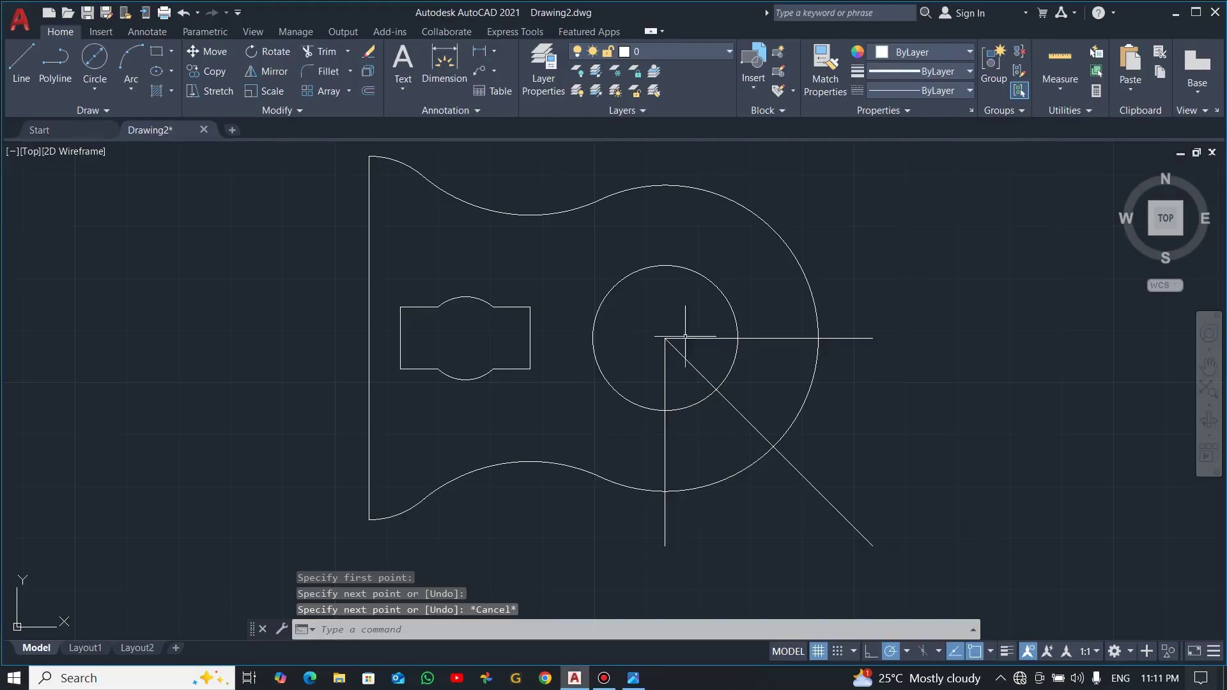
- Check the 45° angle between the vertical line and diagonal with an angular dimension, then cancel
left_click(494, 51)
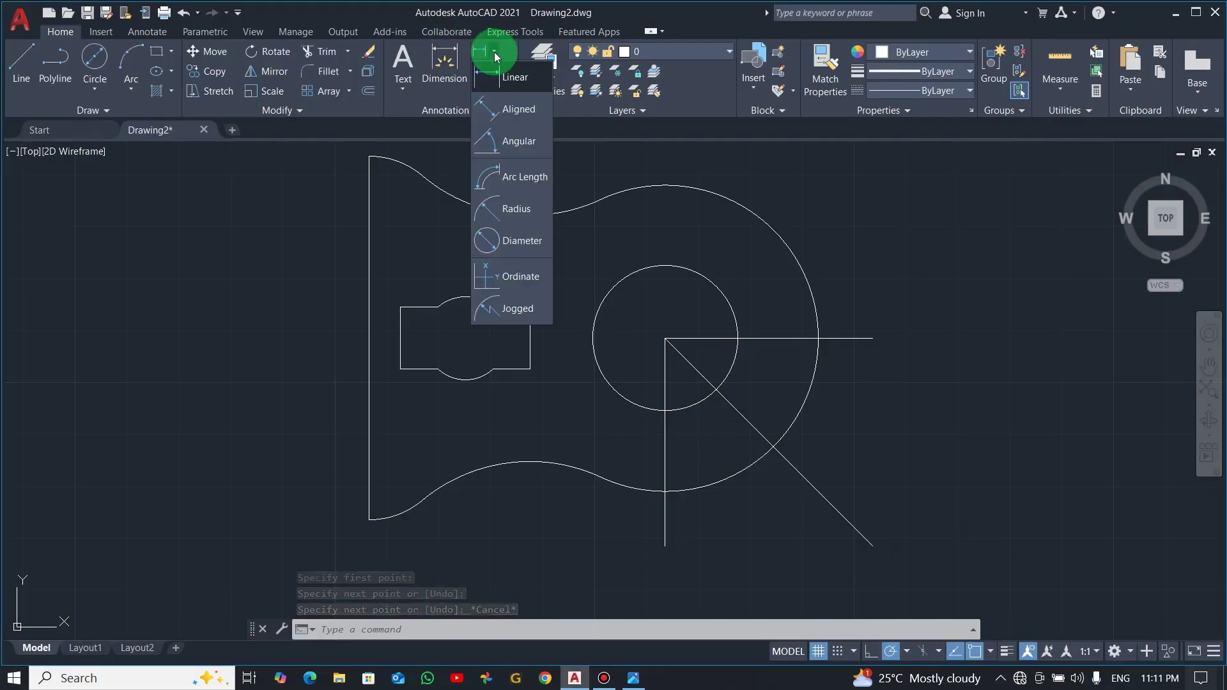
left_click(509, 142)
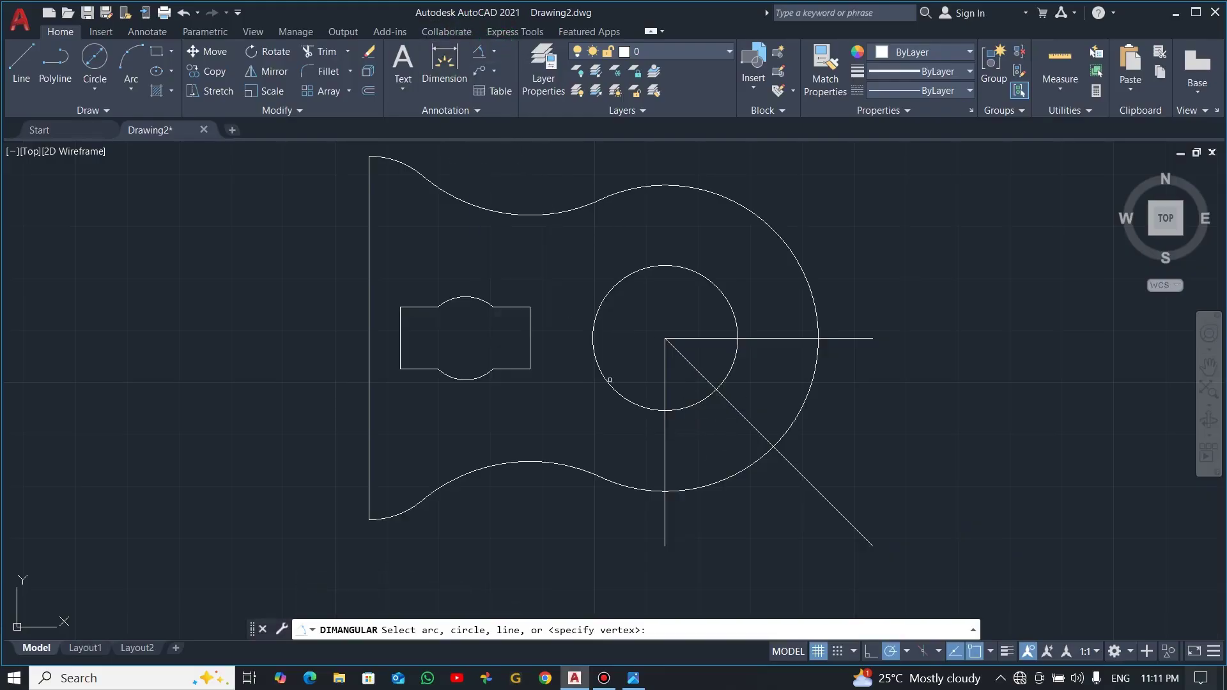
left_click(665, 446)
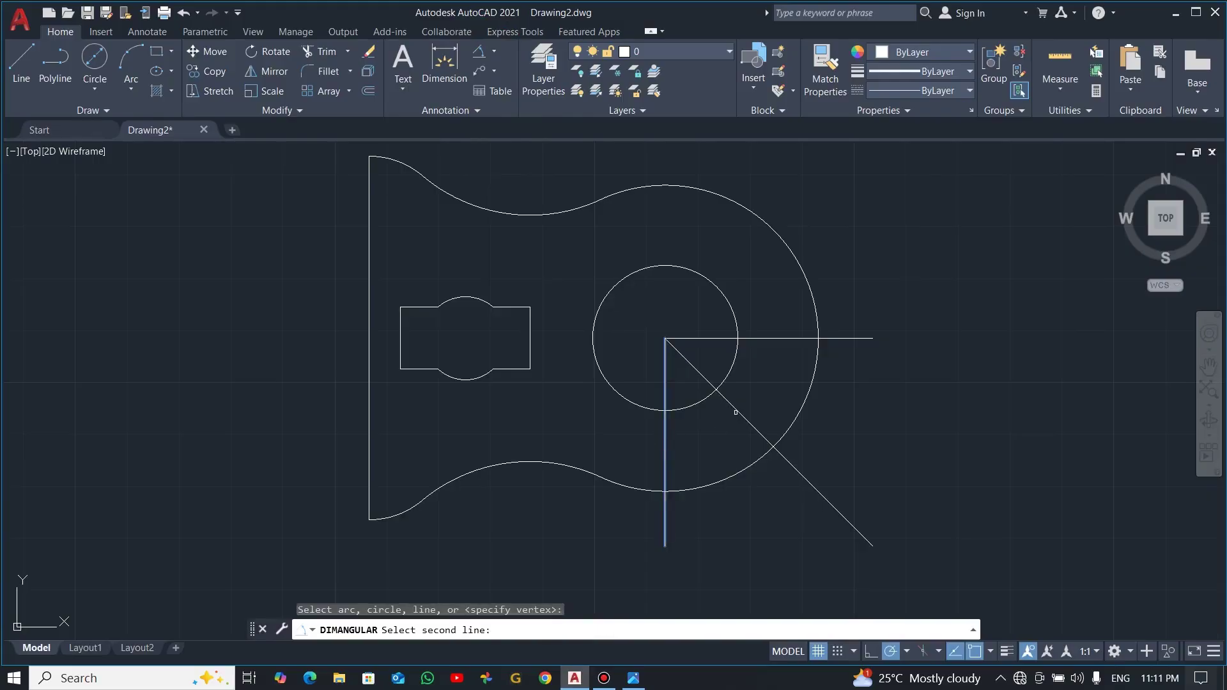
left_click(735, 412)
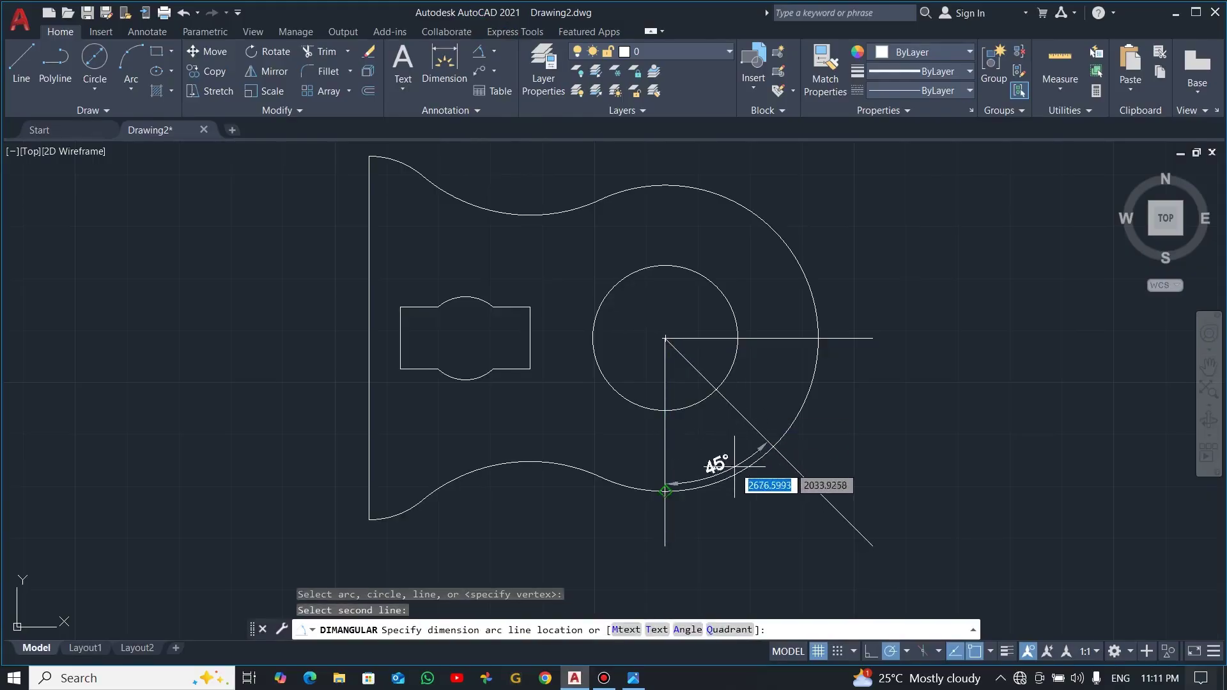
key("Escape")
left_click(842, 460)
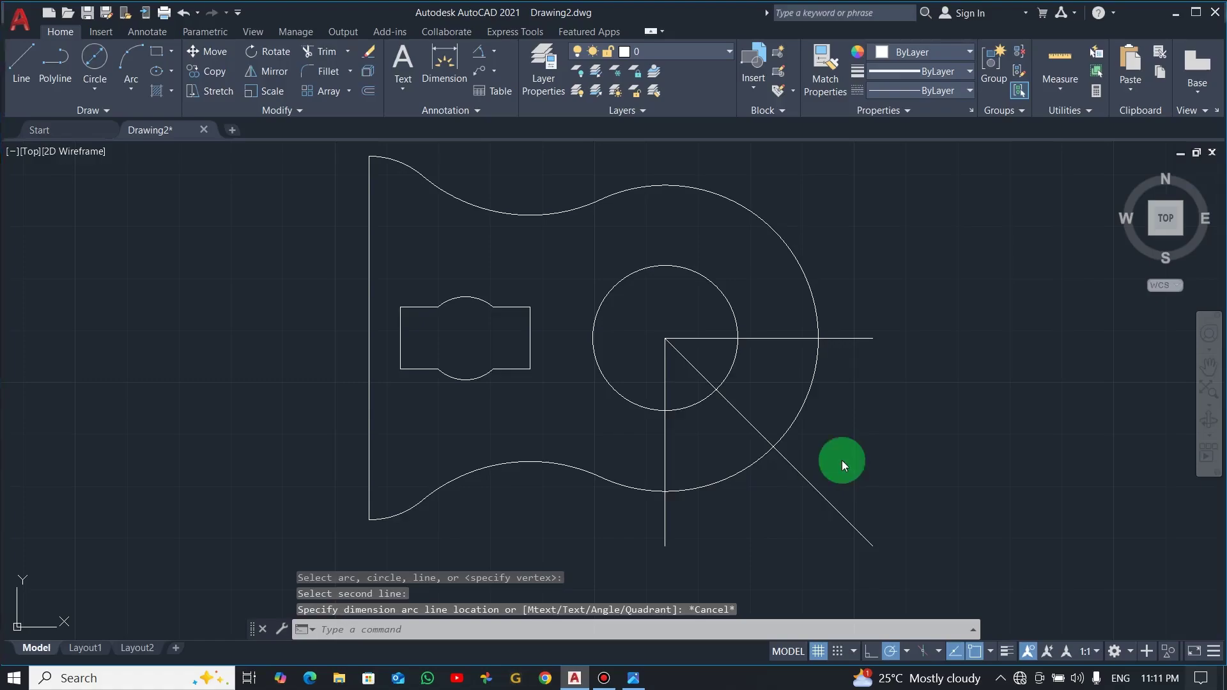
key("alt+Tab")
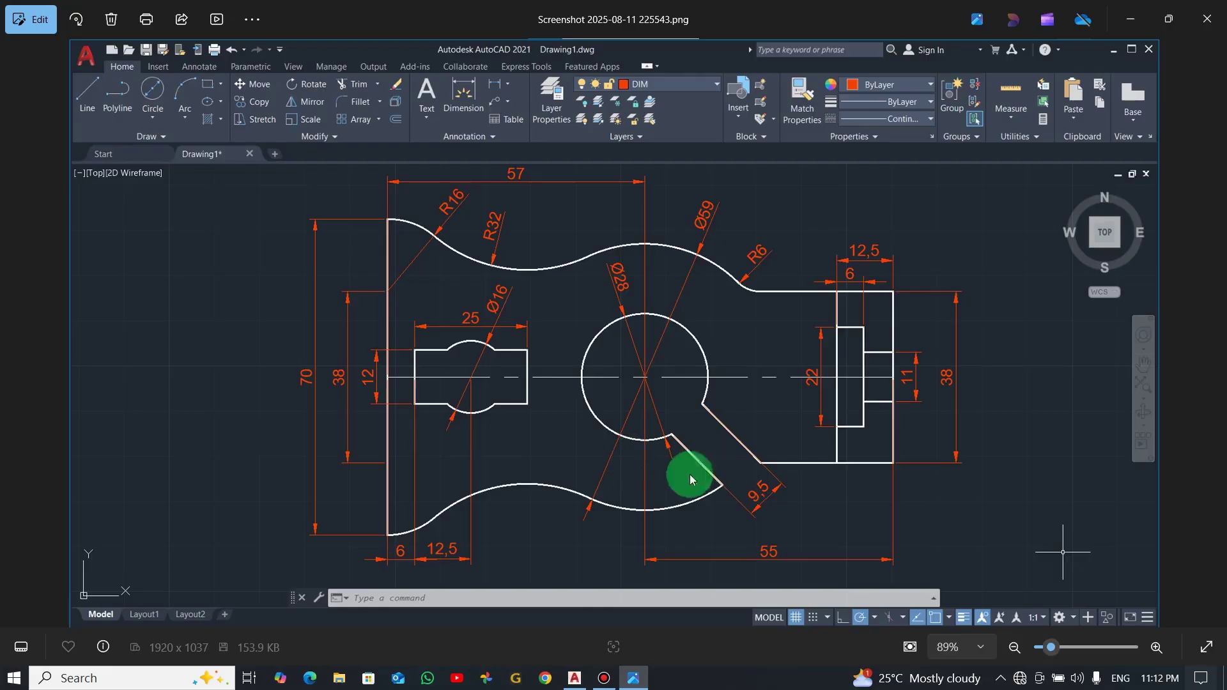
- Return to Drawing2.dwg in AutoCAD after reviewing the slot's dimensions in Photos
key("alt+Tab")
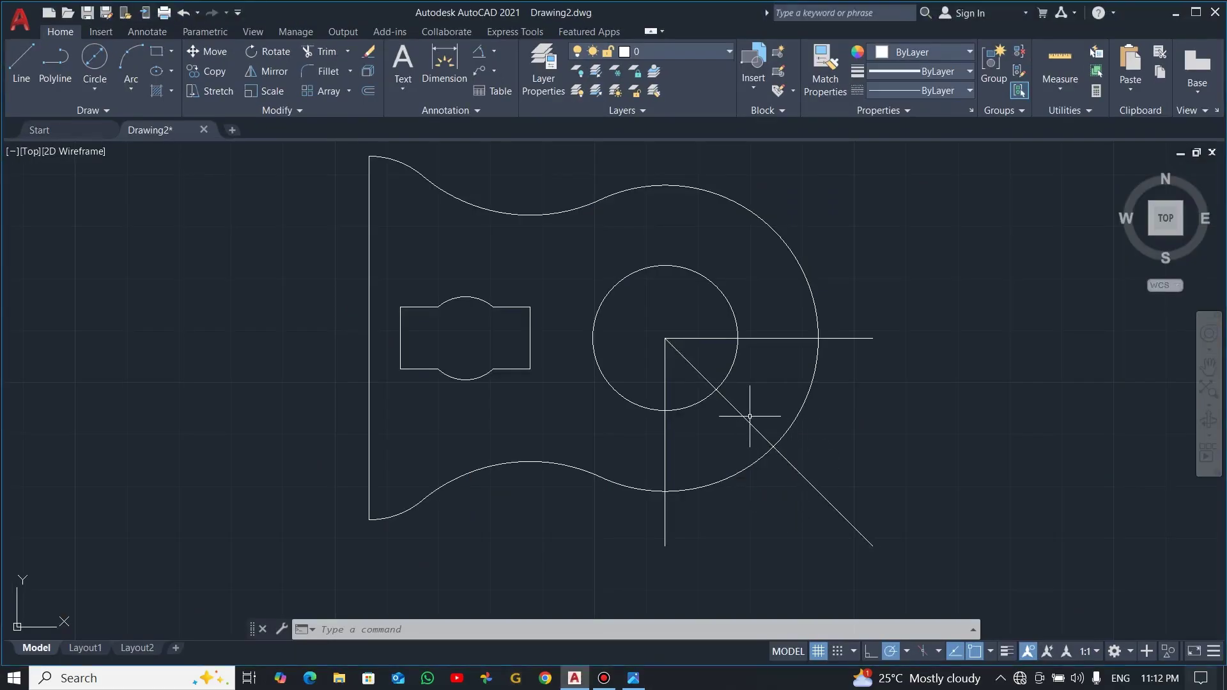
- Offset the 45° diagonal 4.75 to both sides to form the slot
left_click(368, 92)
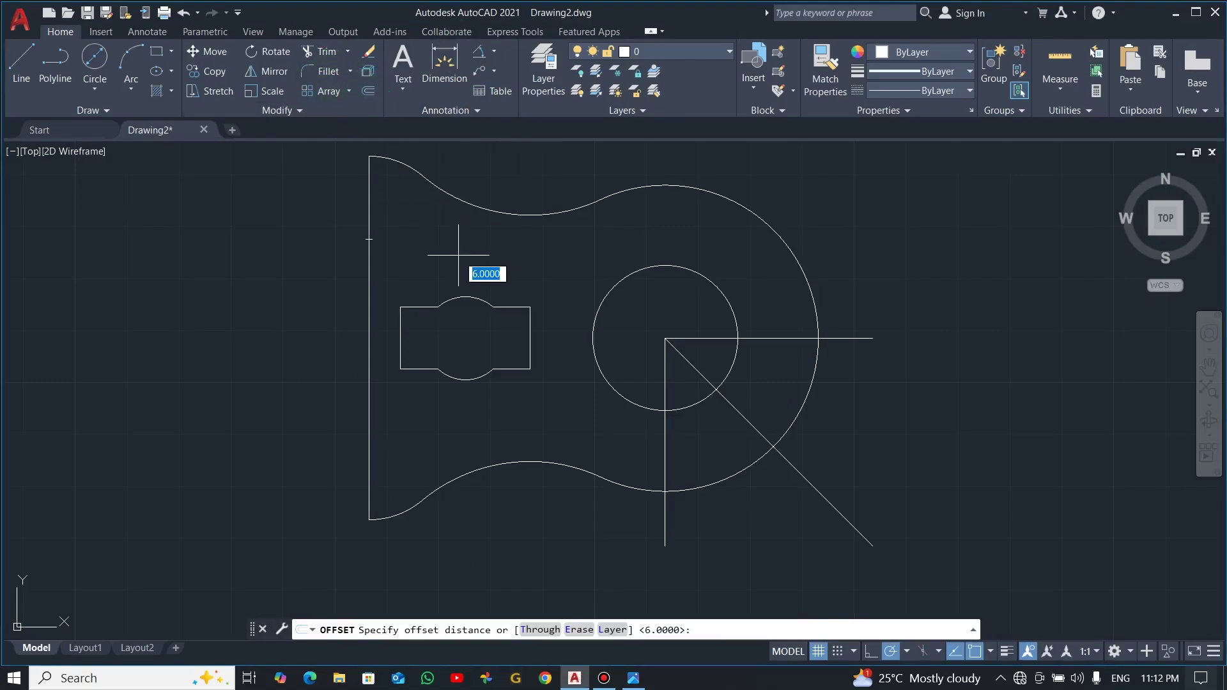
type("4.")
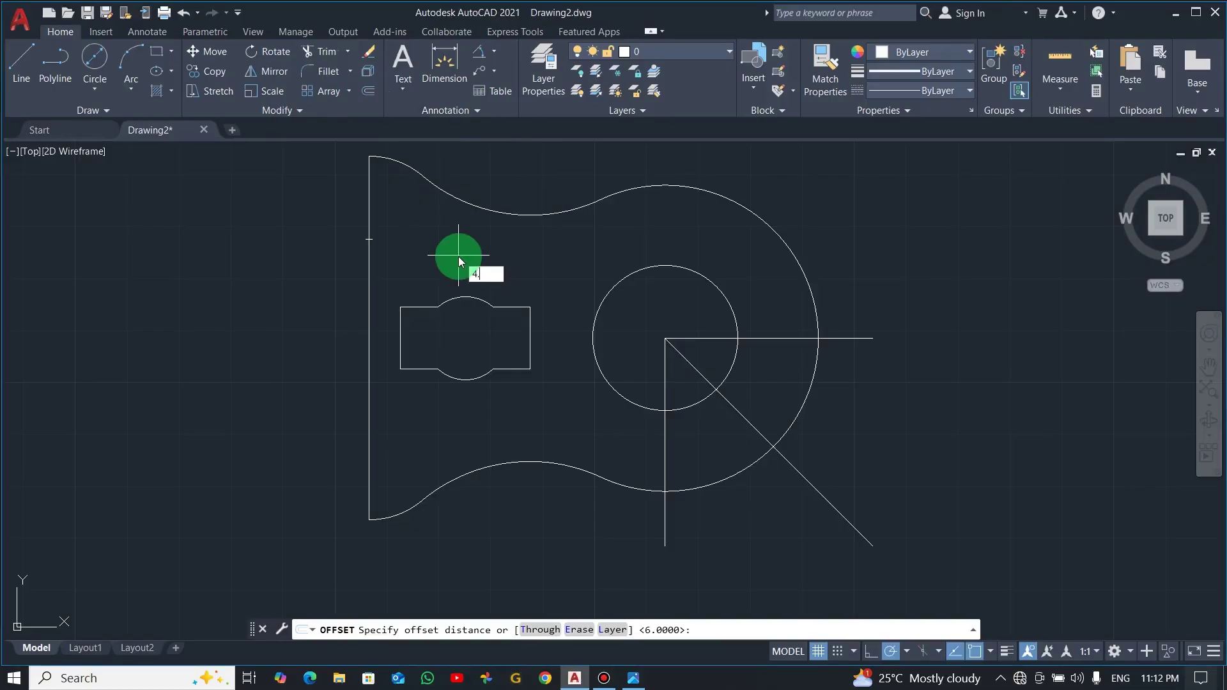
type("75")
key("Return")
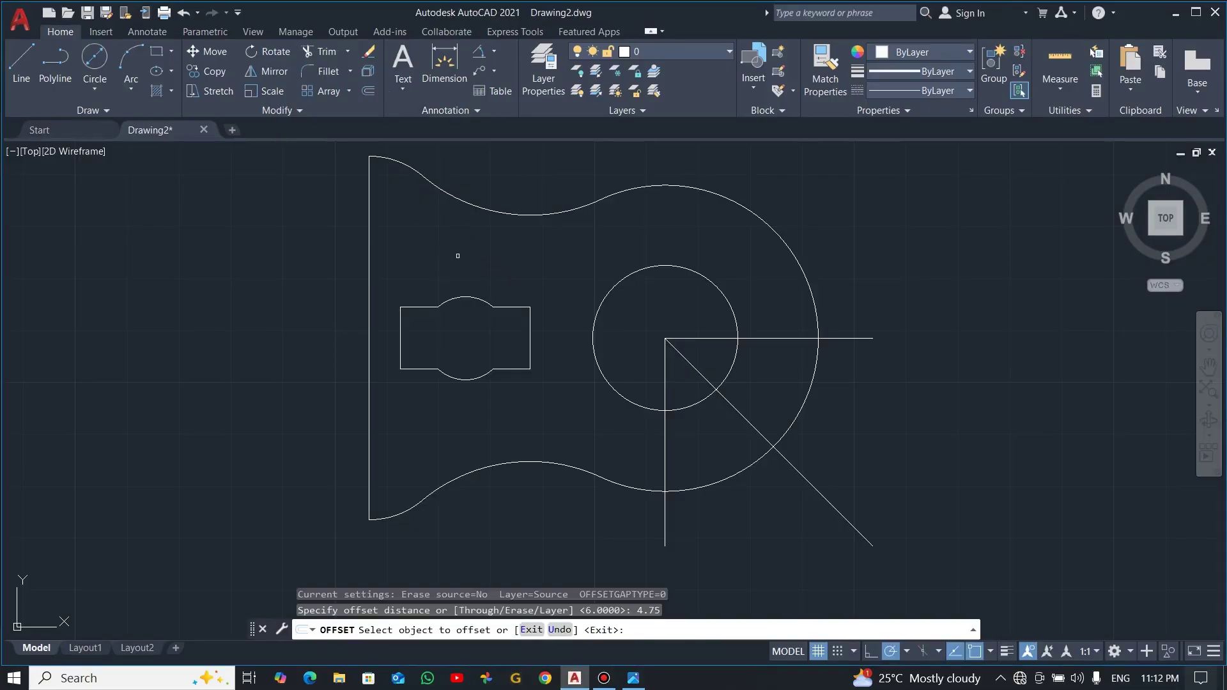
left_click(743, 412)
left_click(770, 387)
left_click(751, 424)
left_click(735, 447)
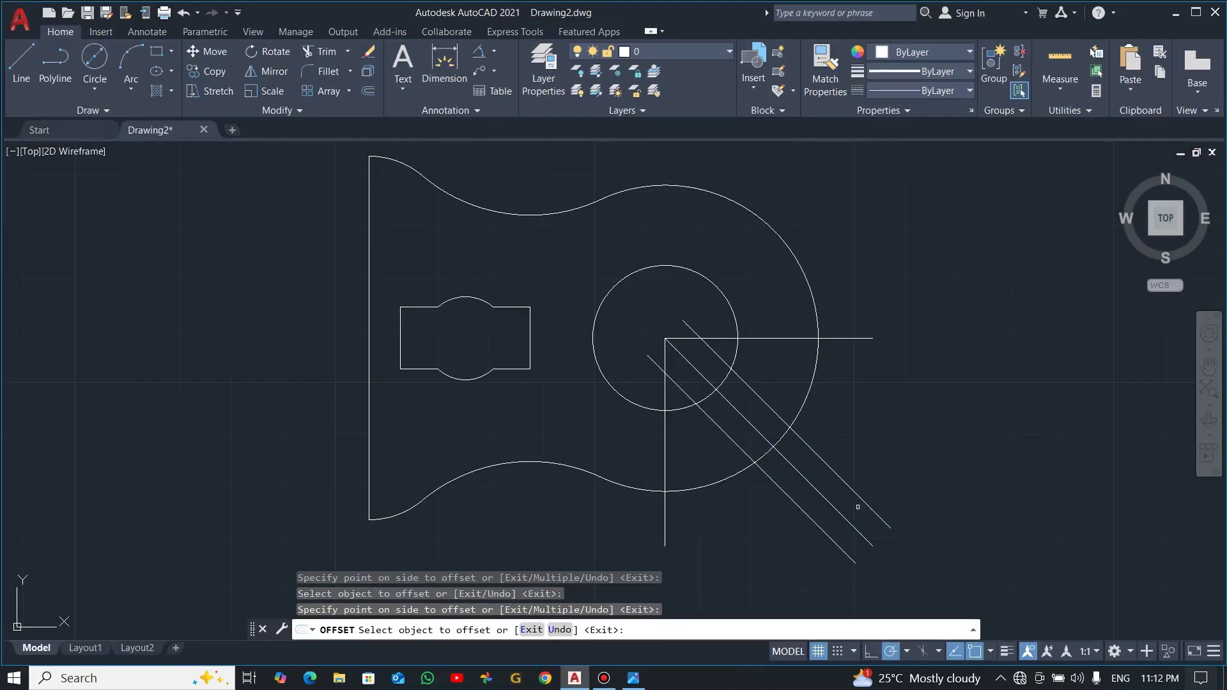
key("Escape")
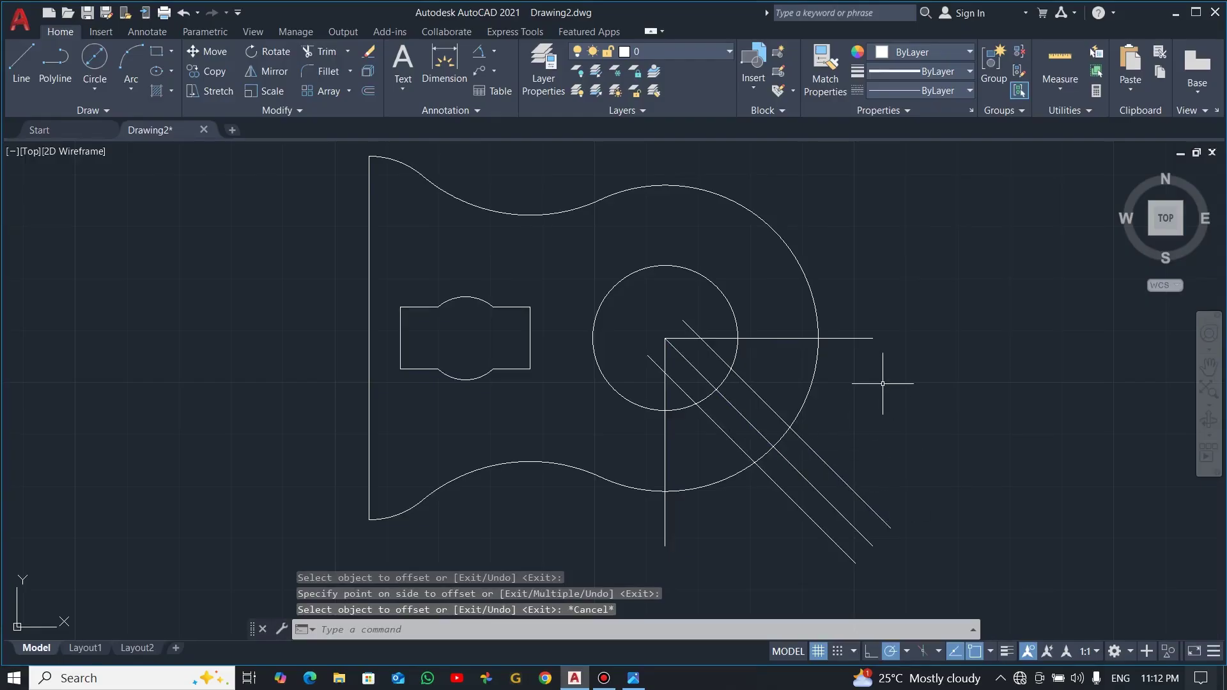
- Delete the horizontal and vertical guide lines
left_click(871, 340)
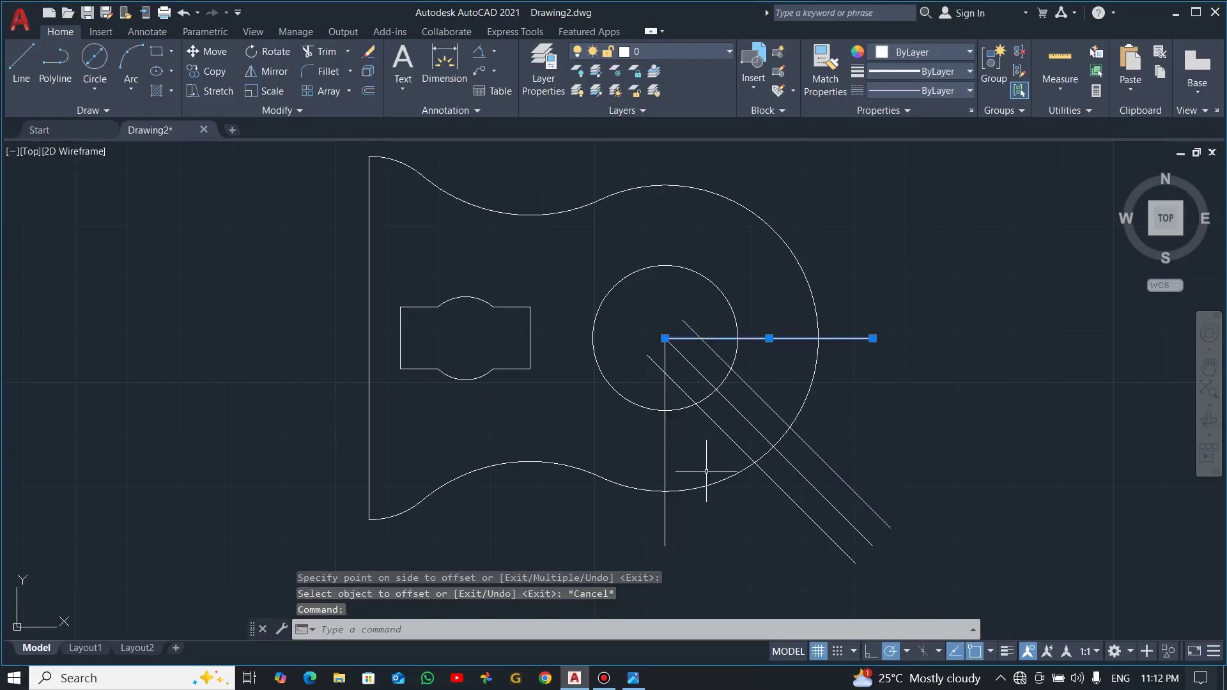
left_click(666, 460)
key("Delete")
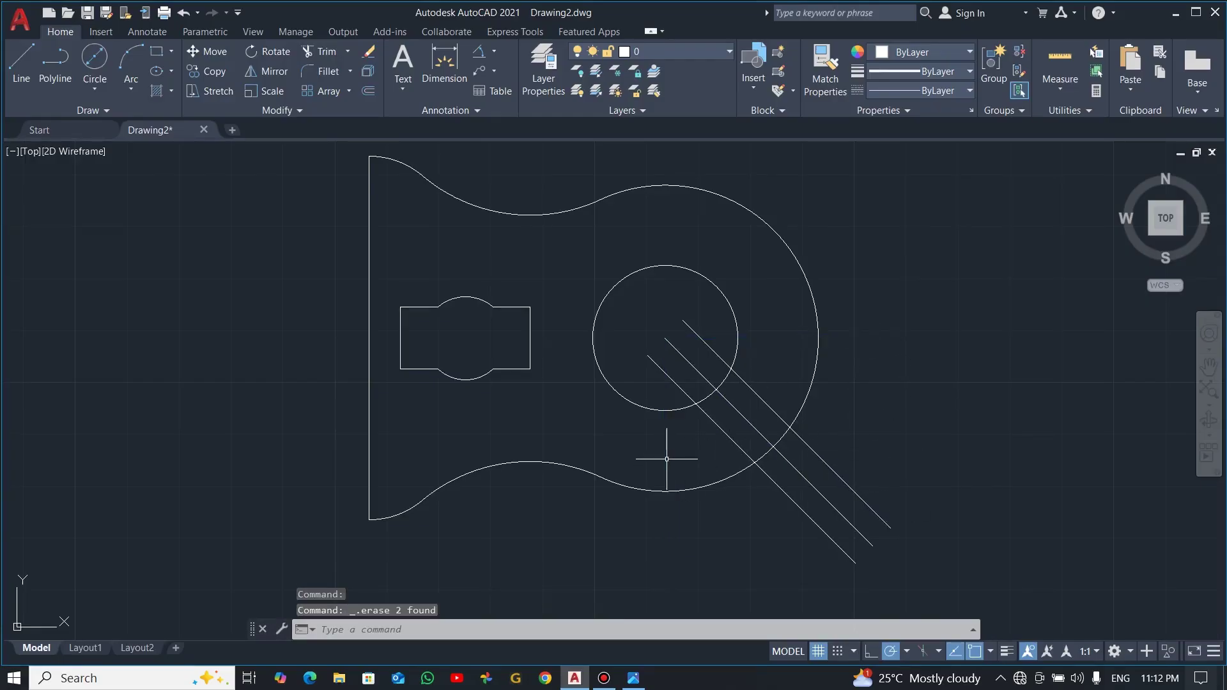
key("alt+Tab")
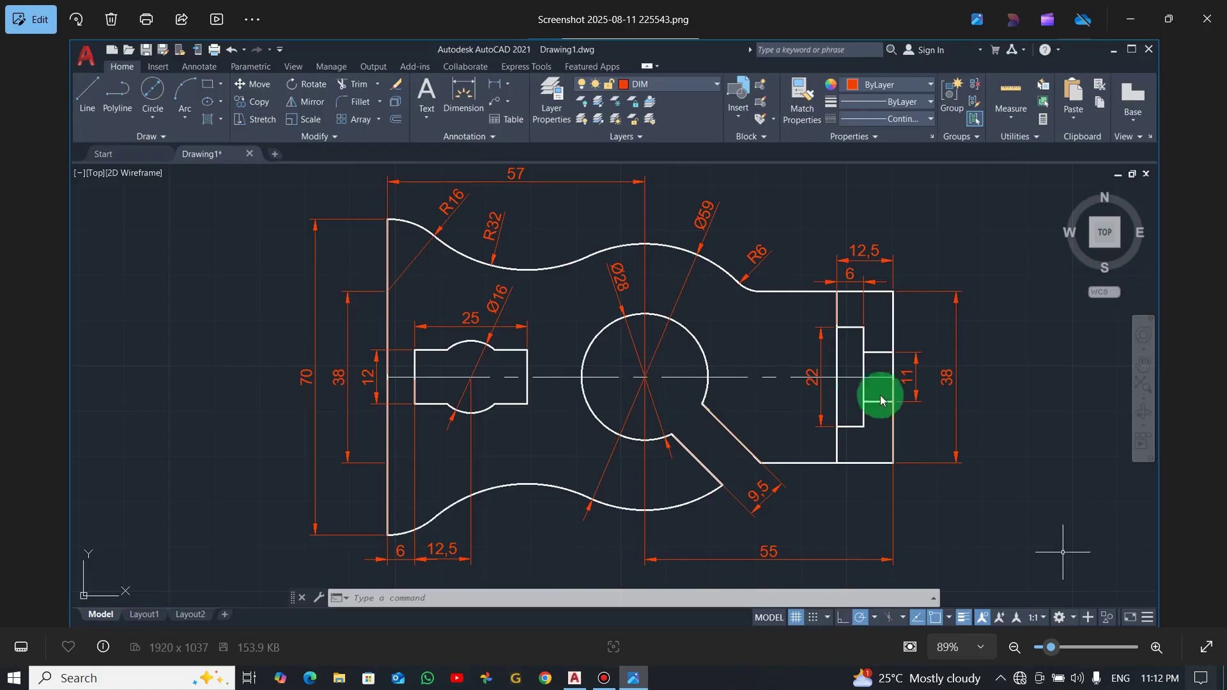
- Return to Drawing2.dwg in AutoCAD after checking the stepped end's dimensions
key("alt+Tab")
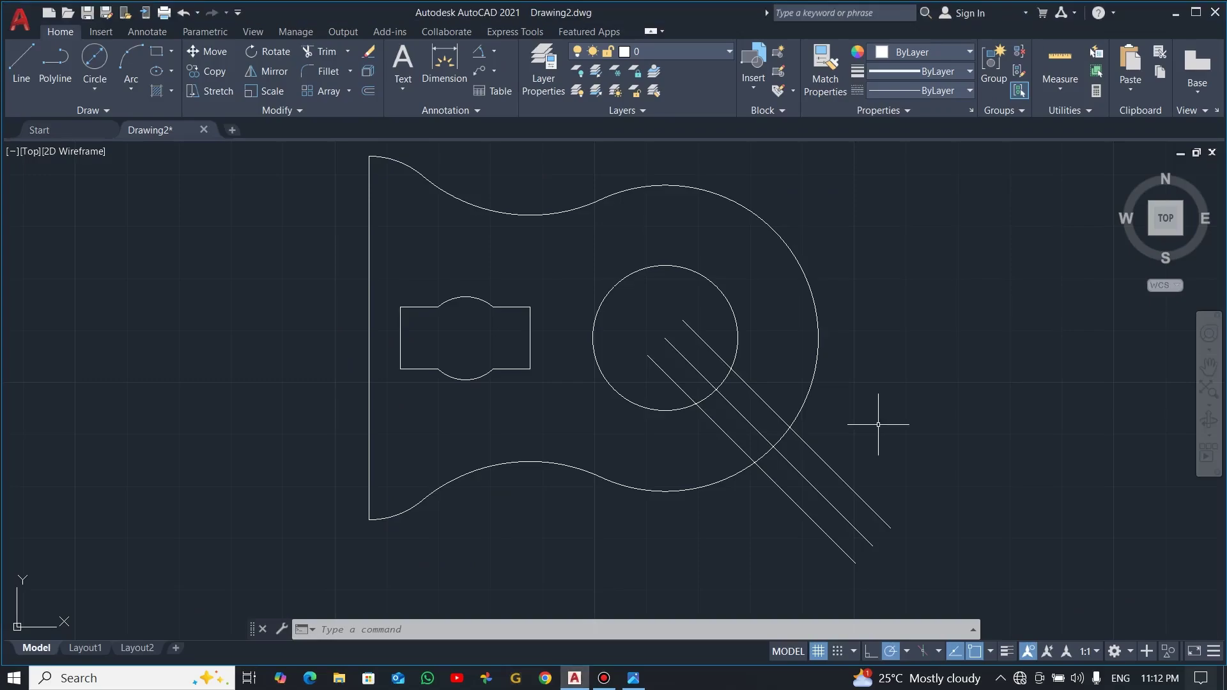
- Start a horizontal line from the circle's centre, recheck the reference, then cancel it
type("l")
key("Return")
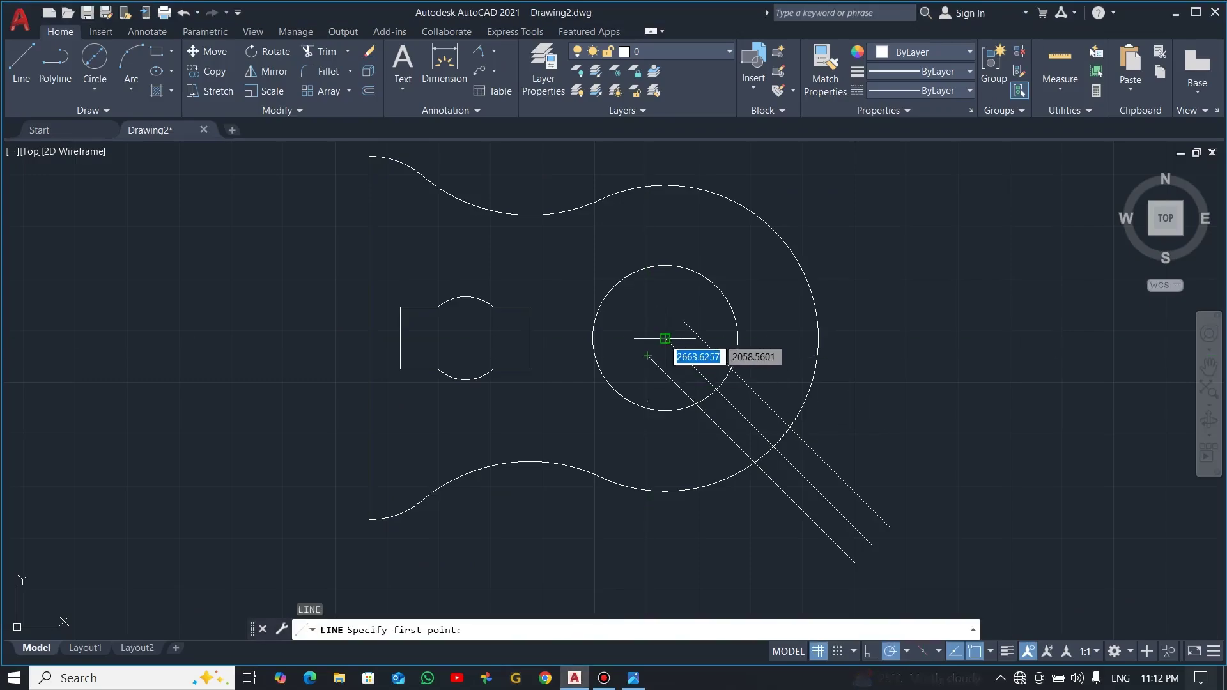
left_click(665, 338)
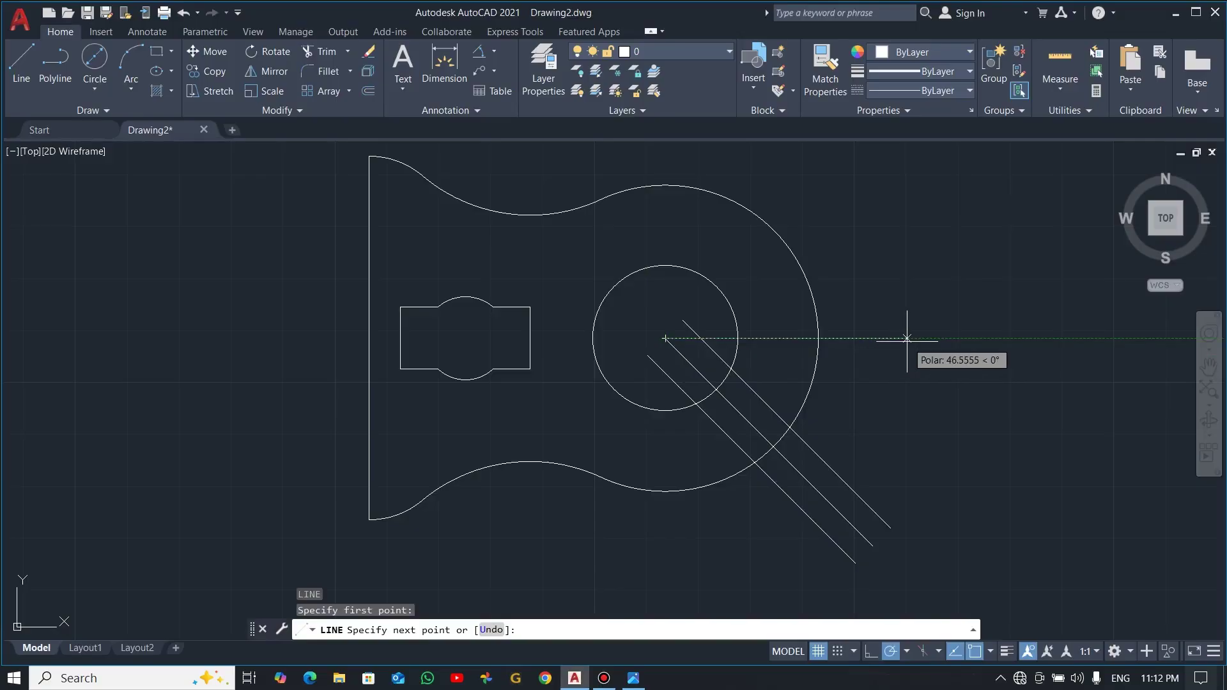
type("55")
key("Return")
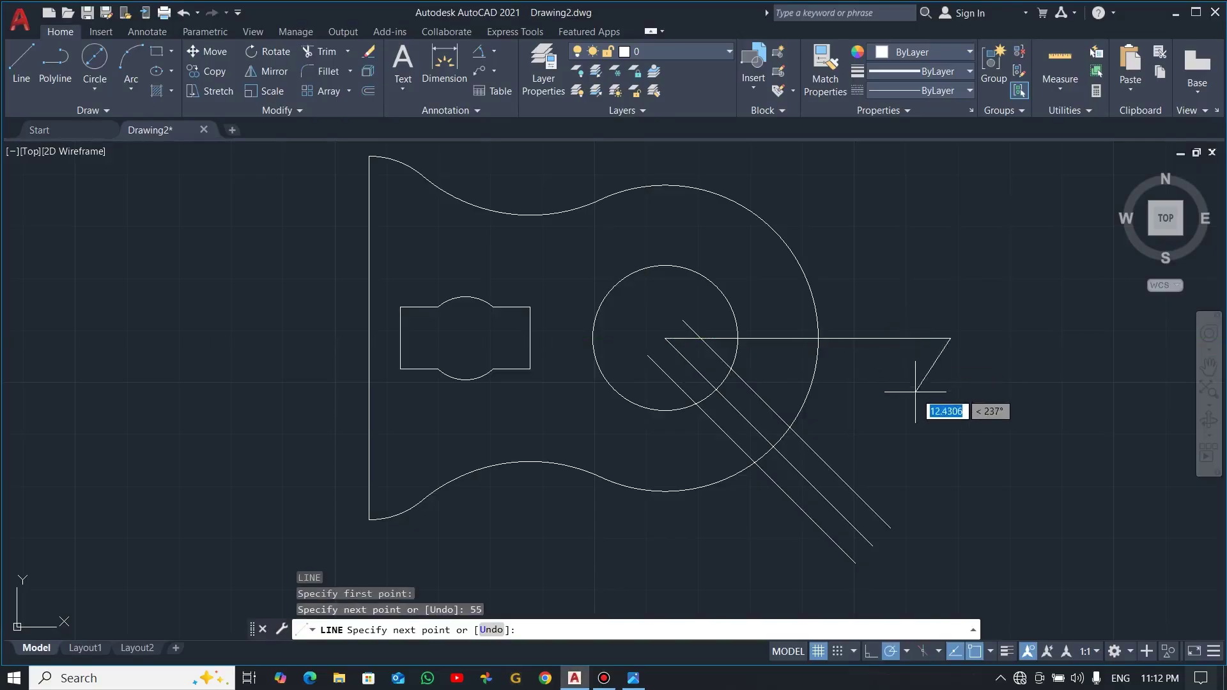
key("alt+Tab")
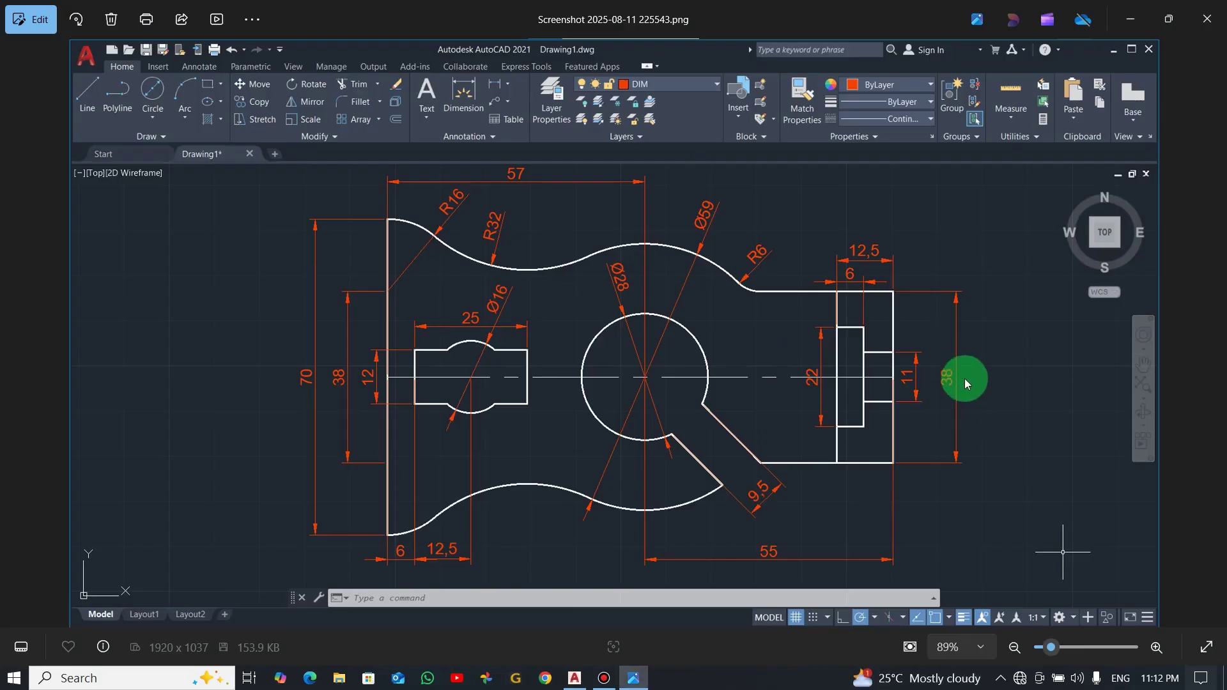
key("alt+Tab")
key("Escape")
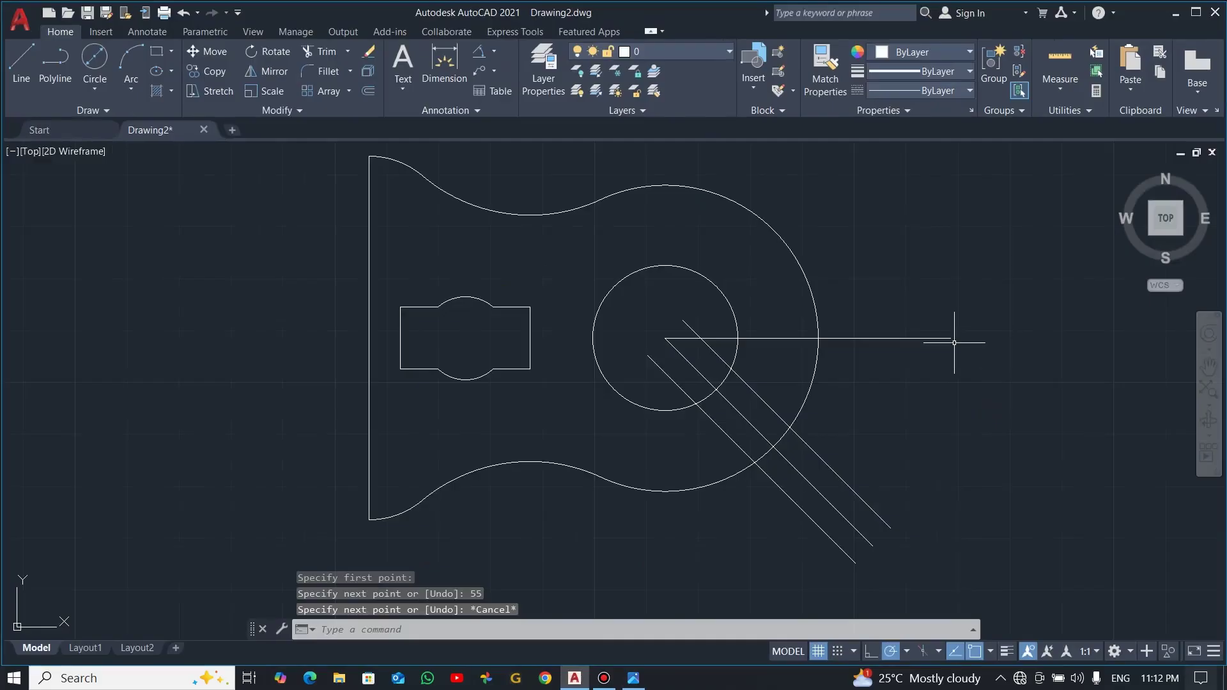
- Draw a 38-unit vertical line at the right end
type("l")
key("Return")
left_click(995, 242)
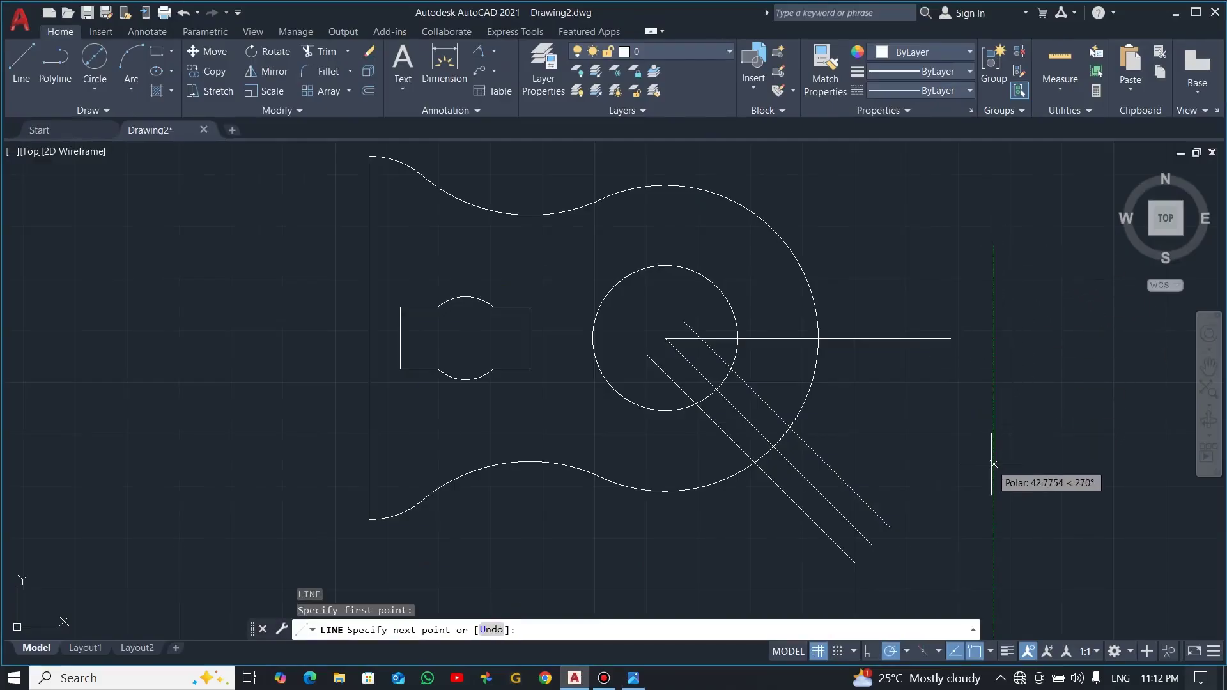
type("38")
key("Return")
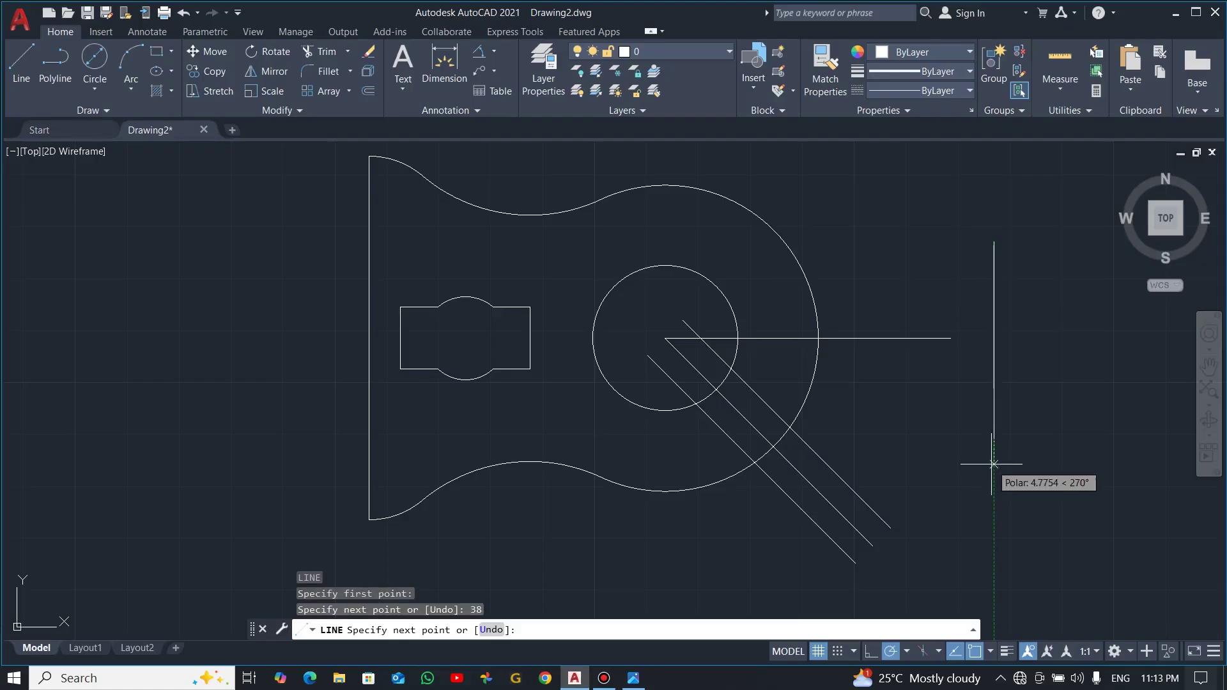
key("Escape")
- Move the 38-unit line so its midpoint sits on the horizontal centreline's end
left_click(1041, 416)
left_click(971, 394)
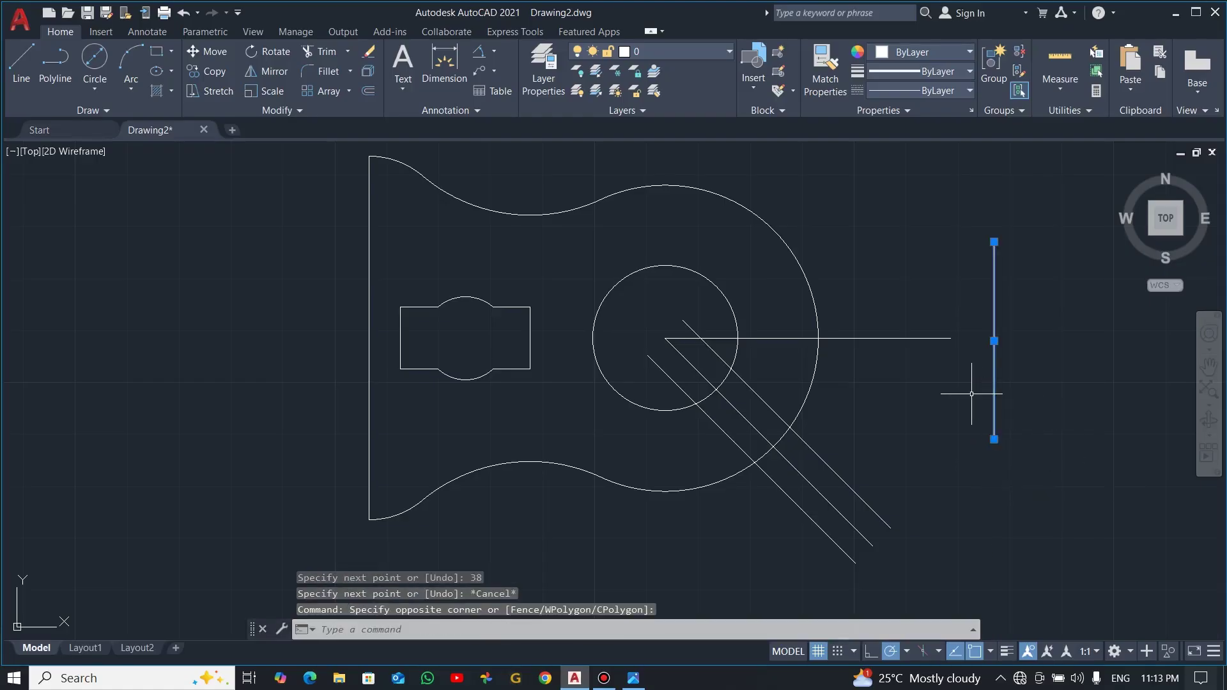
type("m")
key("Return")
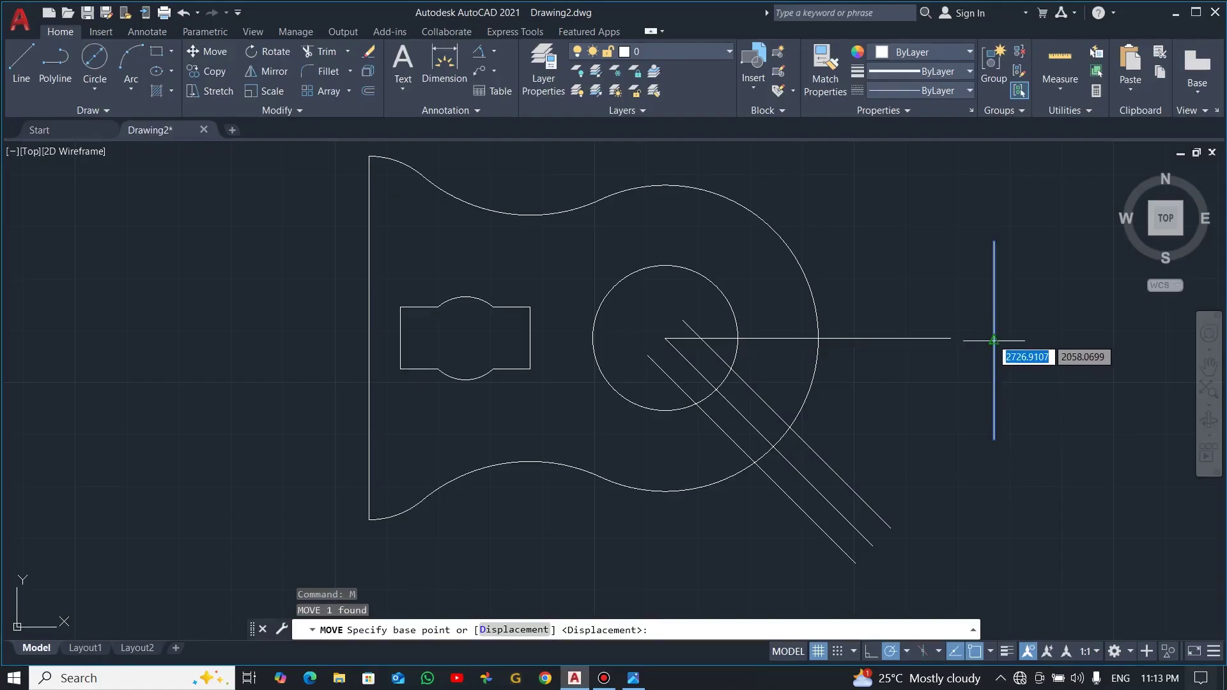
left_click(994, 340)
left_click(951, 337)
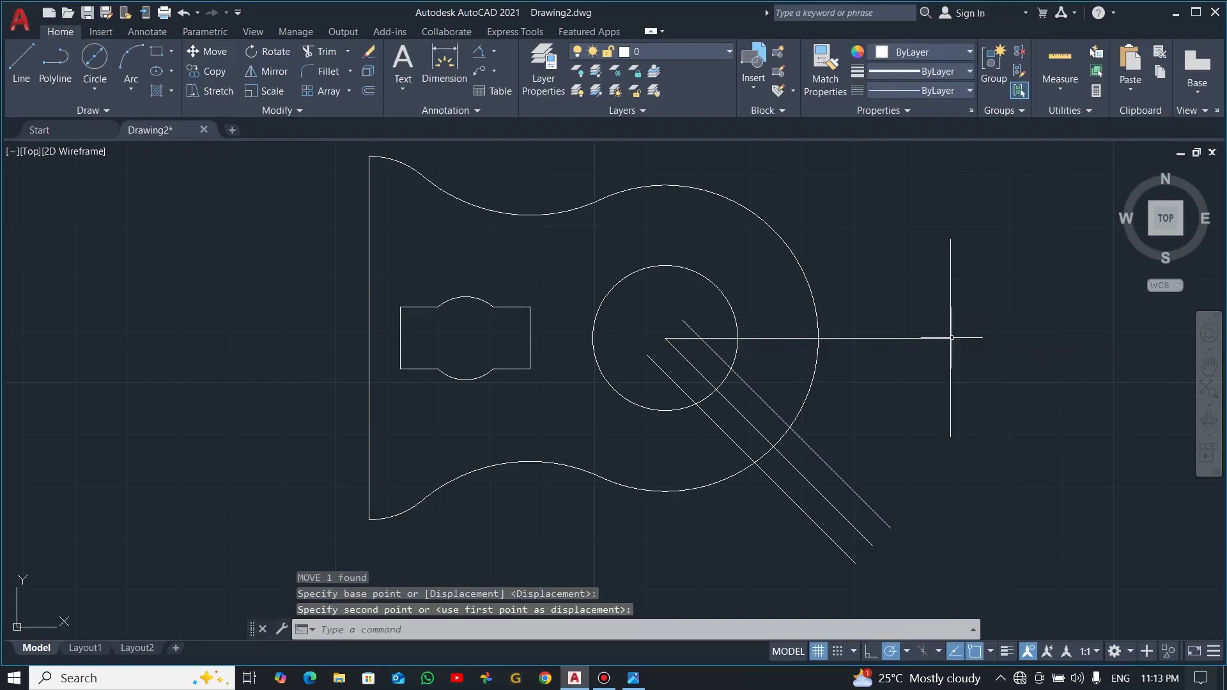
key("Escape")
key("alt+Tab")
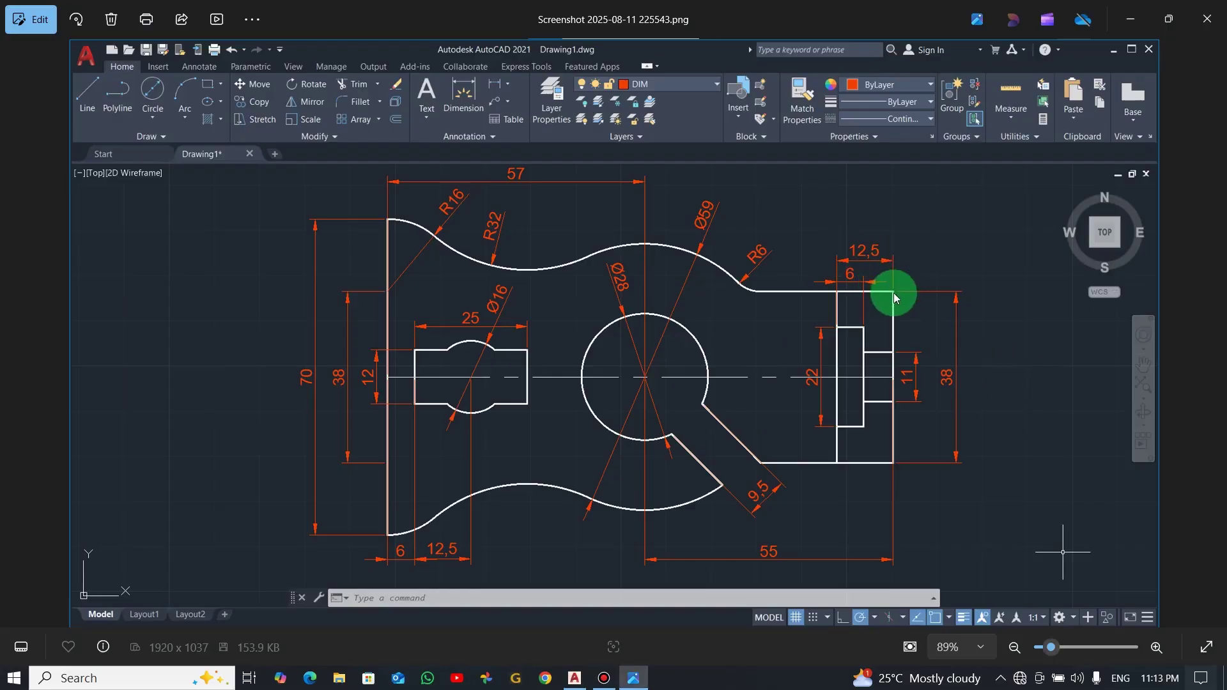
- Draw a 12.5-long top edge leftward and the rectangle's left side down
key("alt+Tab")
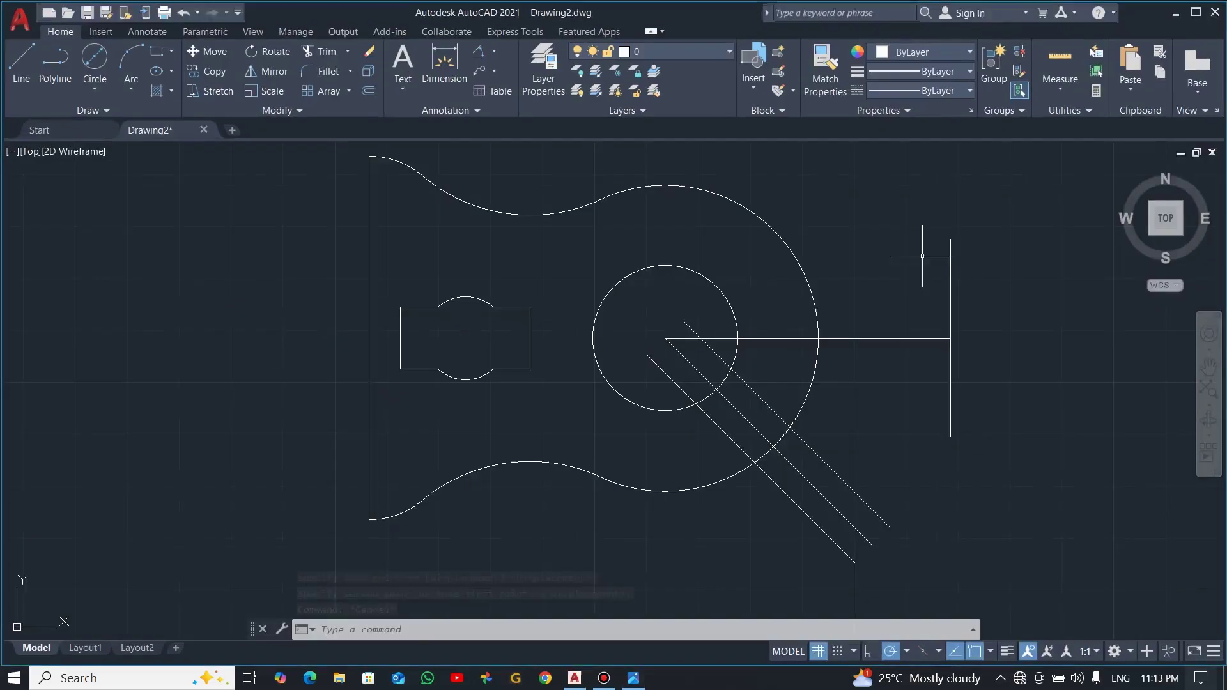
type("l")
key("Return")
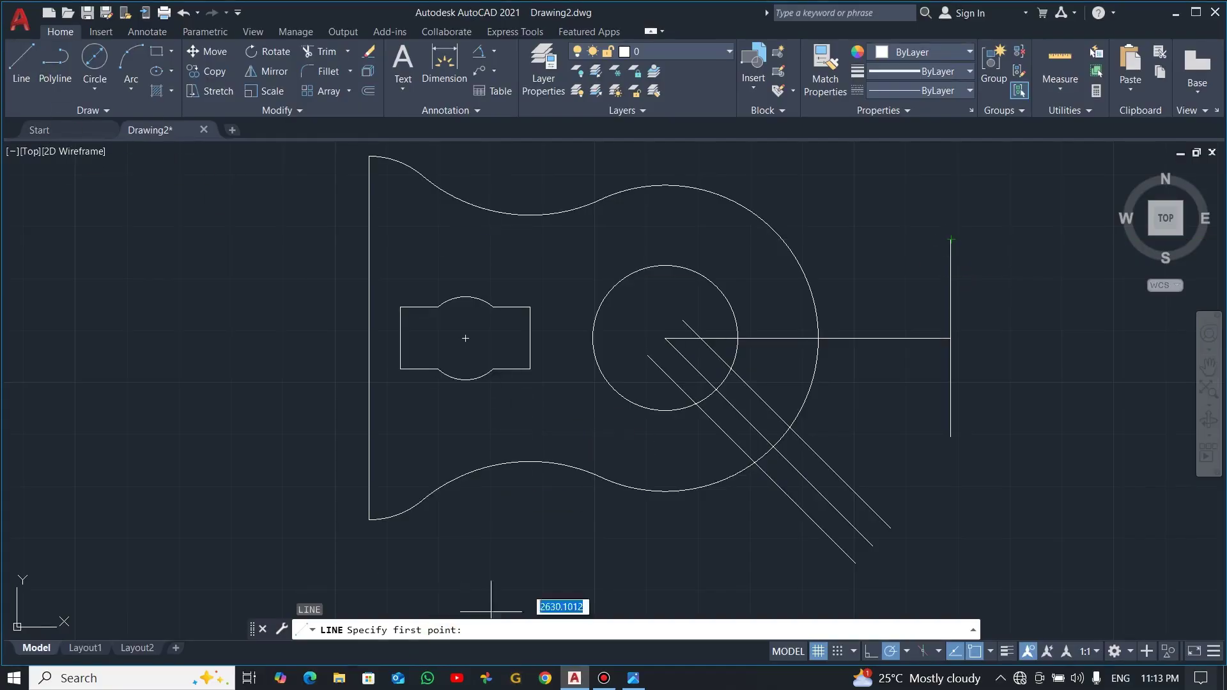
left_click(951, 239)
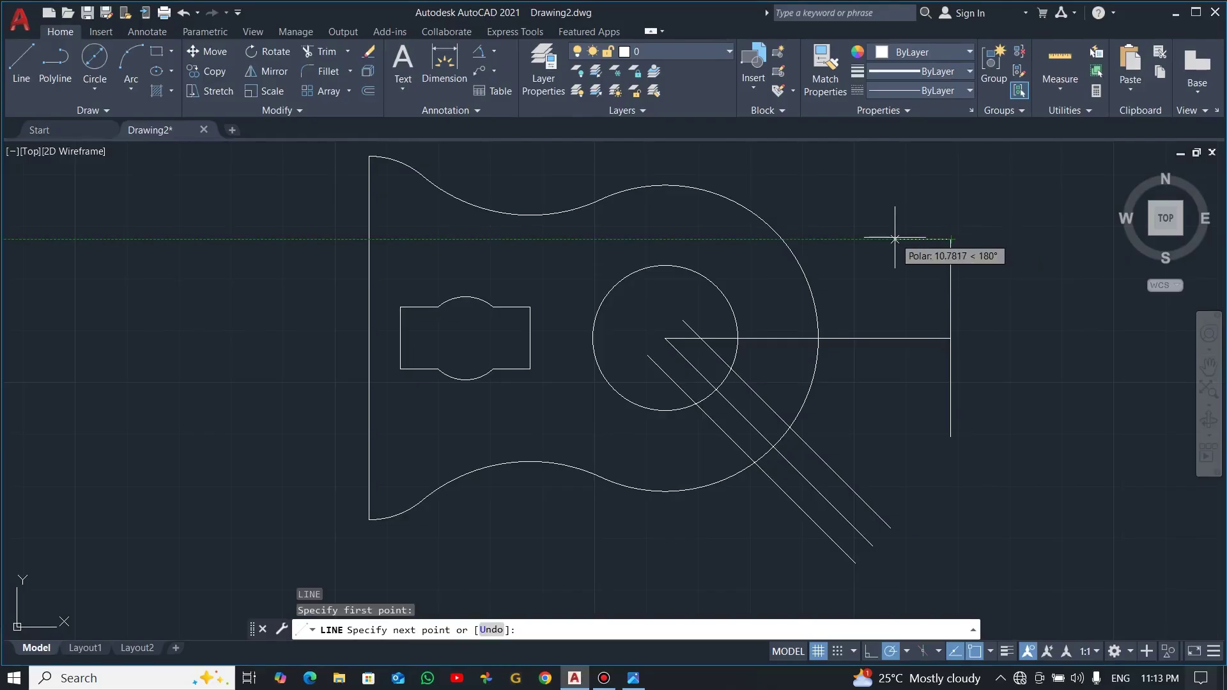
type("12.")
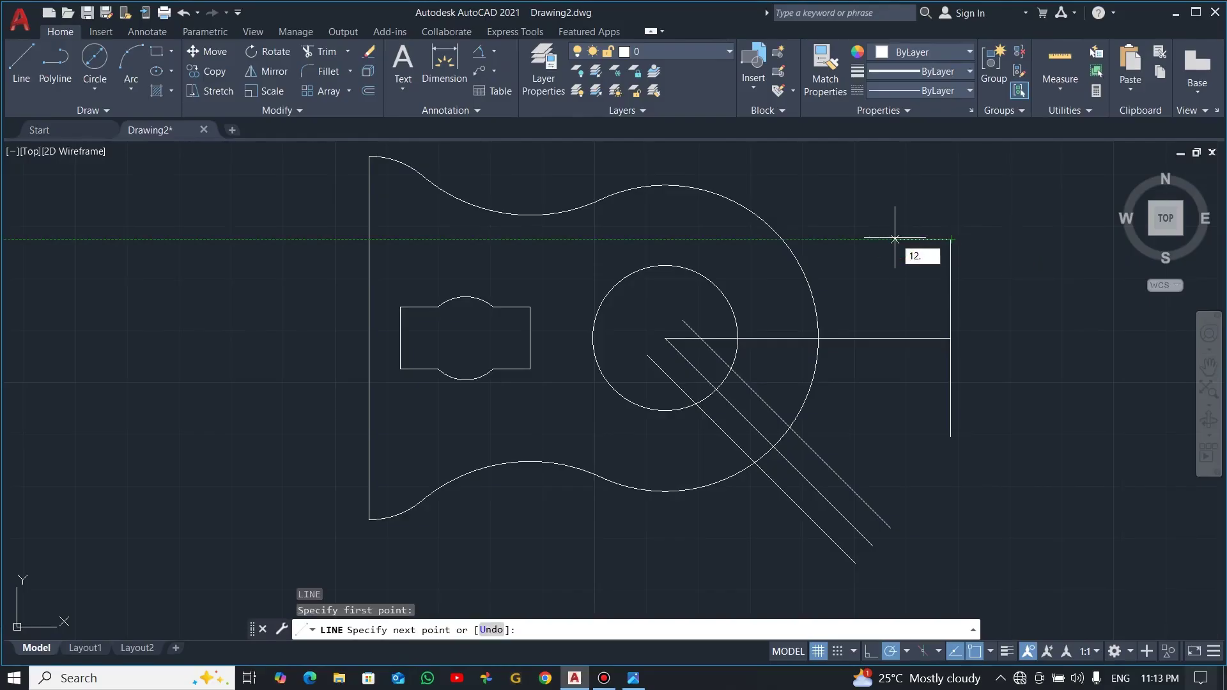
type("5")
key("Return")
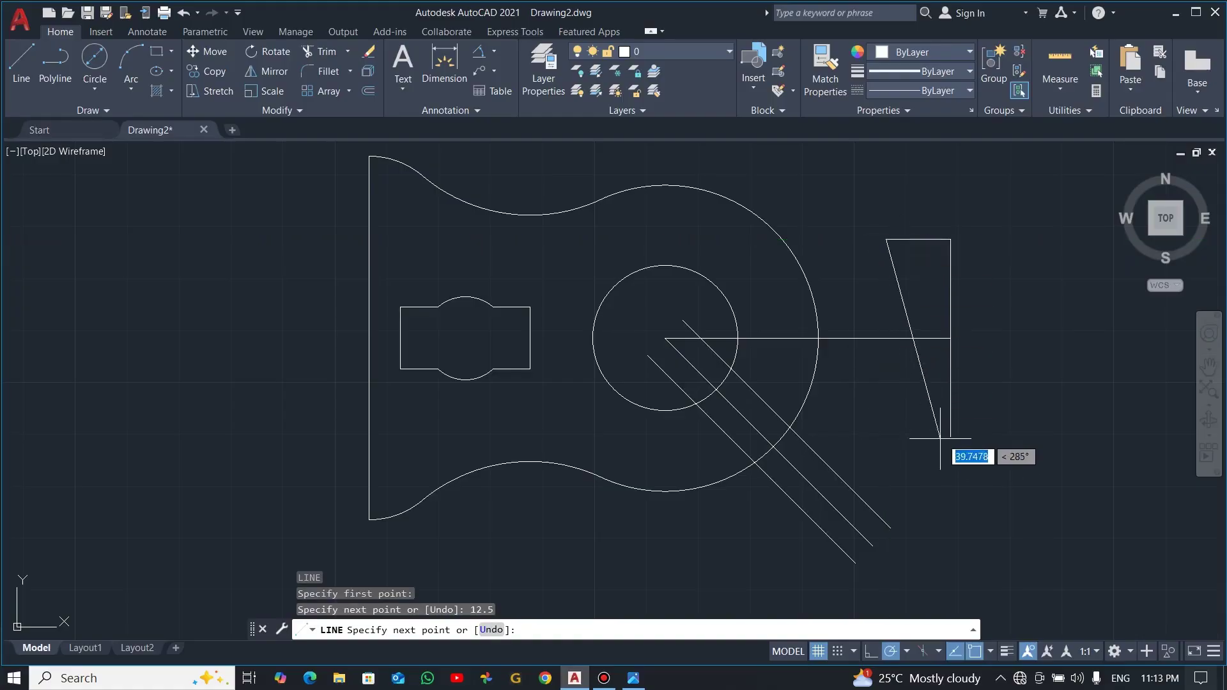
left_click(886, 436)
key("Escape")
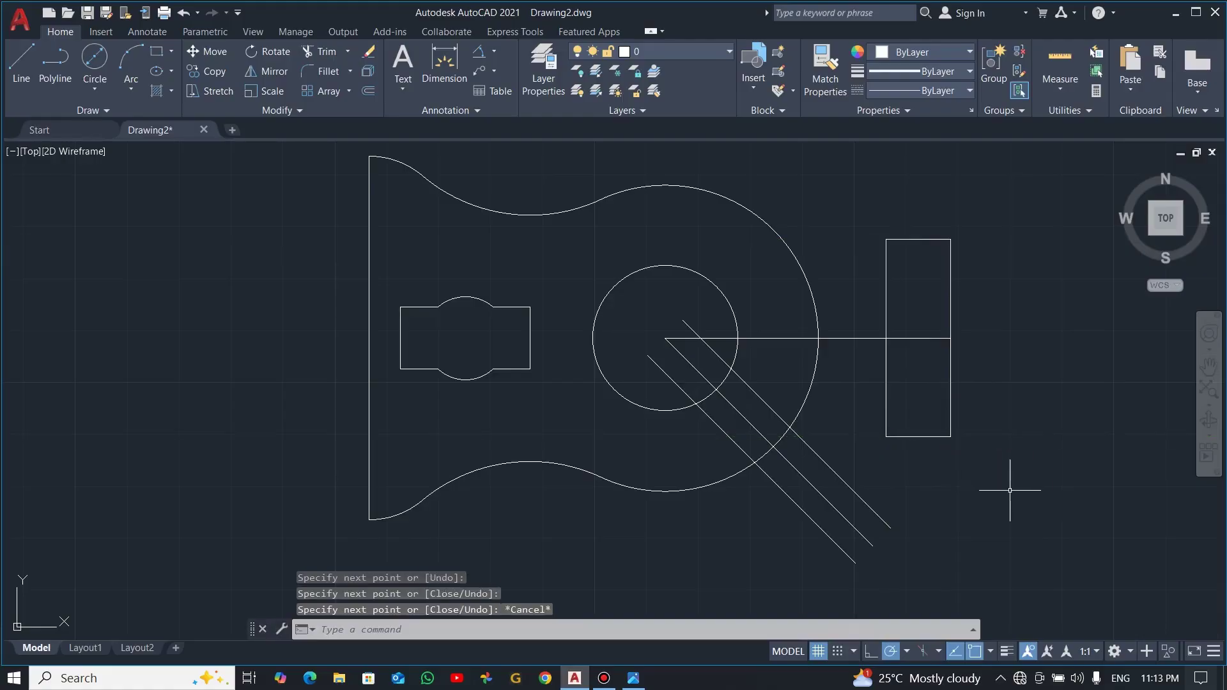
- Recheck the reference and select the rectangle's left edge
key("alt+Tab")
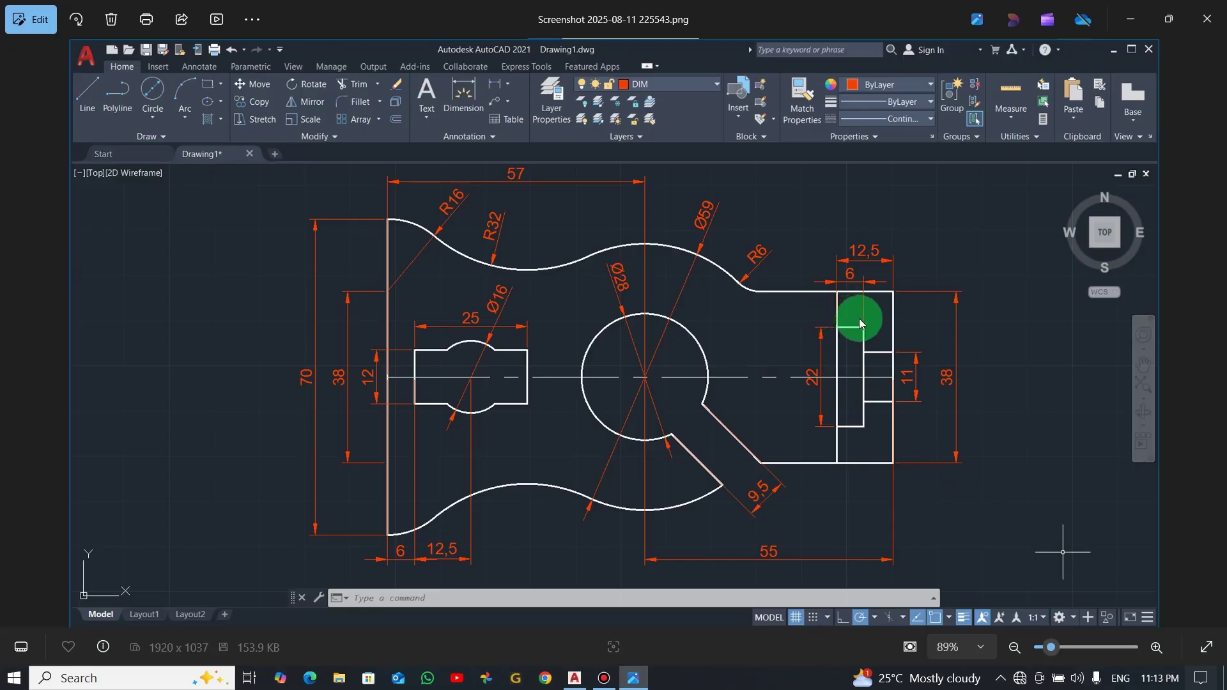
key("alt+Tab")
left_click(886, 319)
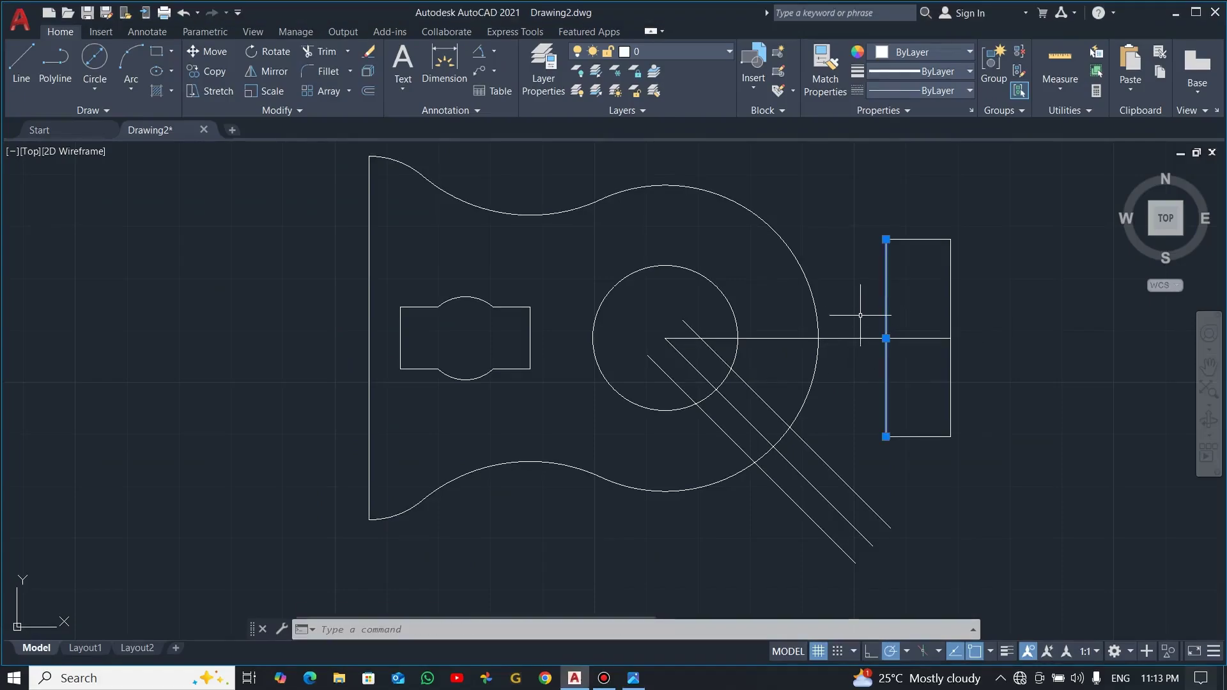
left_click(857, 317)
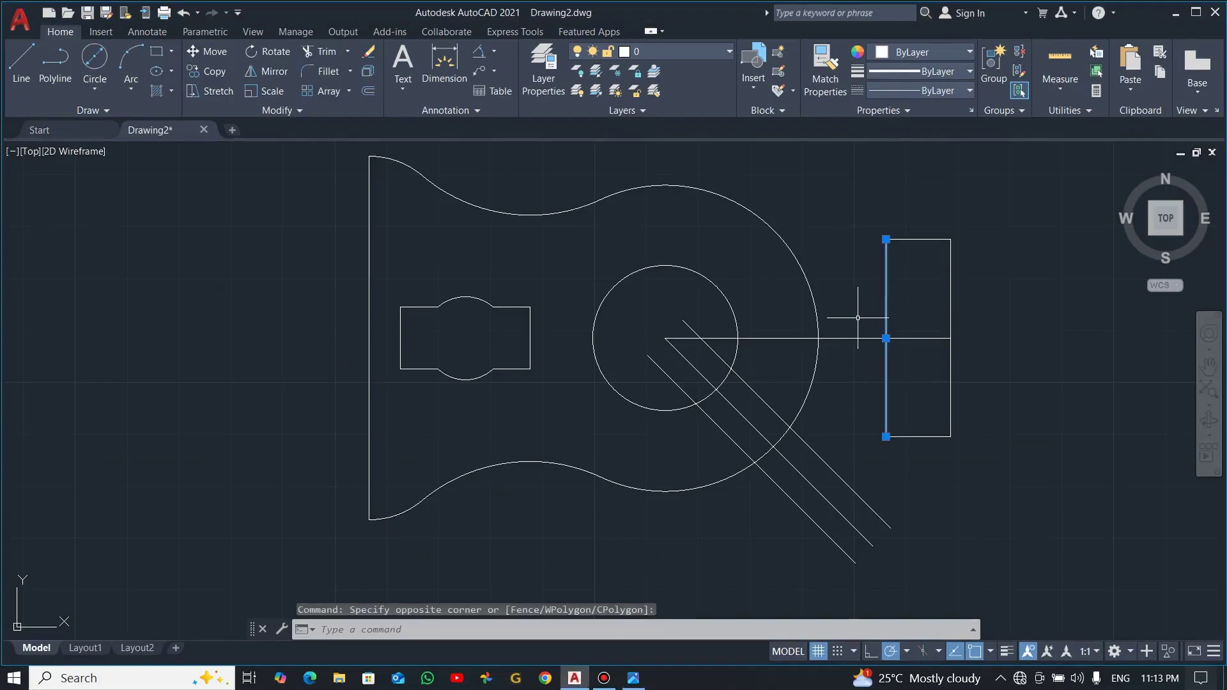
left_click(369, 91)
- Offset the rectangle's left edge 6 units inward
type("6")
key("Return")
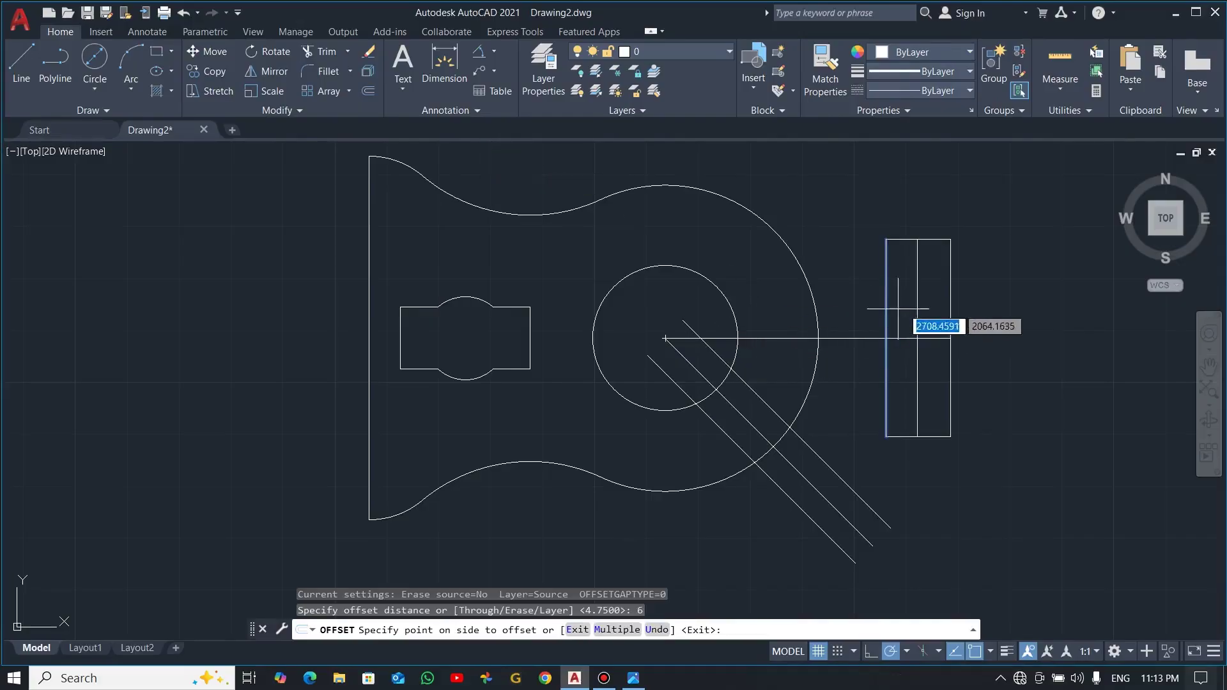
left_click(940, 301)
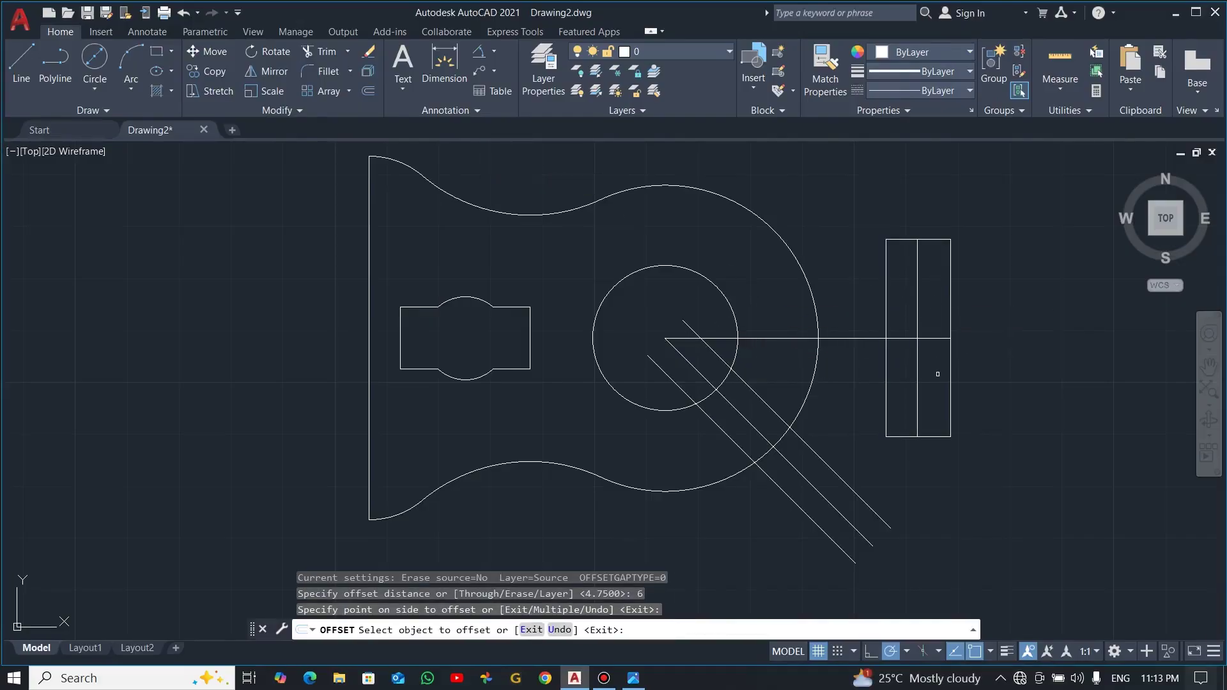
key("Escape")
key("alt+Tab")
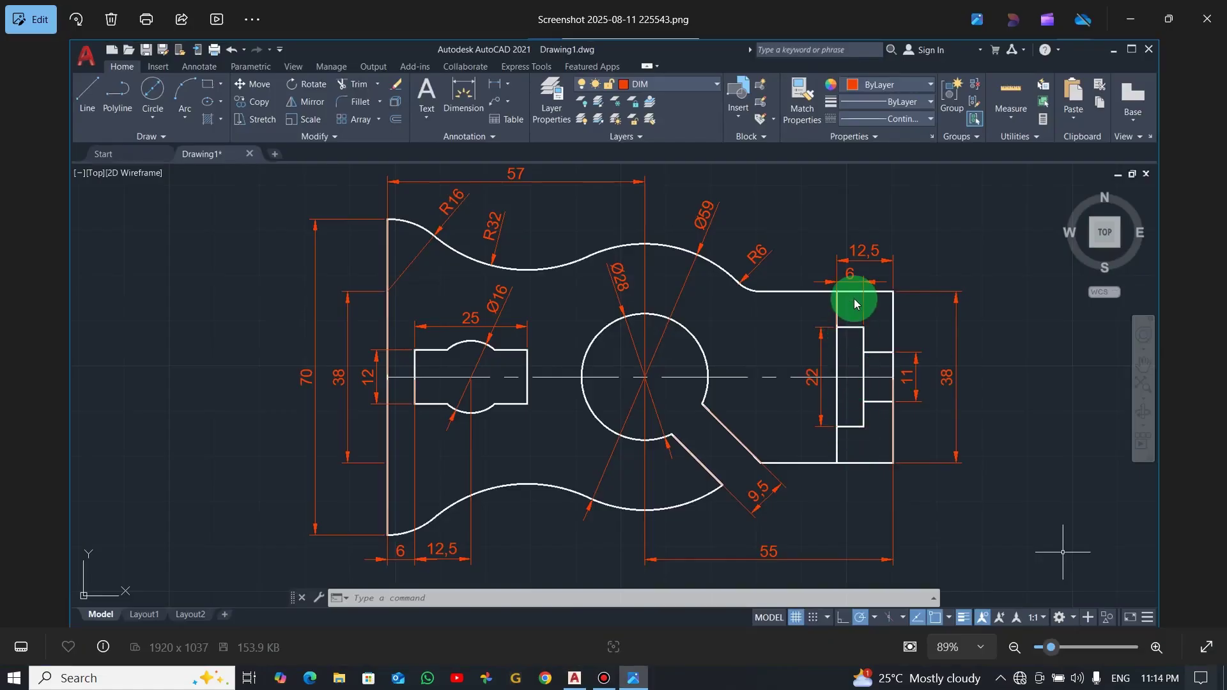
key("alt+Tab")
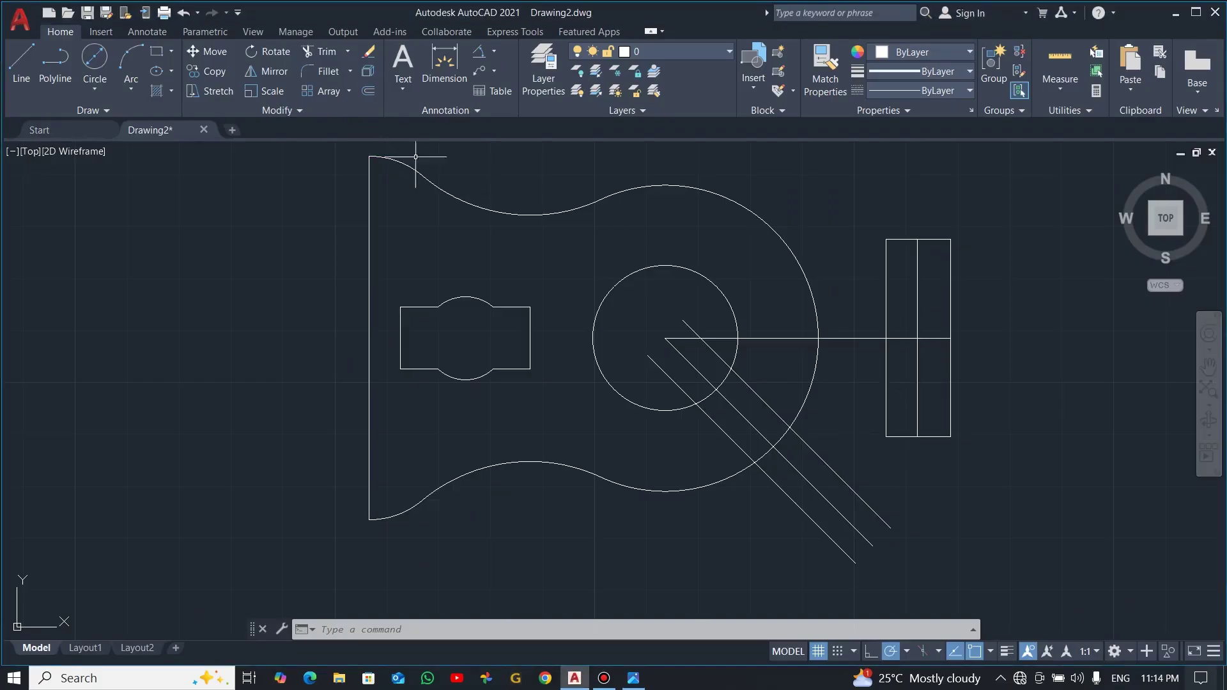
- Offset the horizontal centreline 11 units above and below
left_click(369, 94)
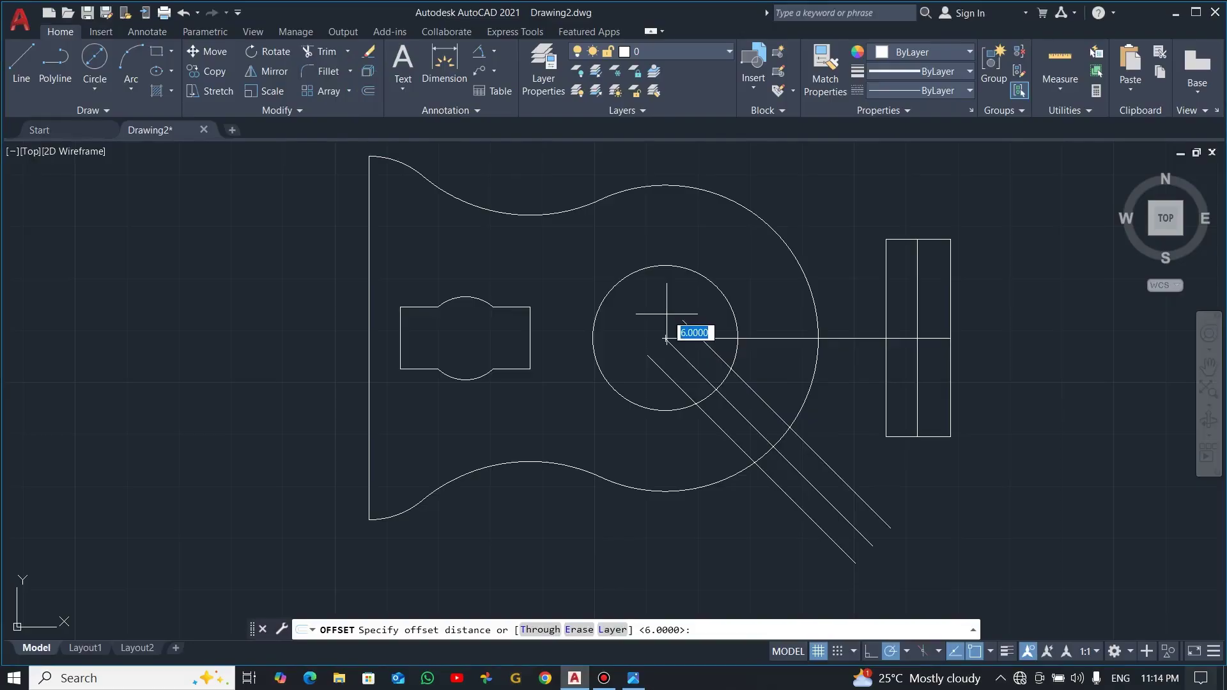
type("11")
key("Return")
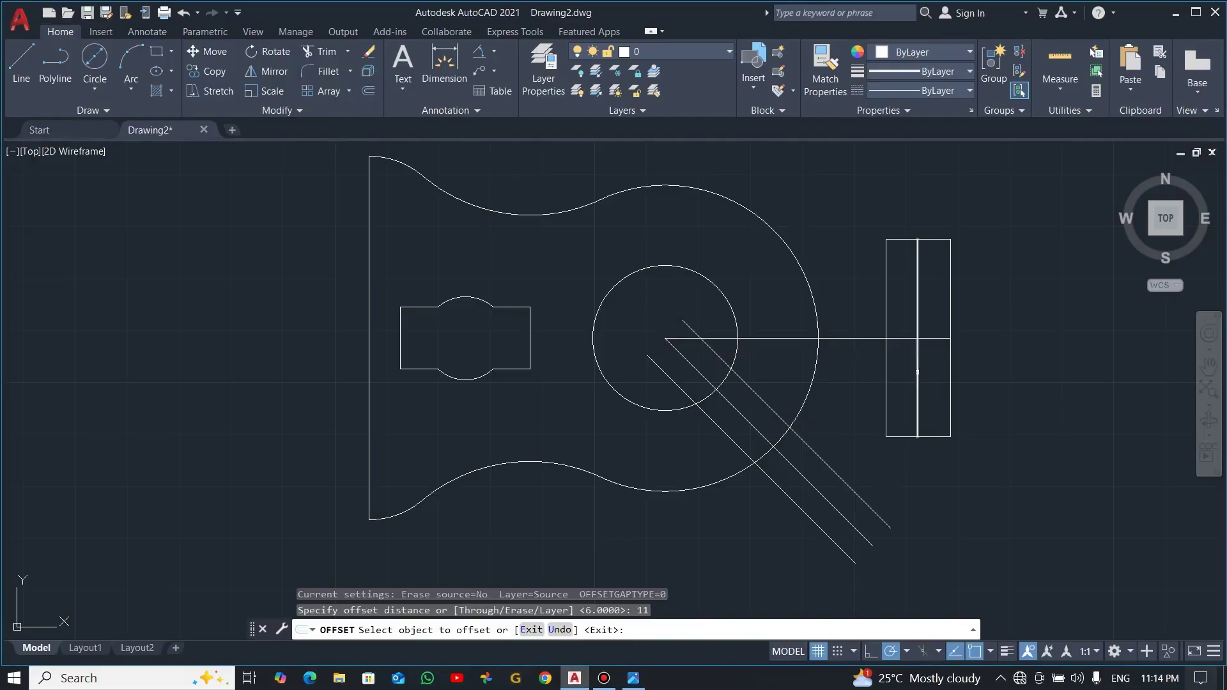
left_click(902, 339)
left_click(905, 319)
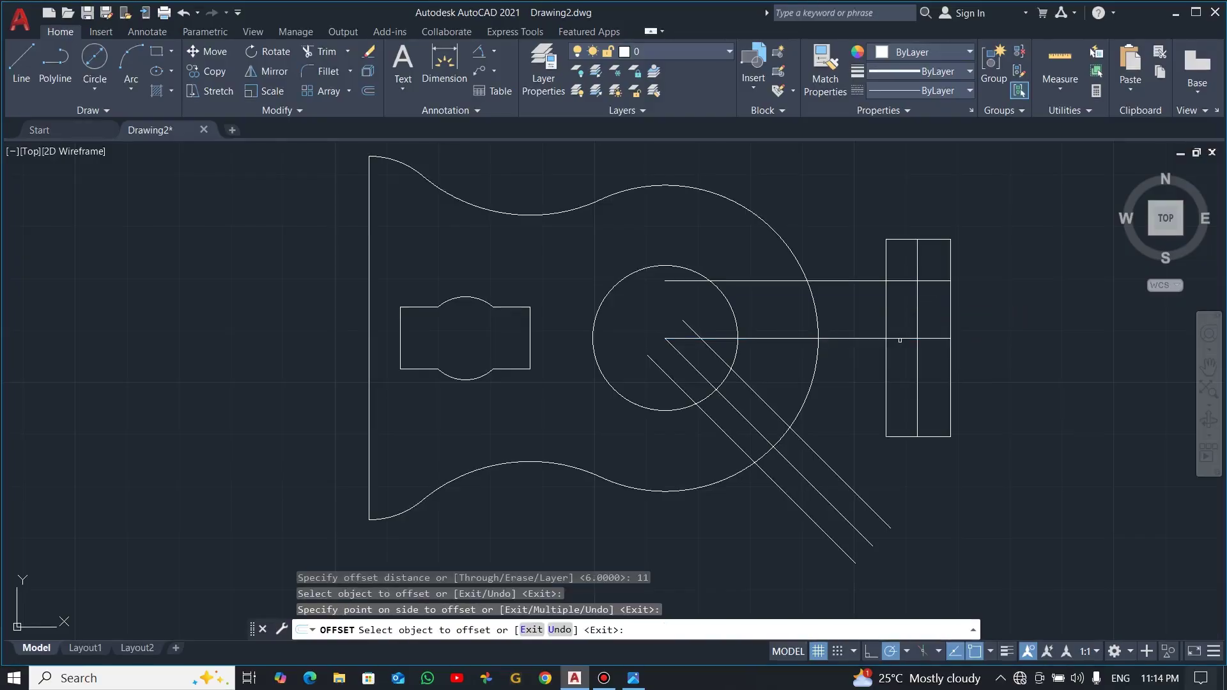
left_click(902, 338)
left_click(898, 396)
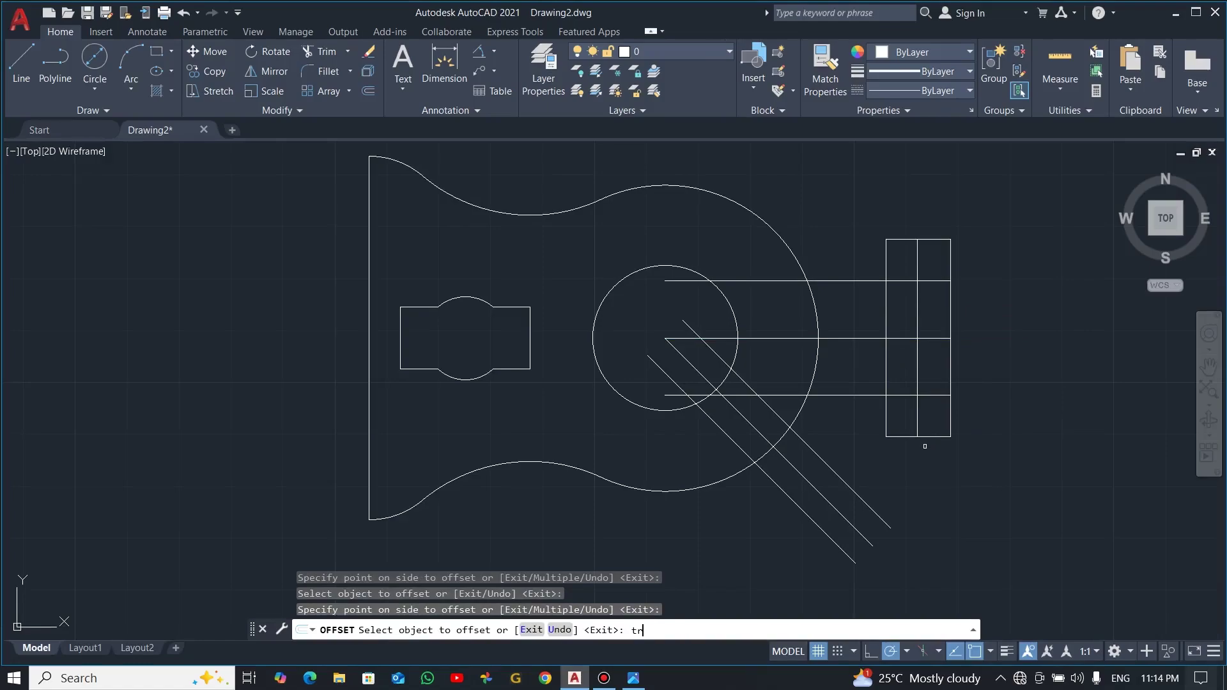
key("Return")
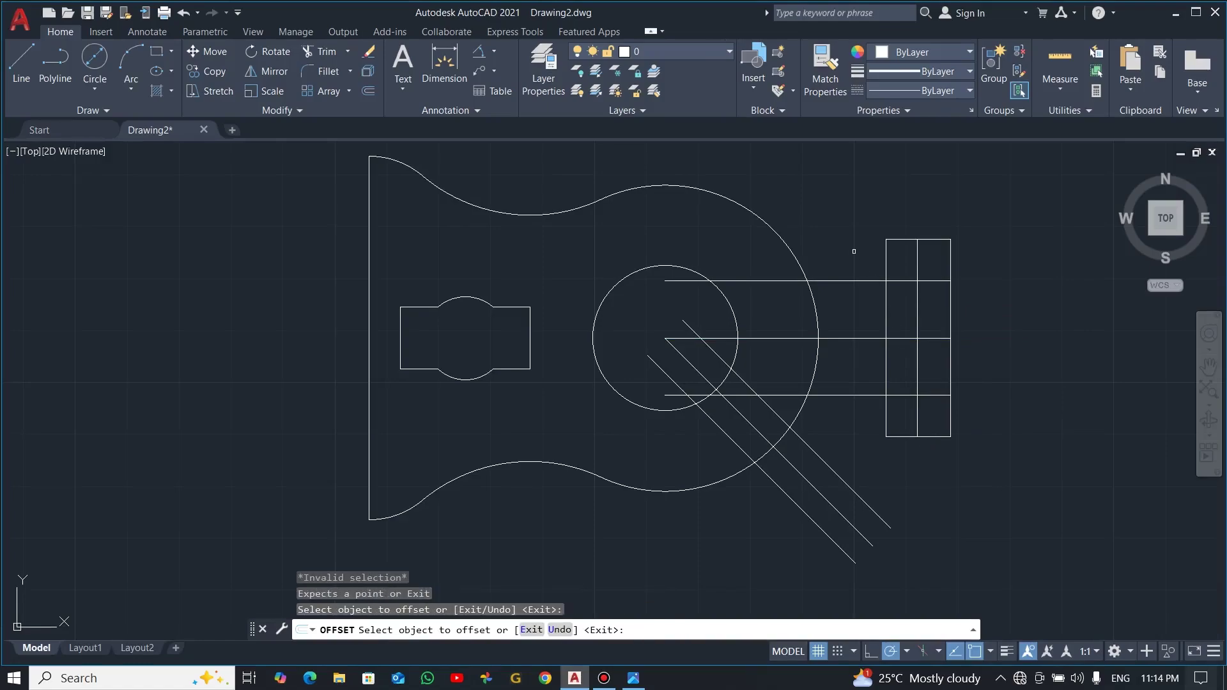
key("Escape")
key("Escape")
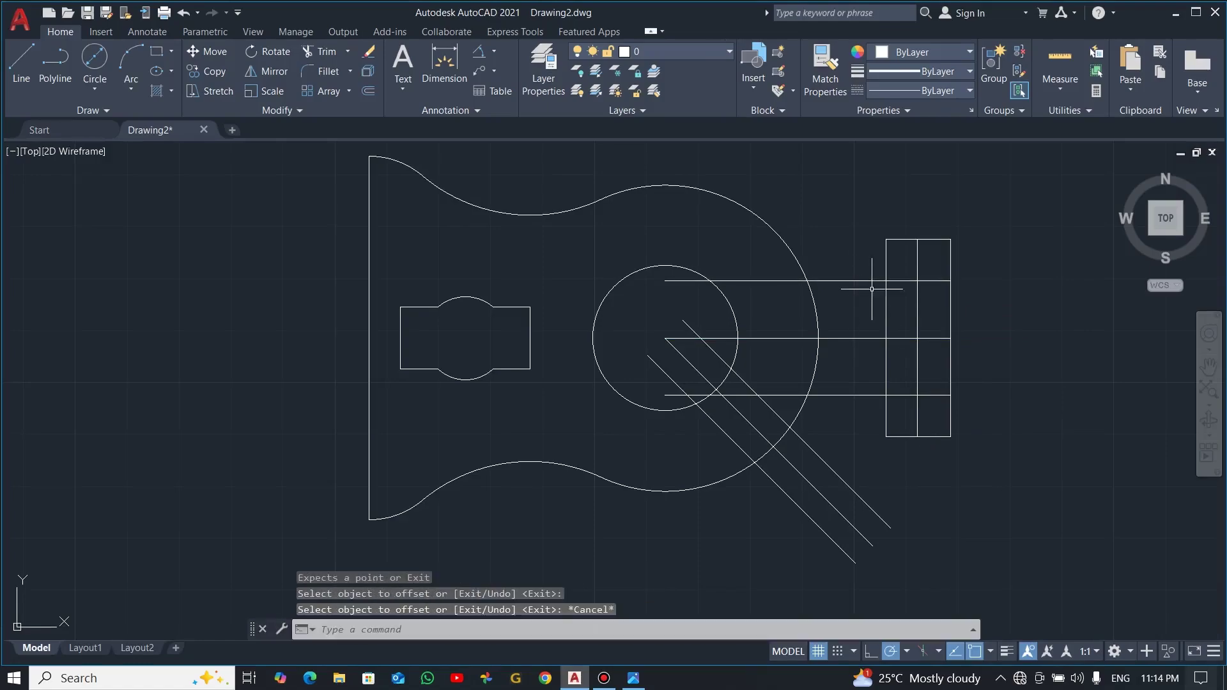
- Trim the 11-unit copies between circle and rectangle and delete the leftover pieces
type("tr")
key("Return")
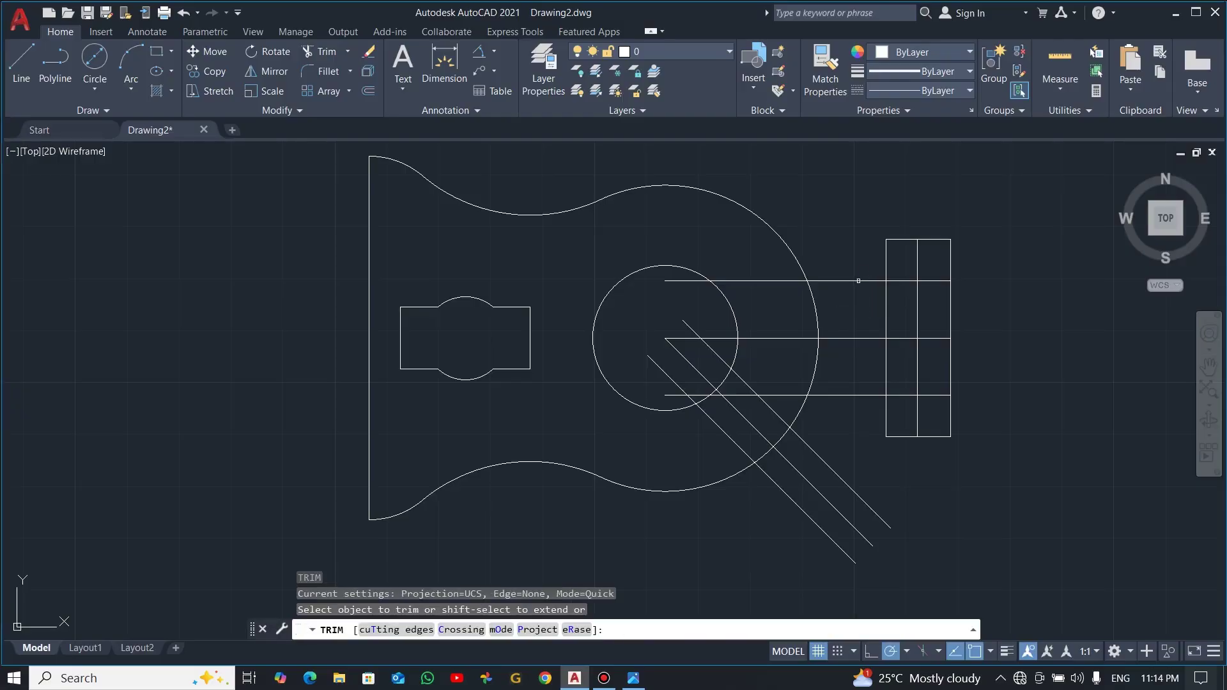
left_click(859, 281)
left_click(855, 396)
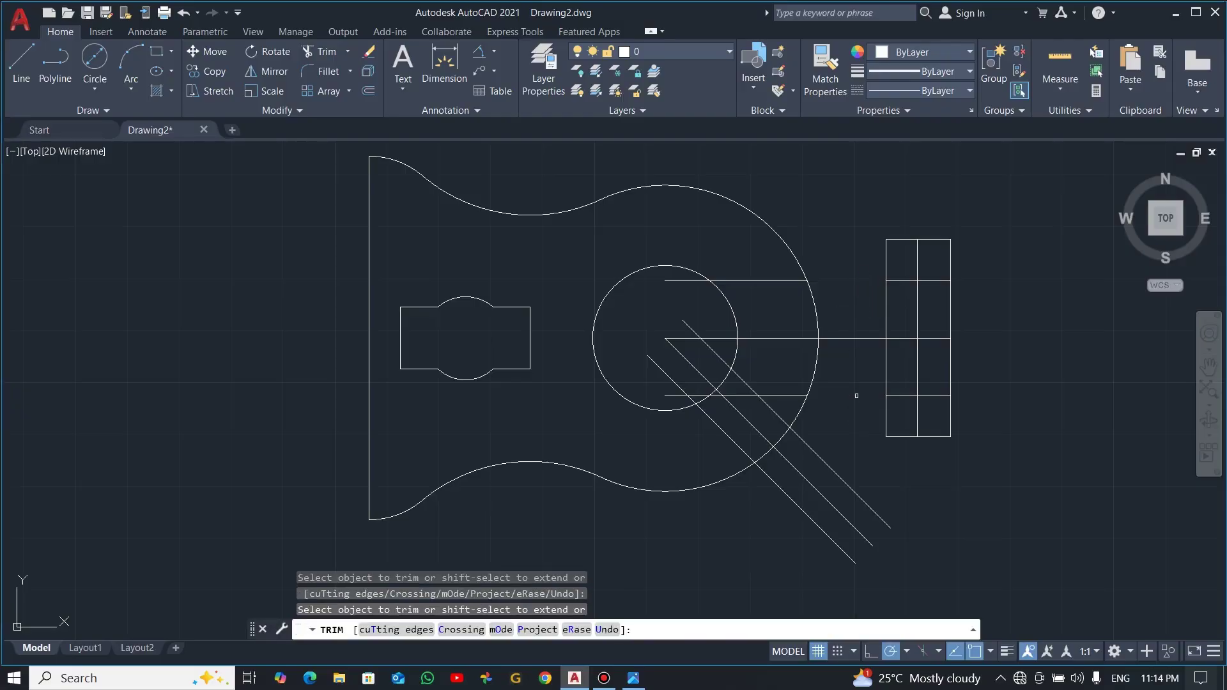
key("Escape")
key("Escape")
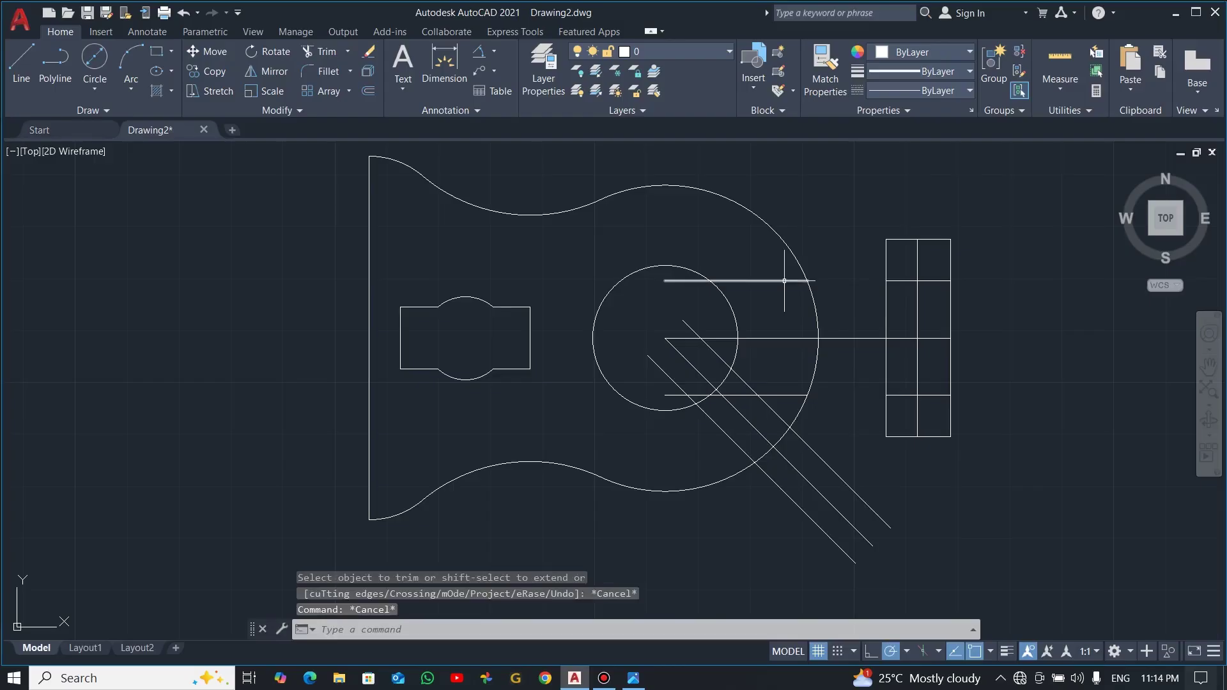
left_click(792, 281)
left_click(793, 385)
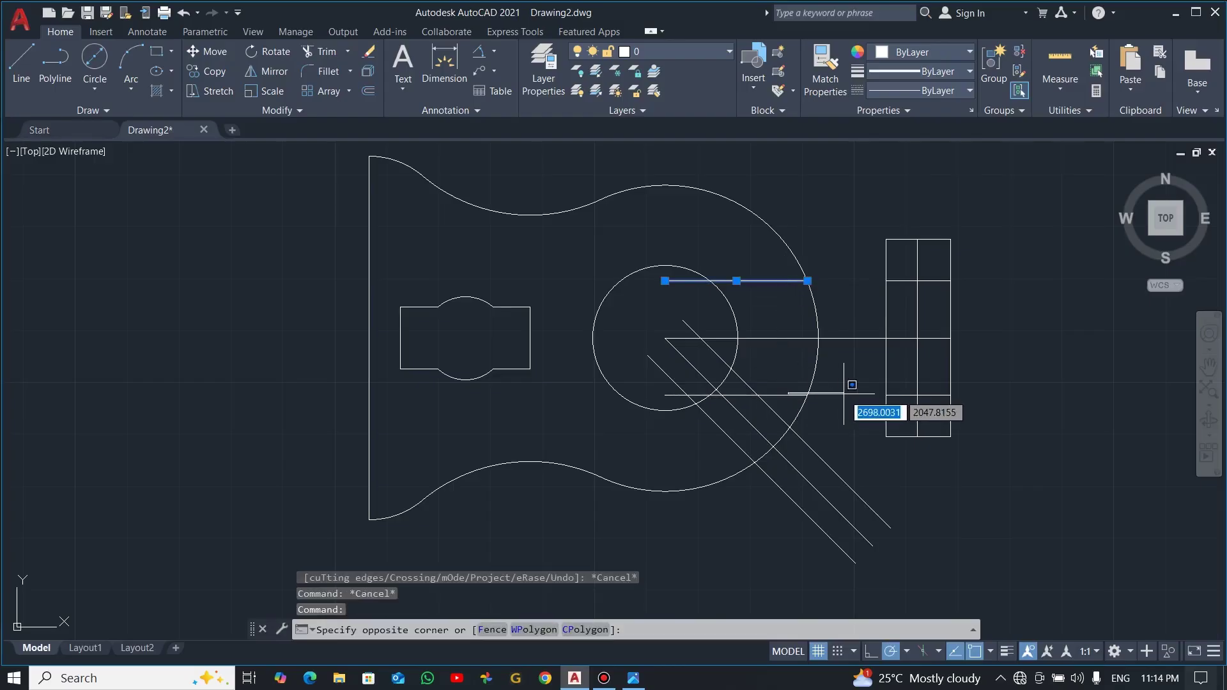
left_click(786, 399)
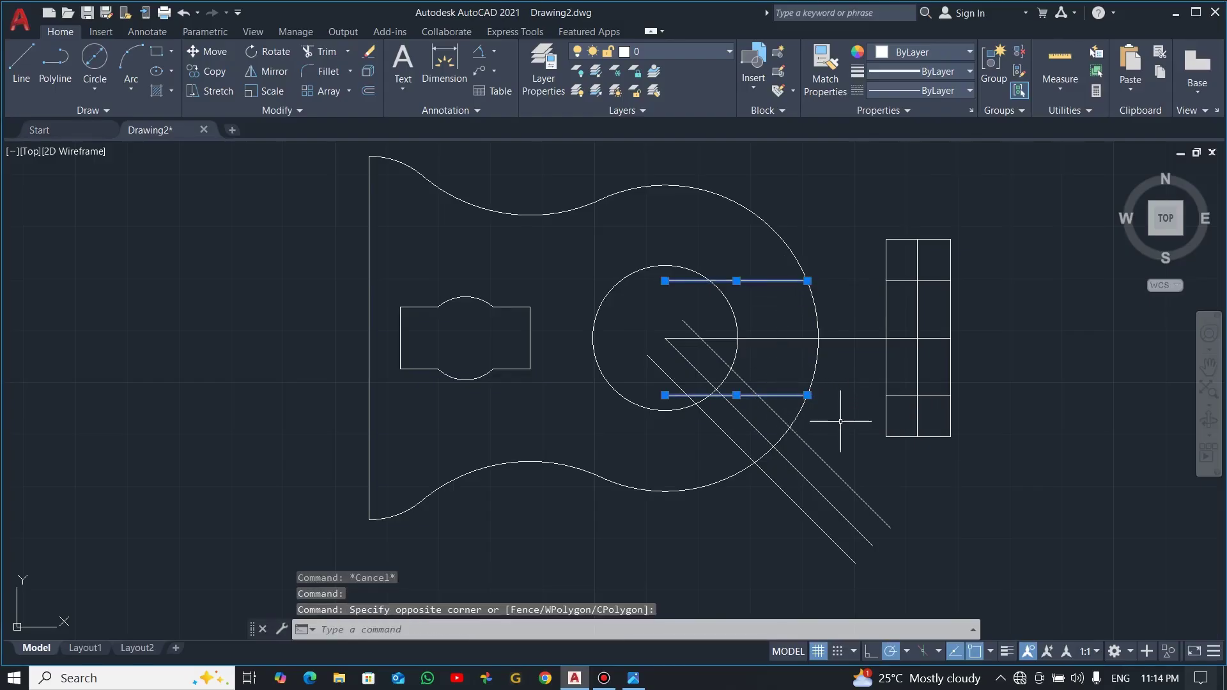
key("Delete")
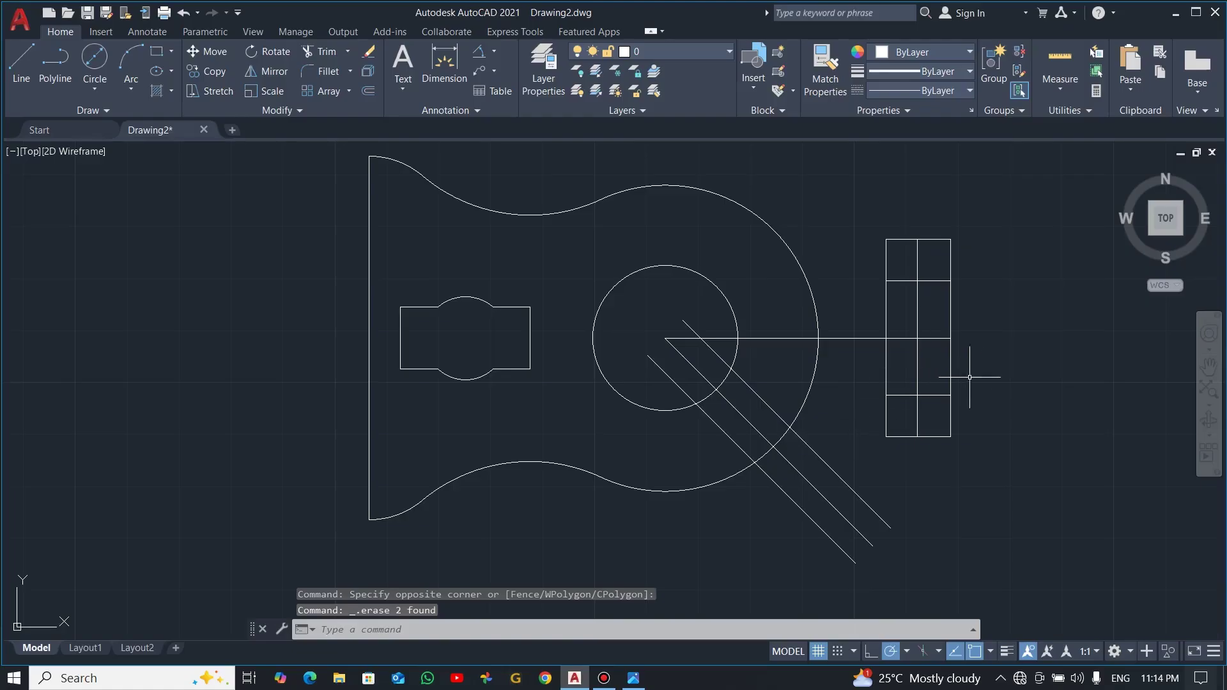
key("alt+Tab")
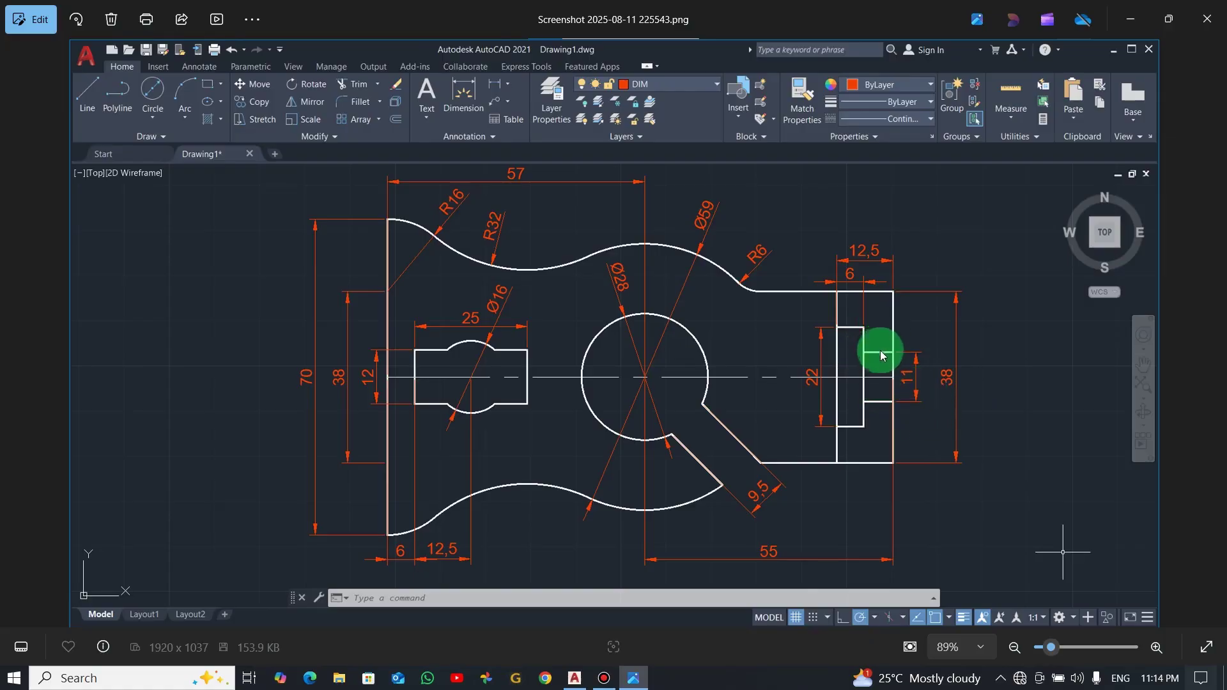
- Offset the centre line 5.5 units above and below
key("alt+Tab")
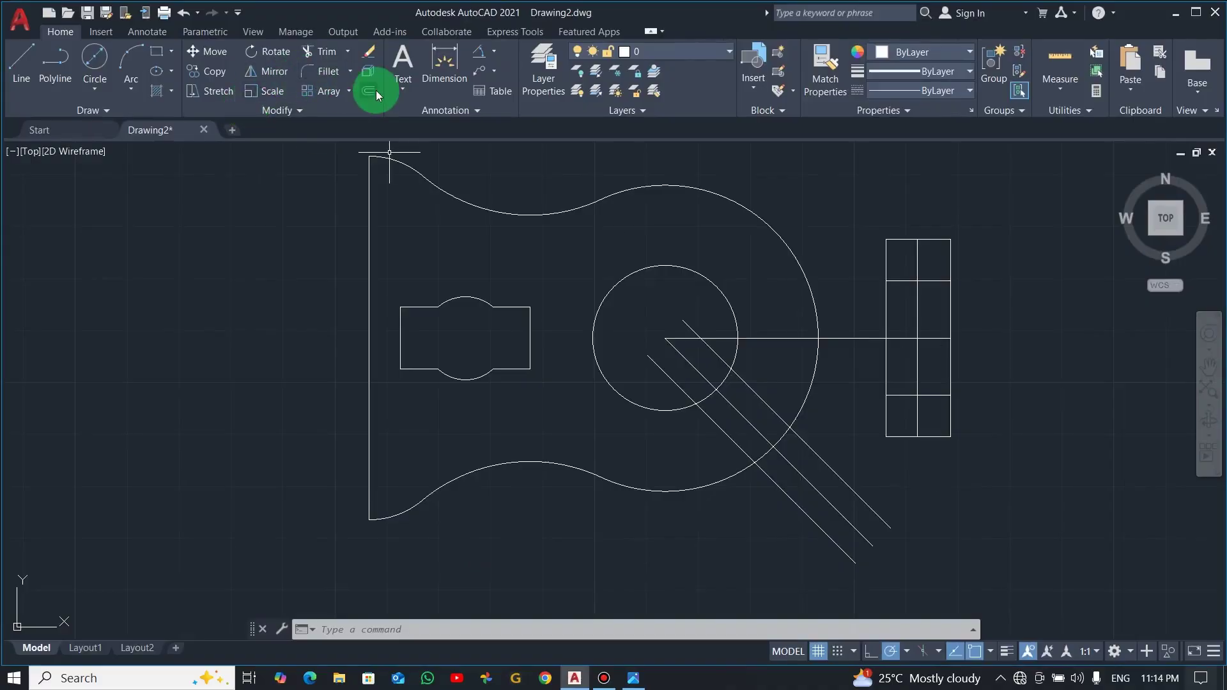
left_click(369, 91)
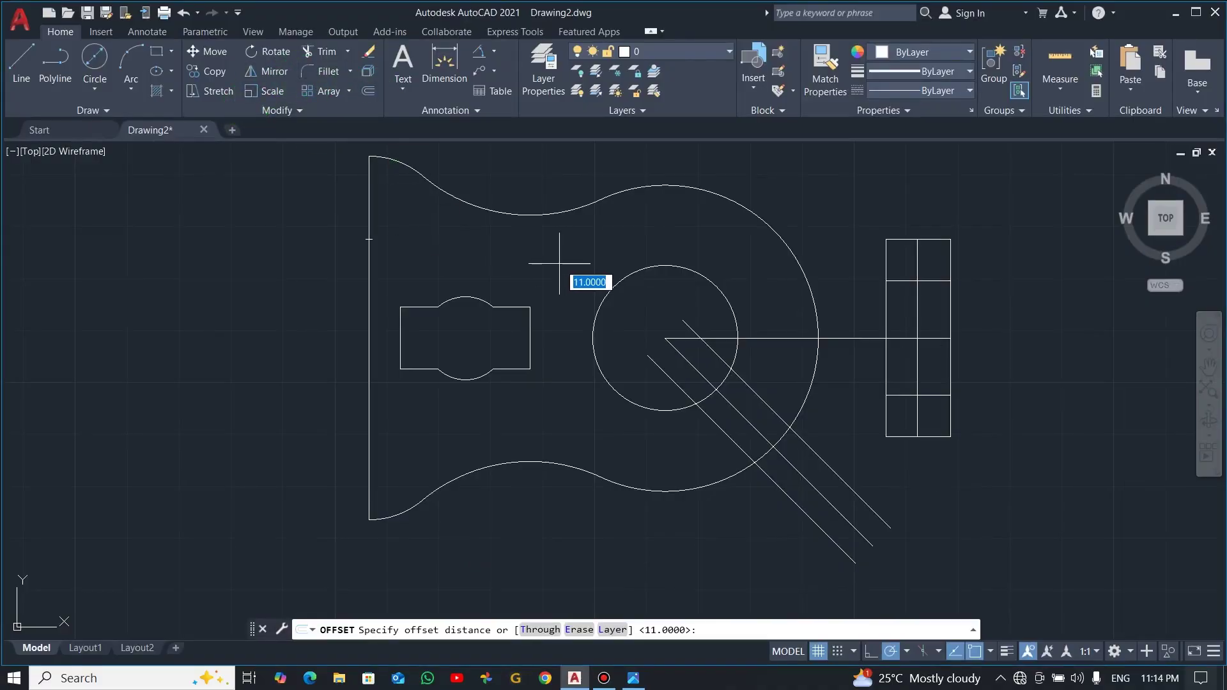
type("5.5")
key("Return")
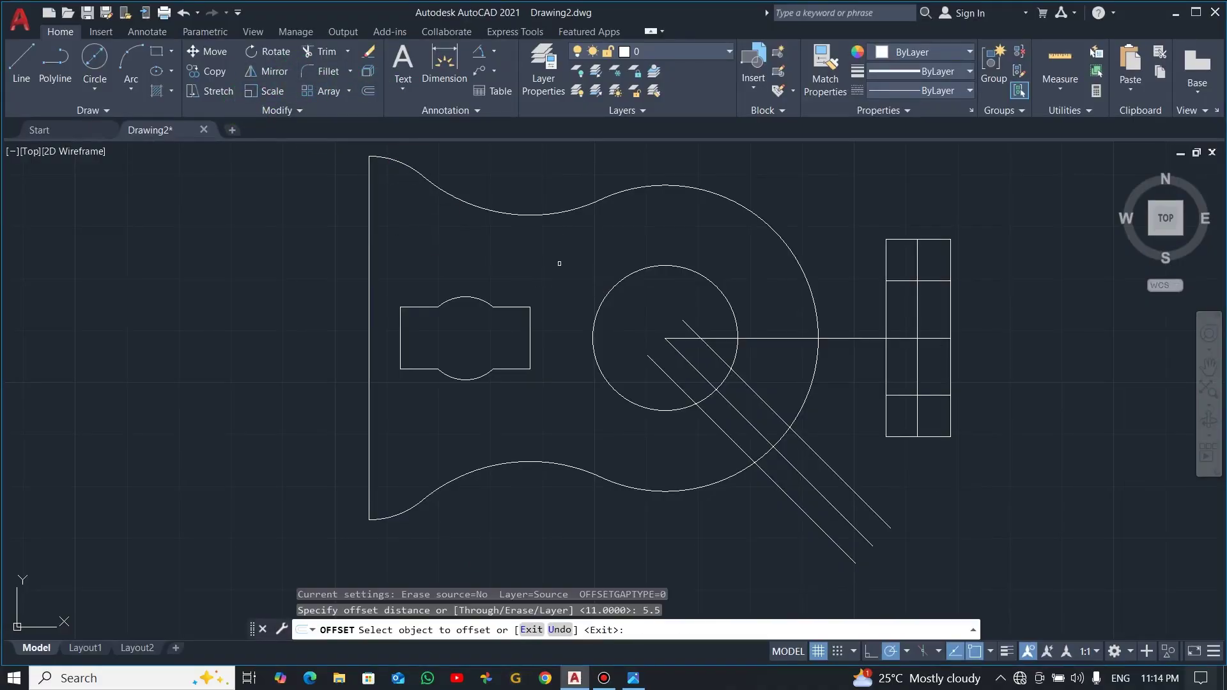
left_click(950, 339)
left_click(940, 323)
left_click(943, 339)
left_click(941, 371)
key("Escape")
- Trim the upper 5.5 copy inside the block and delete both long offset lines
type("tr")
key("Return")
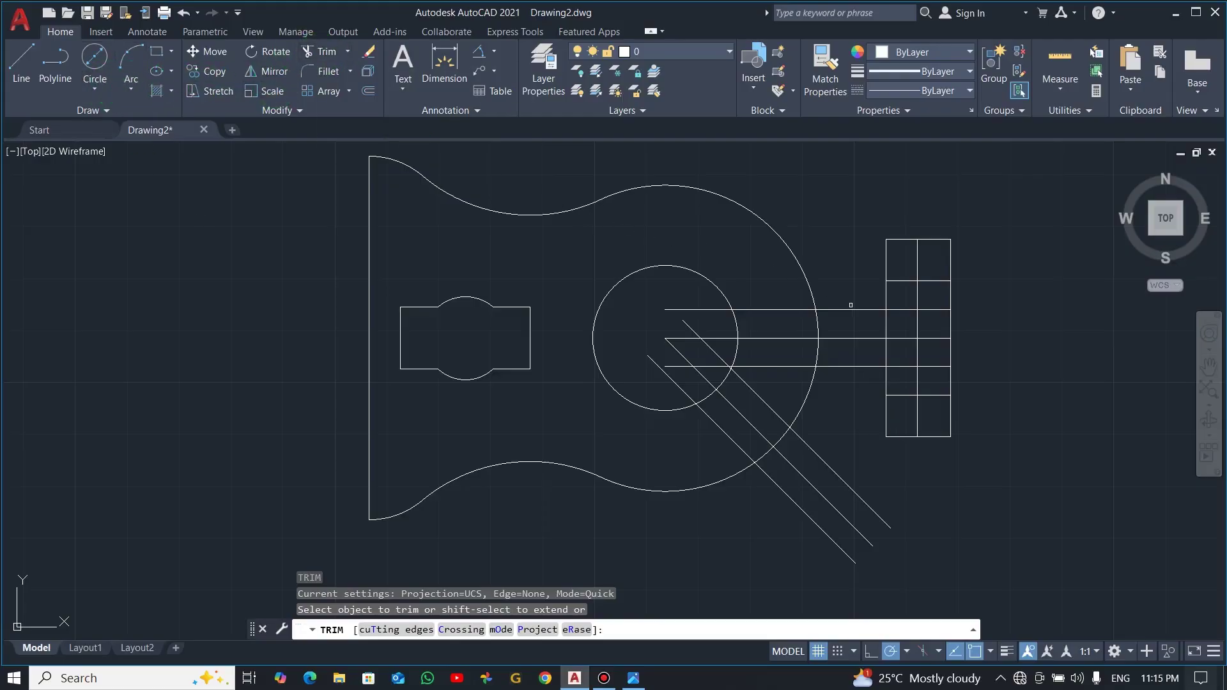
left_click(897, 310)
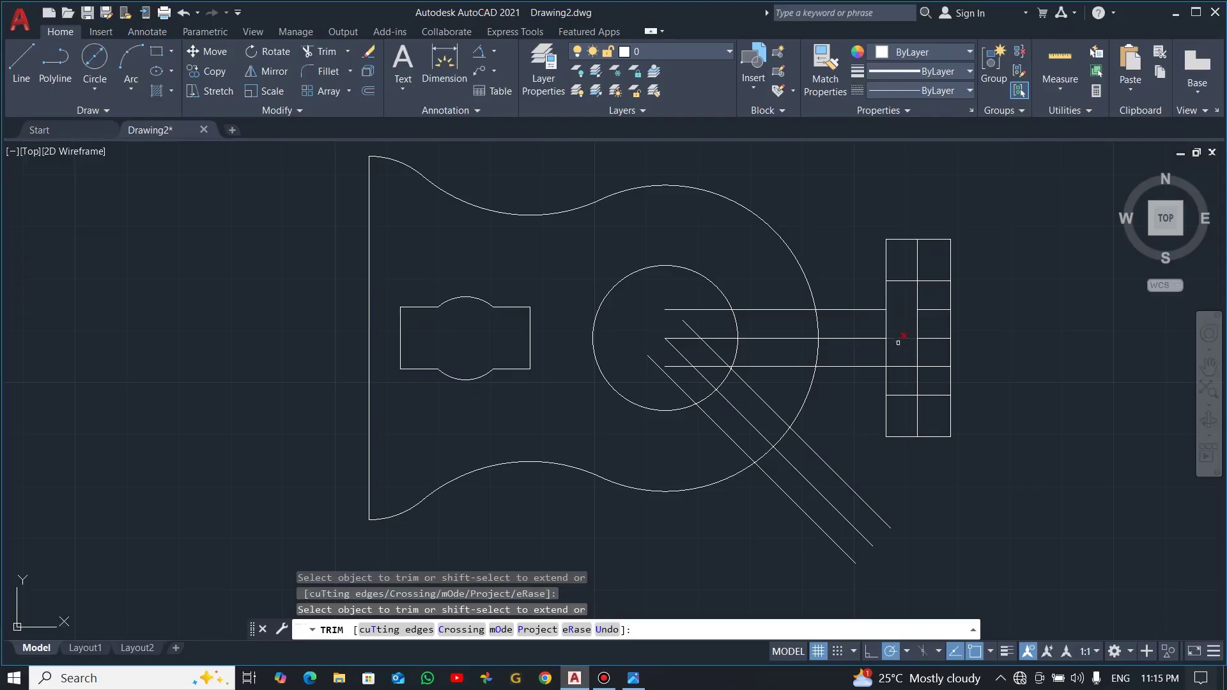
key("Escape")
left_click(872, 295)
left_click(853, 322)
left_click(853, 366)
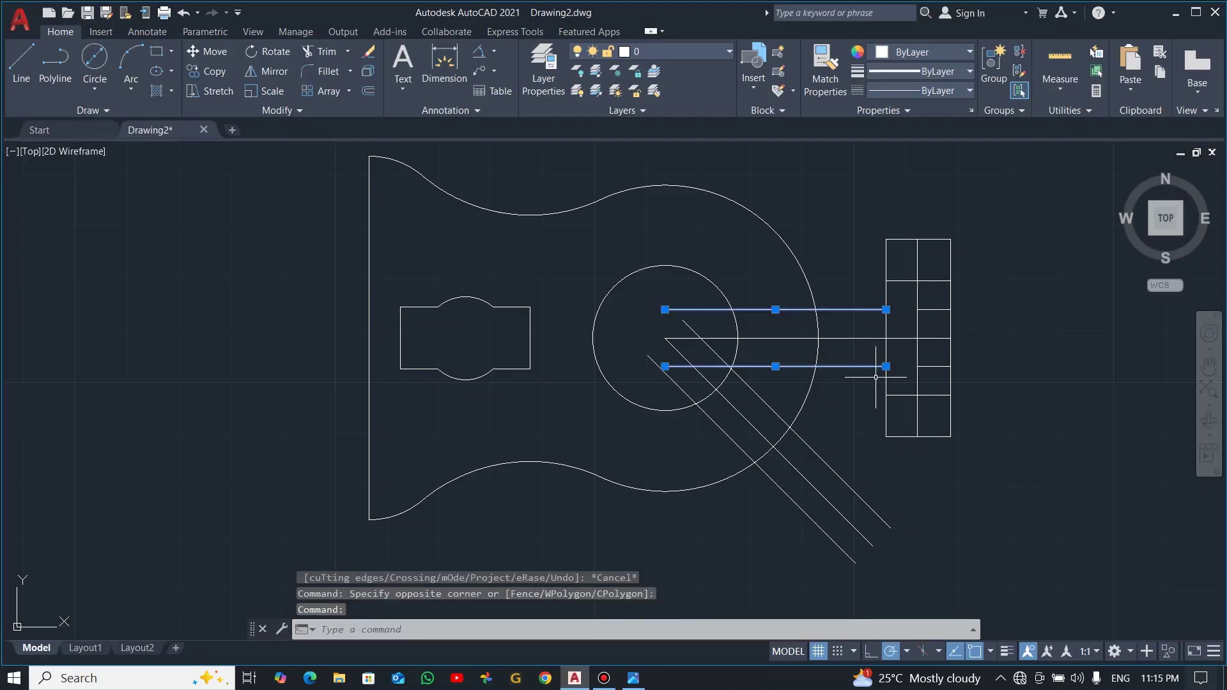
key("Delete")
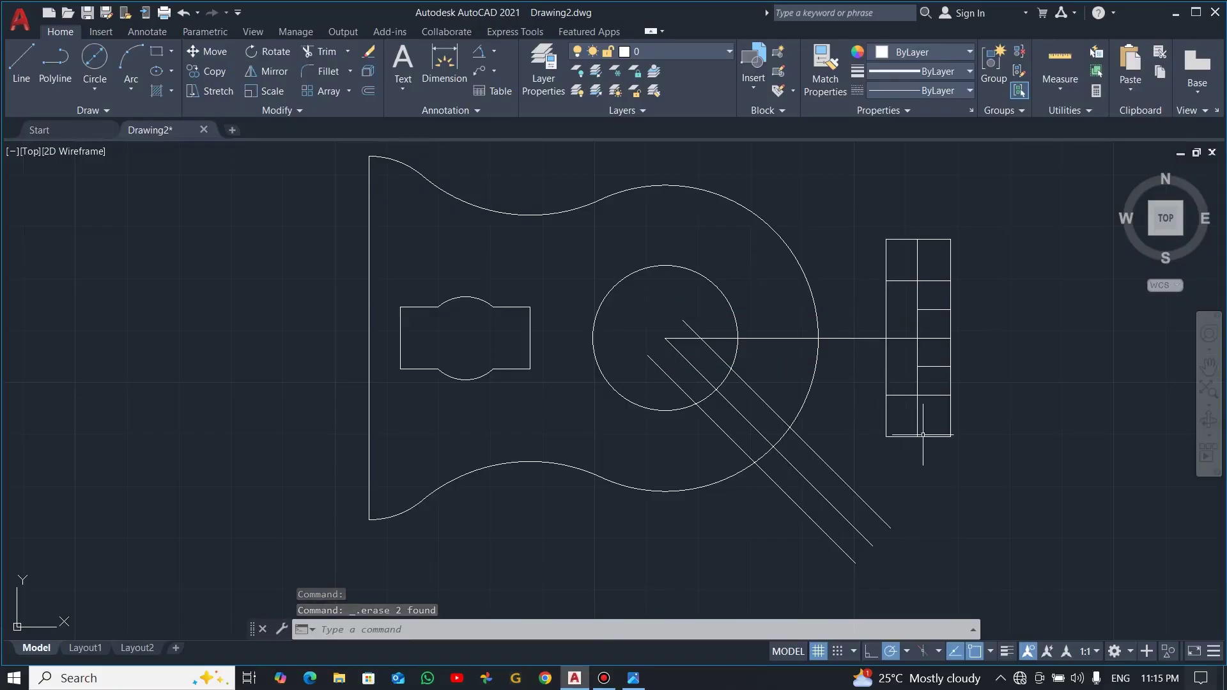
key("alt+Tab")
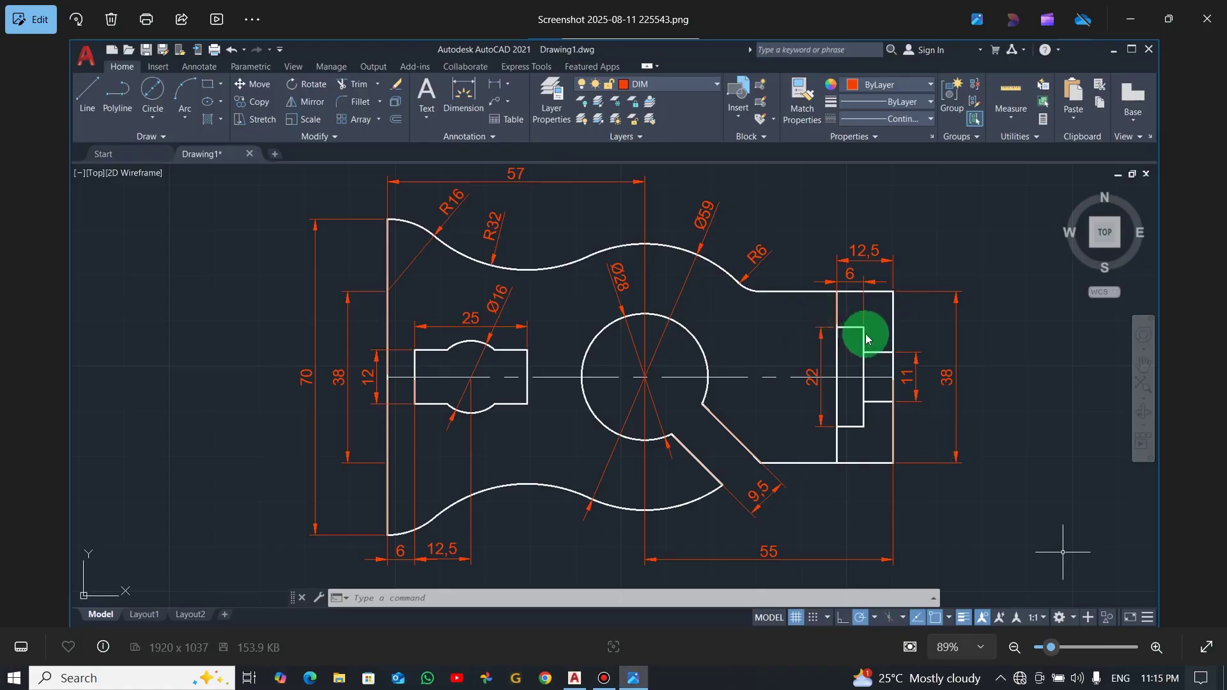
key("alt+Tab")
- Trim the extra segments inside the right-end block to leave its stepped shape
type("tr")
key("Return")
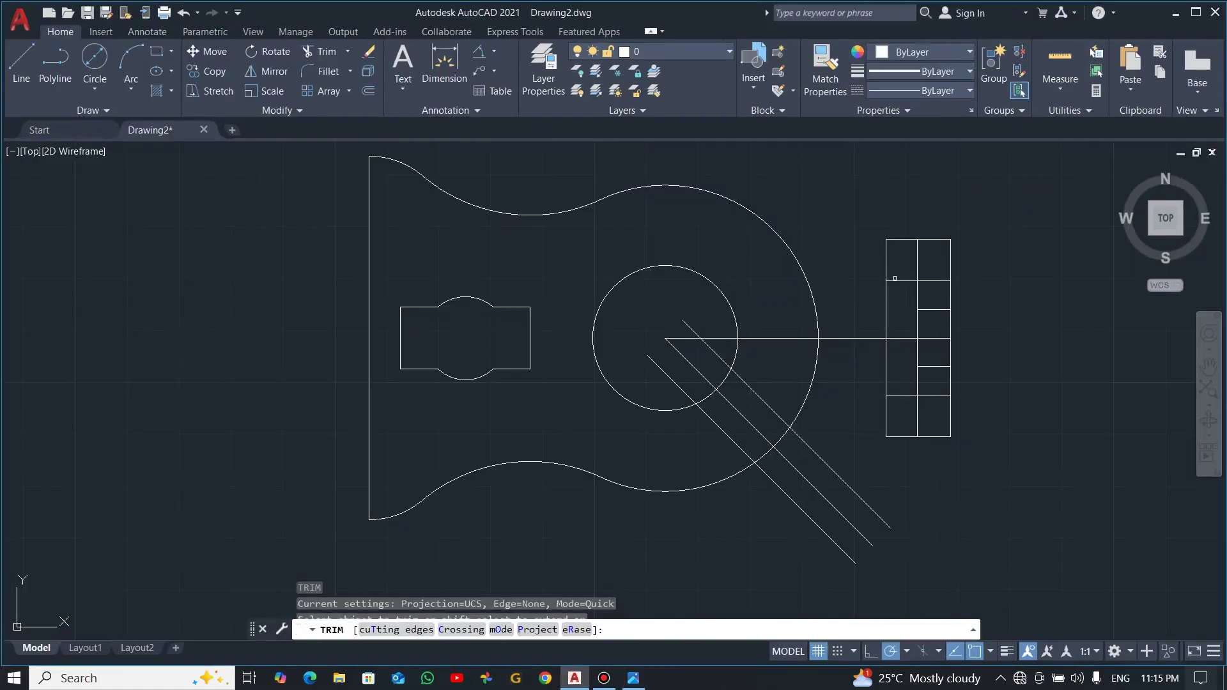
left_click(913, 261)
key("Return")
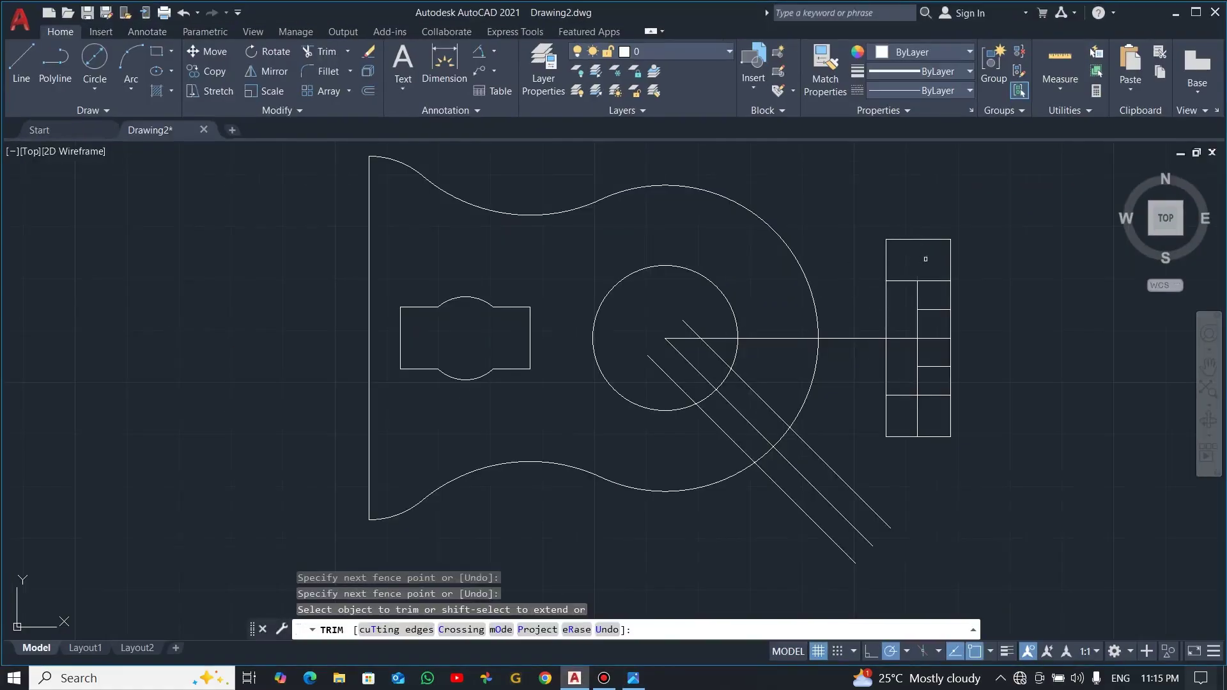
left_click(923, 414)
key("Return")
left_click(935, 397)
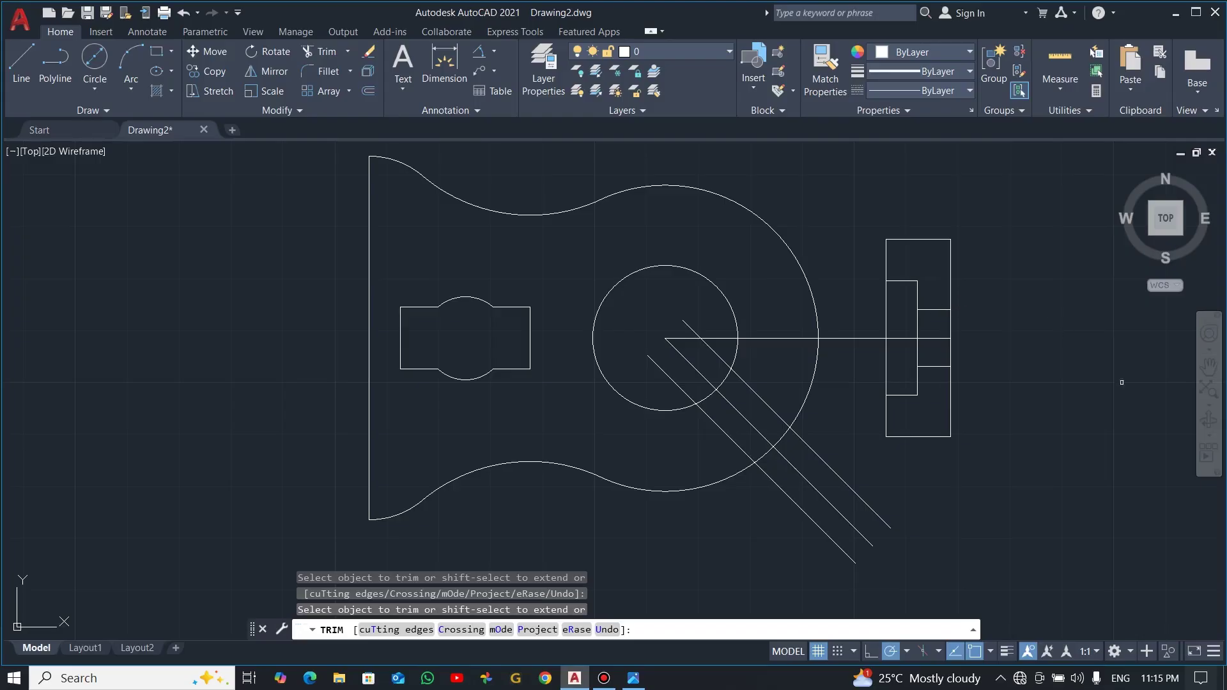
key("Escape")
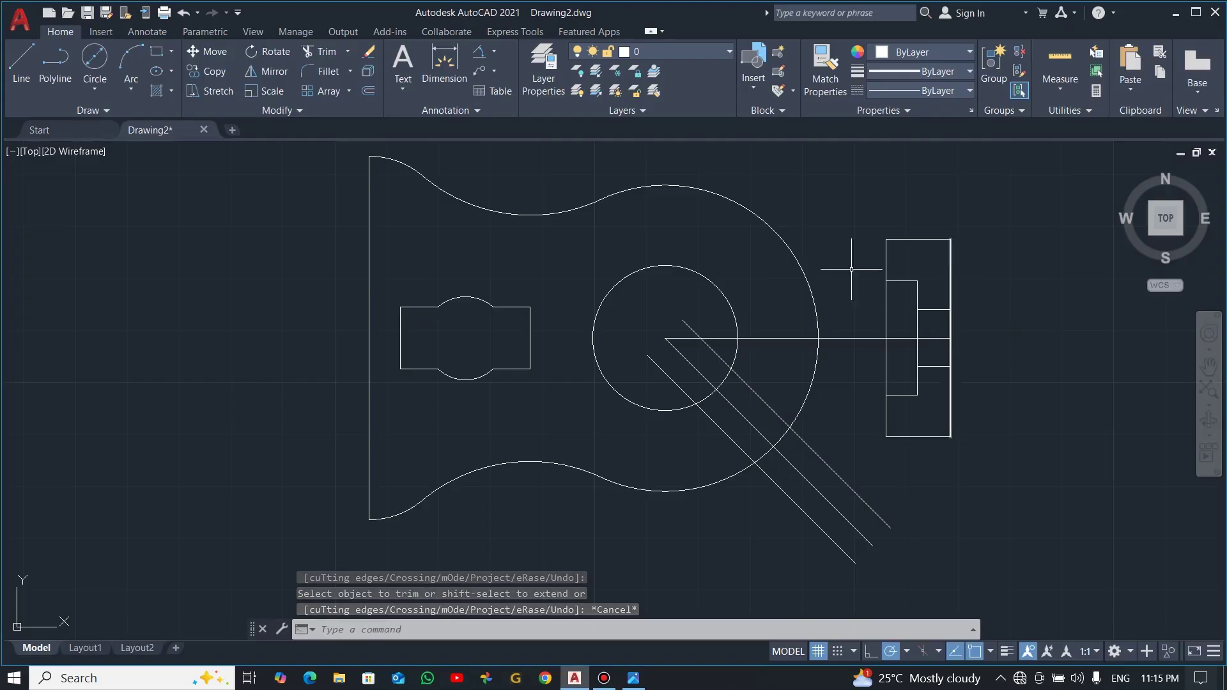
- Draw horizontal lines leftward from the block's top-left and bottom-left corners to the Ø59 circle
left_click(21, 64)
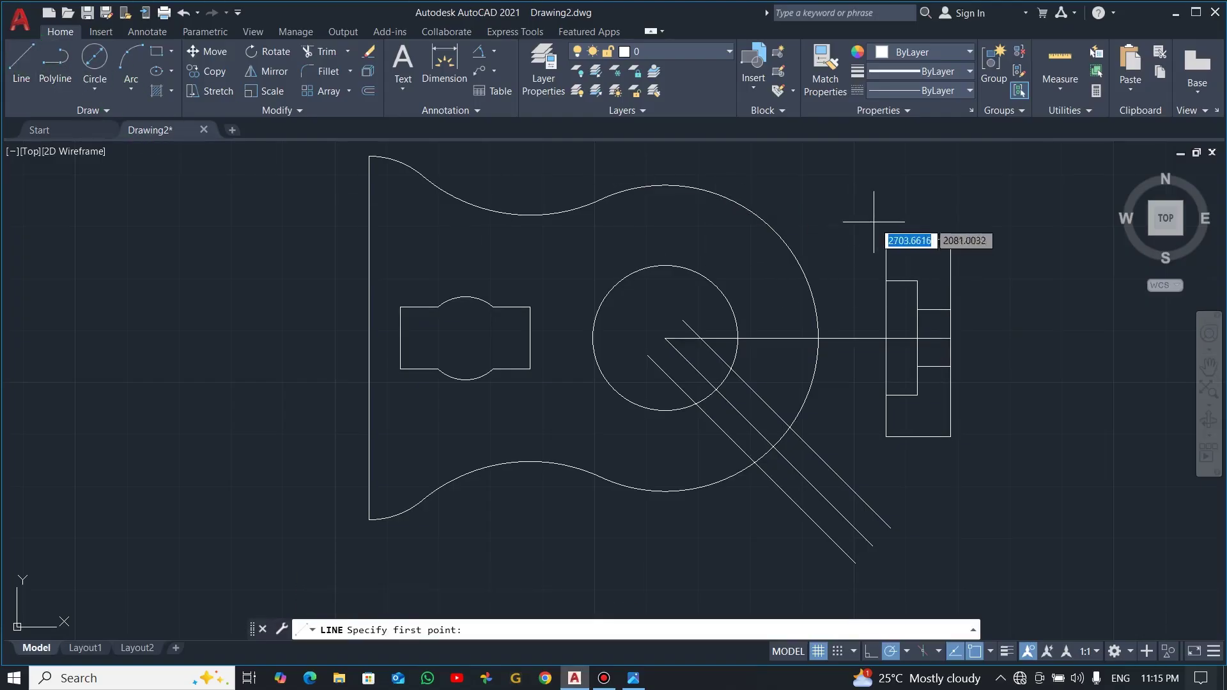
left_click(886, 239)
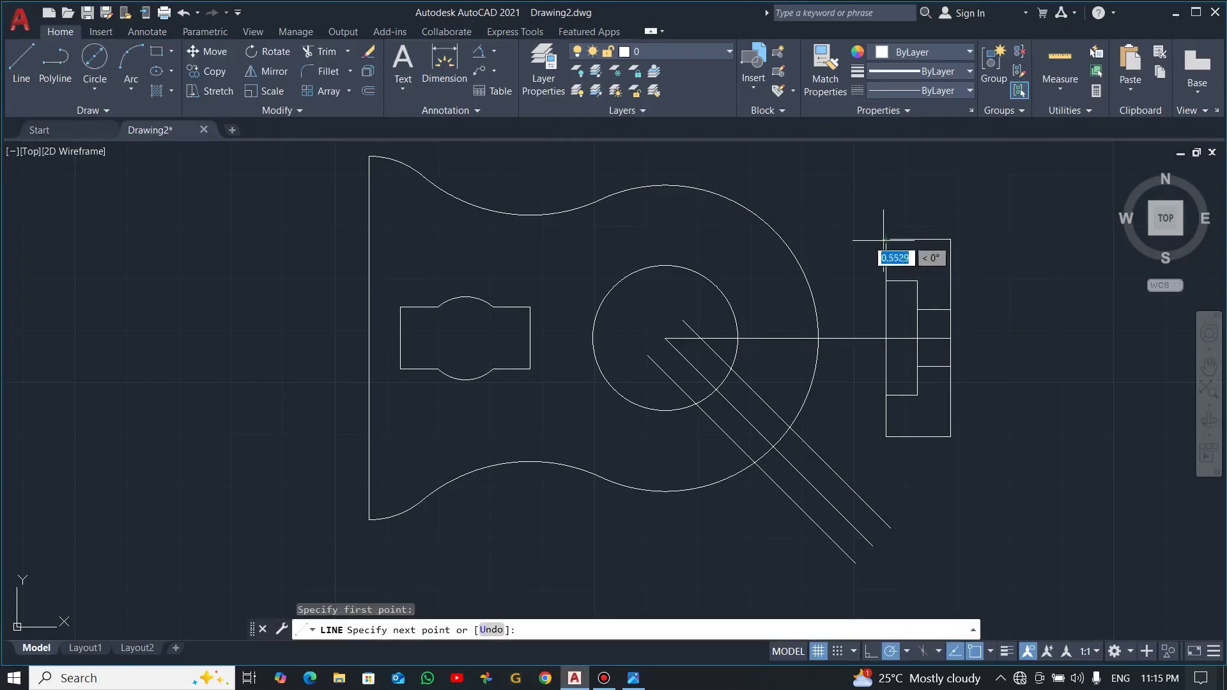
left_click(783, 240)
key("Escape")
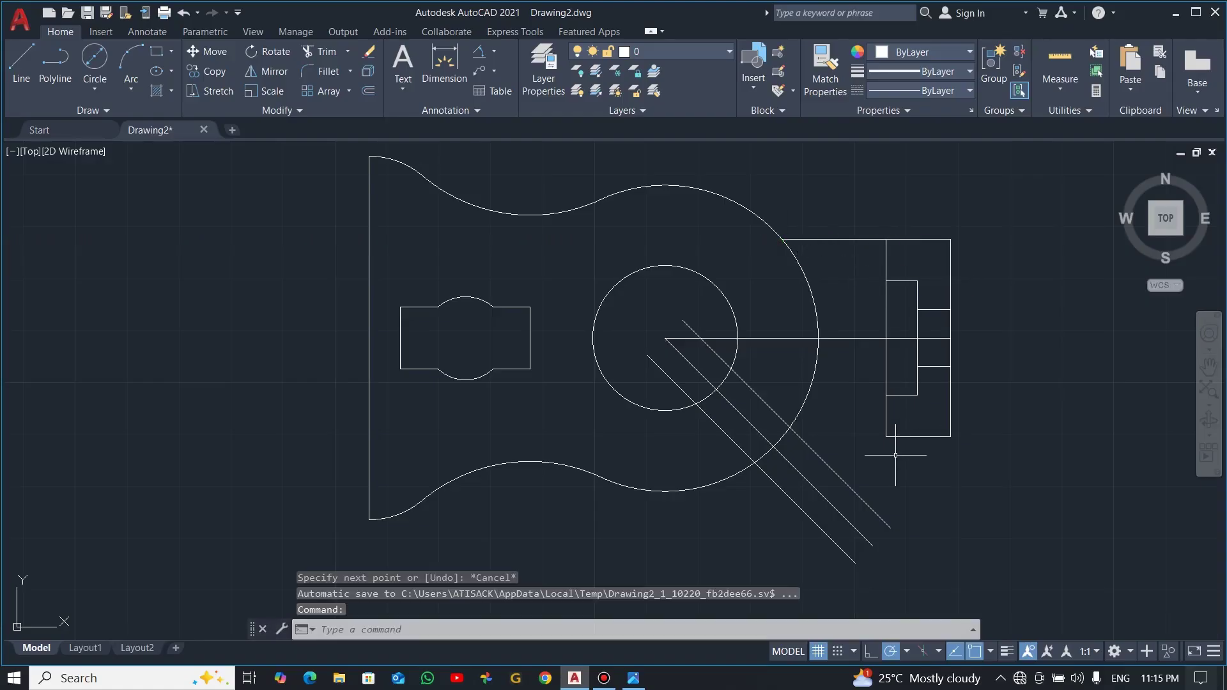
key("Return")
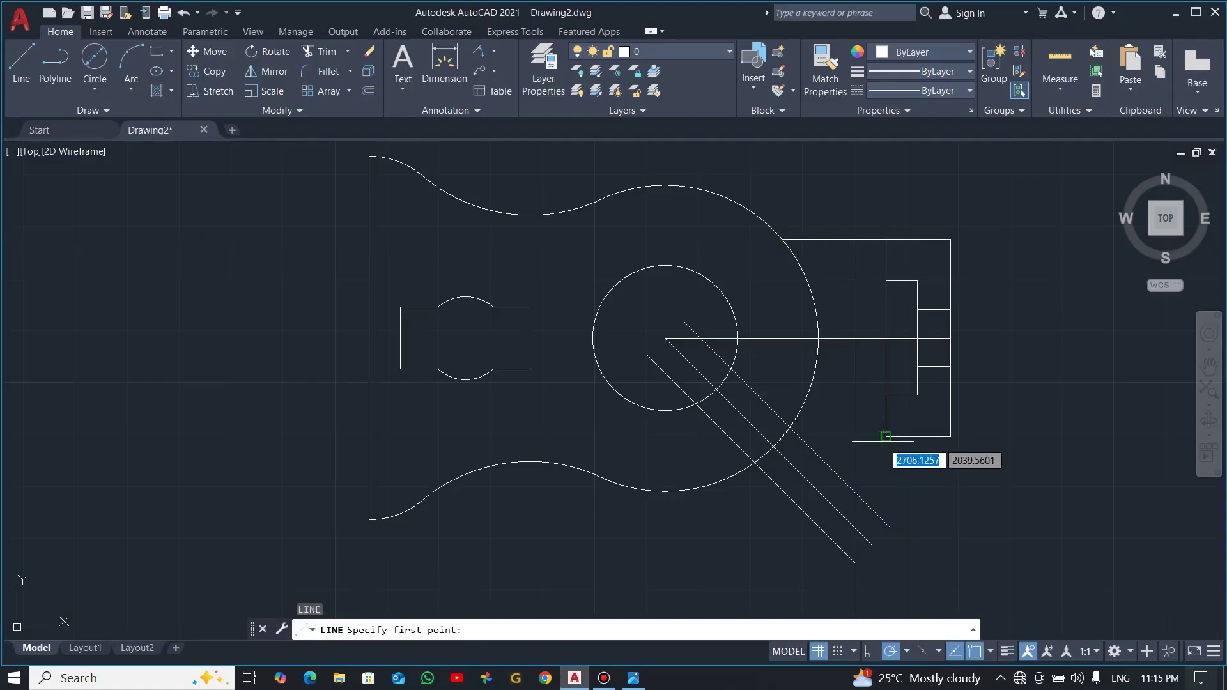
left_click(885, 436)
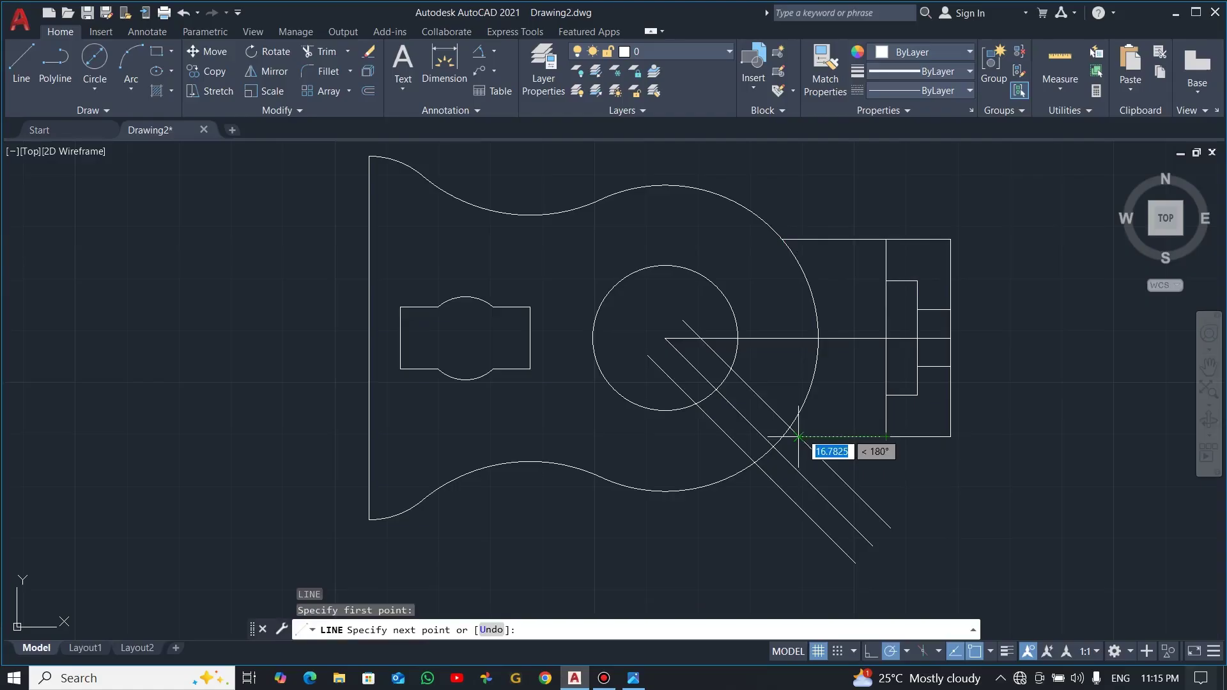
key("Escape")
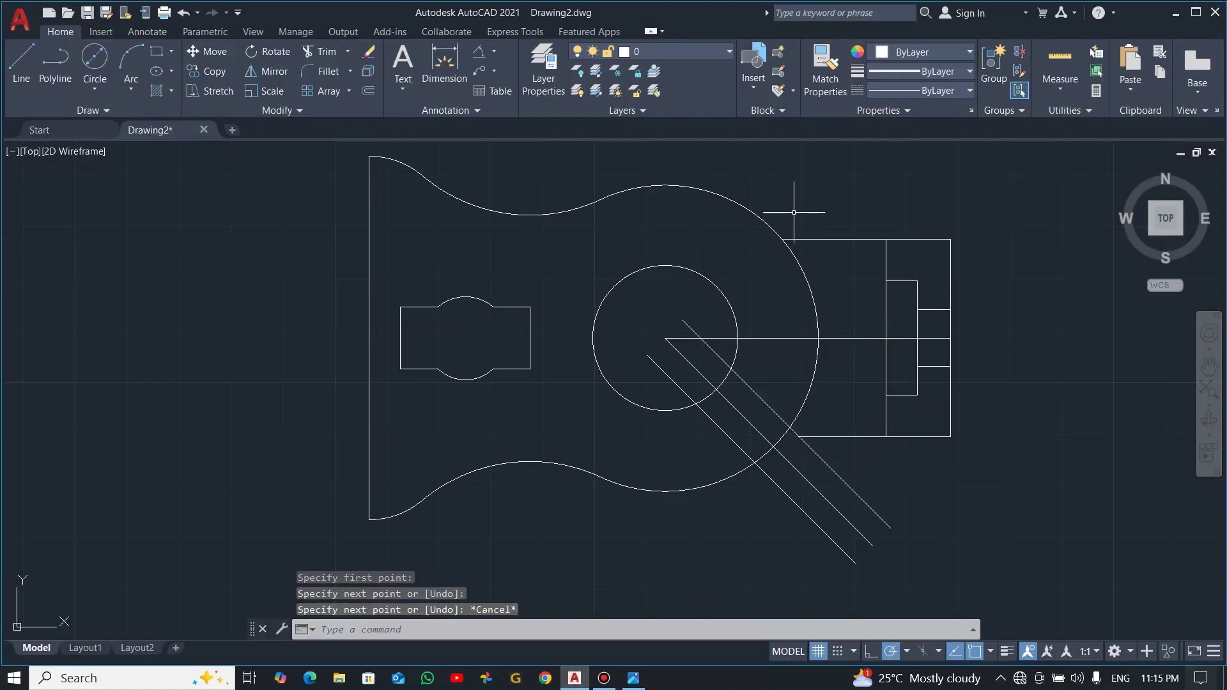
scroll(782, 213, "up", 2)
- Fillet the right block's top edge into the large arc with radius 6
scroll(793, 257, "up", 4)
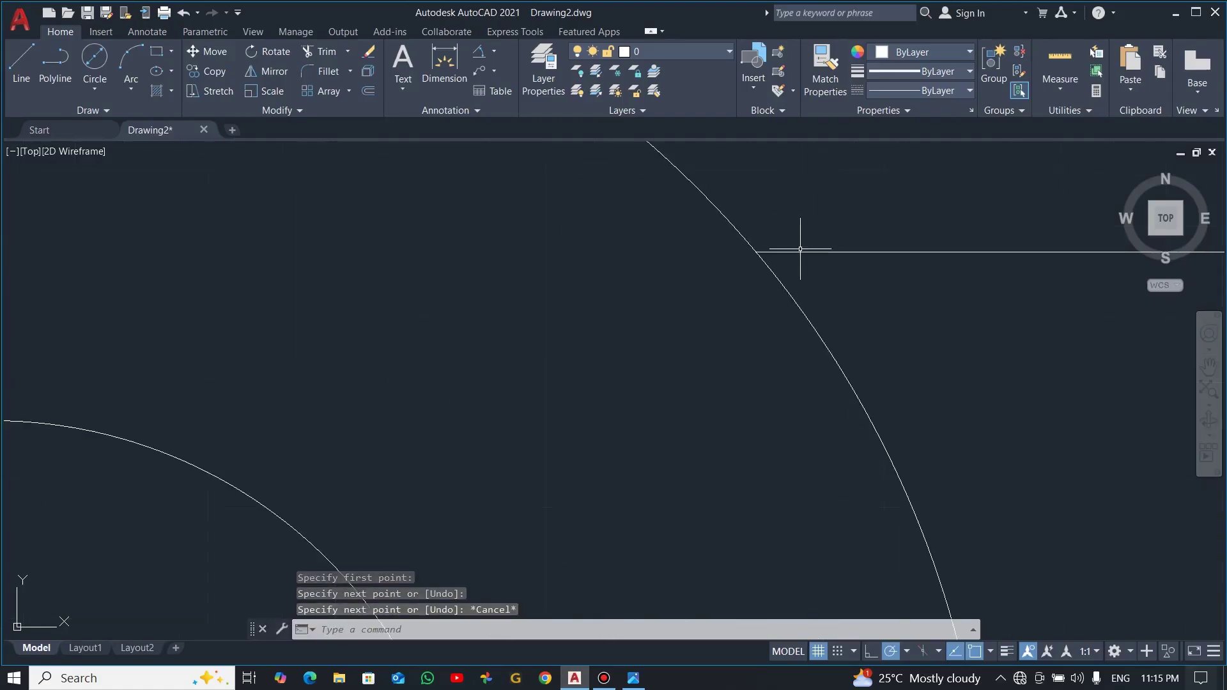
scroll(778, 244, "down", 5)
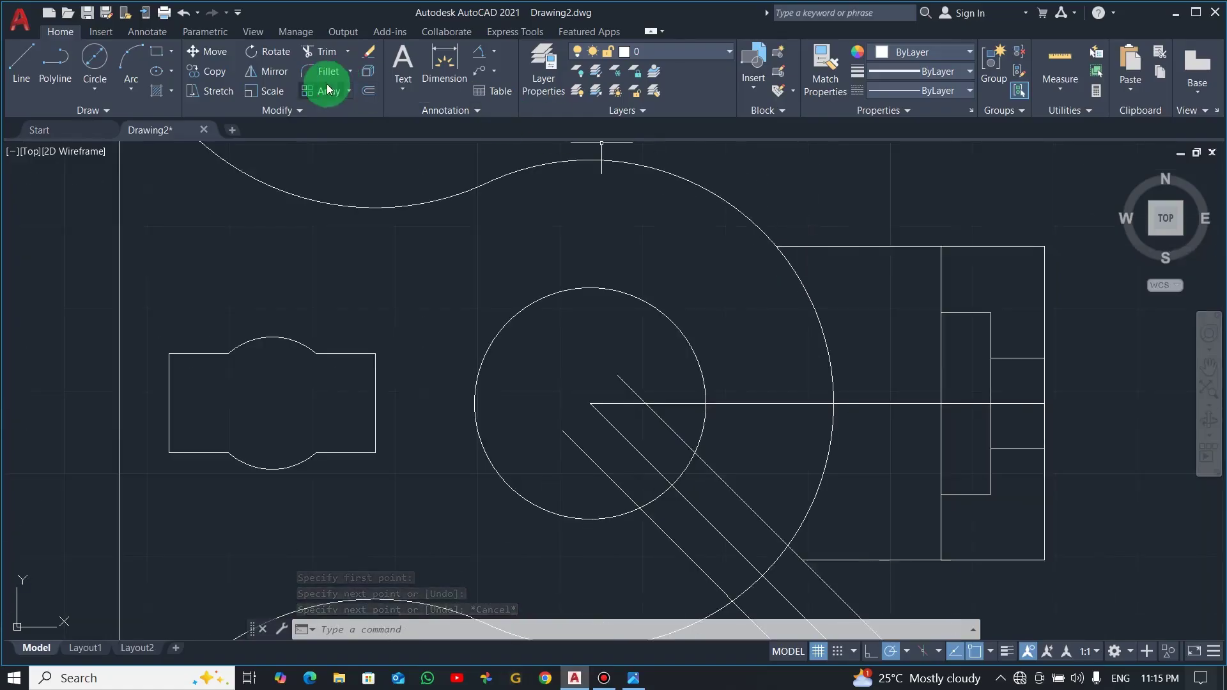
left_click(310, 74)
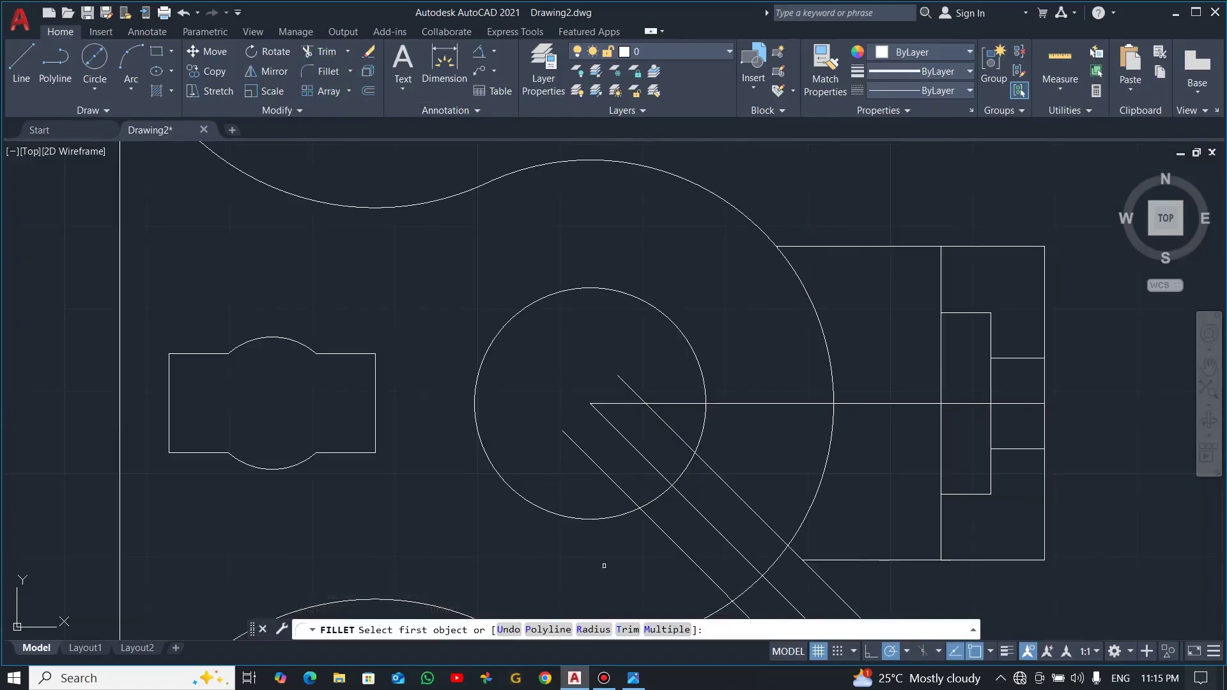
left_click(595, 629)
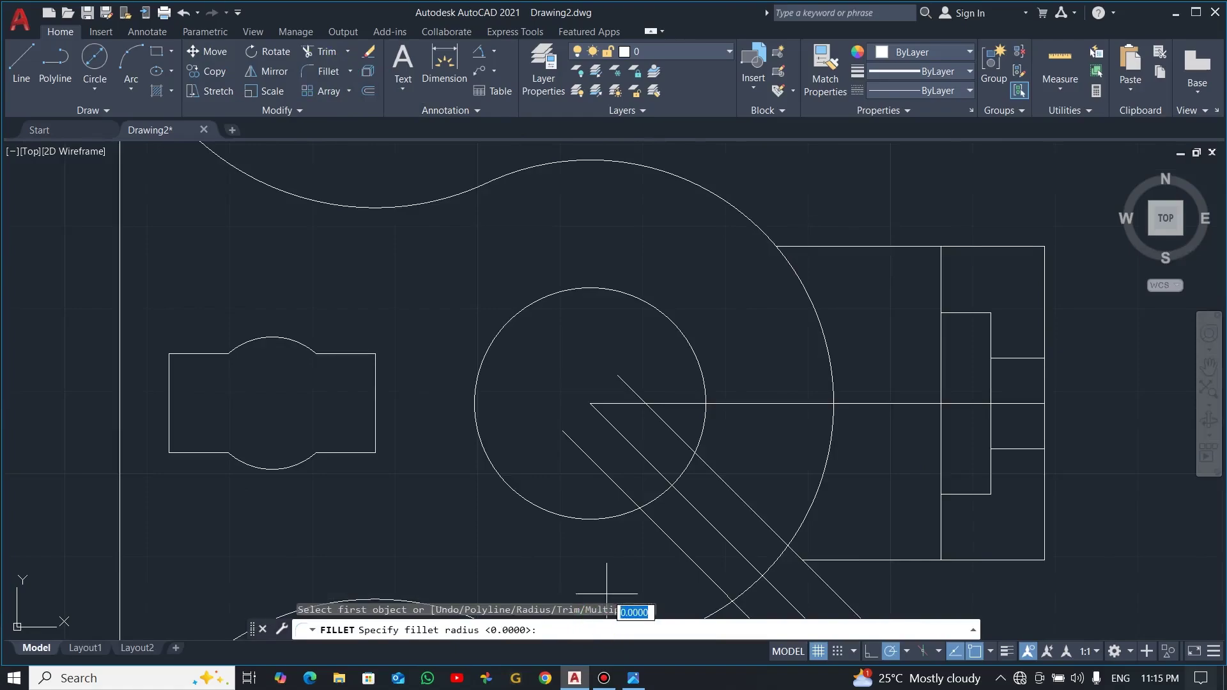
type("6")
key("Return")
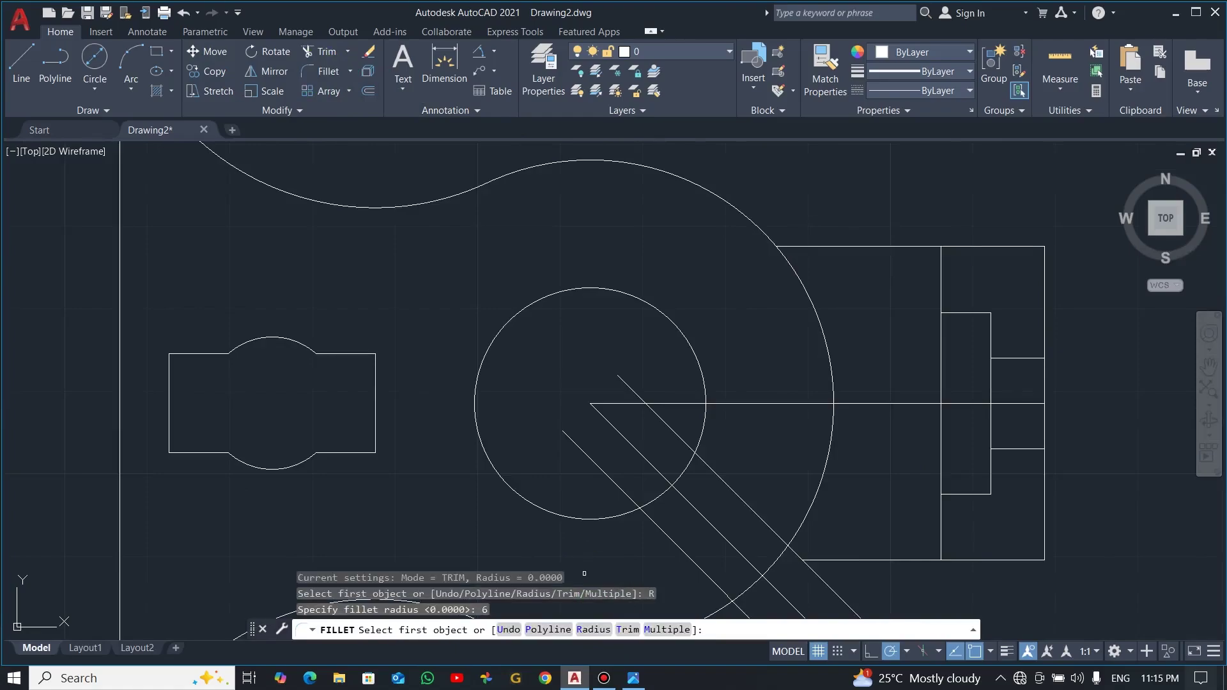
key("alt+Tab")
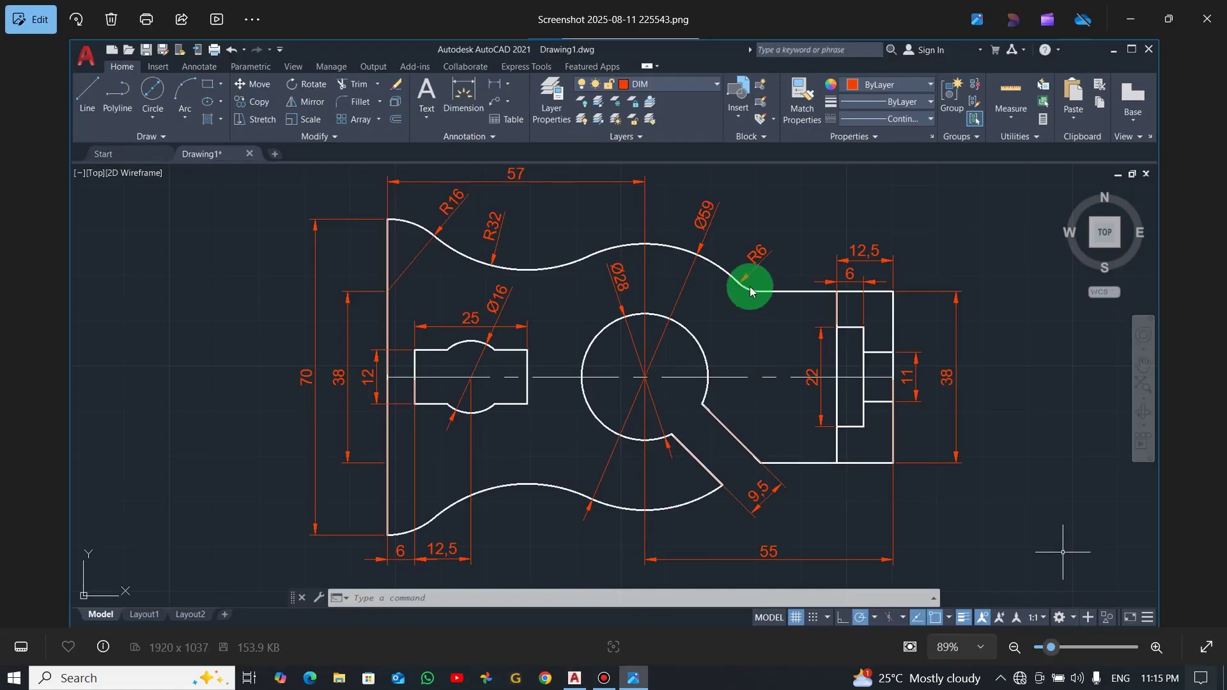
key("alt+Tab")
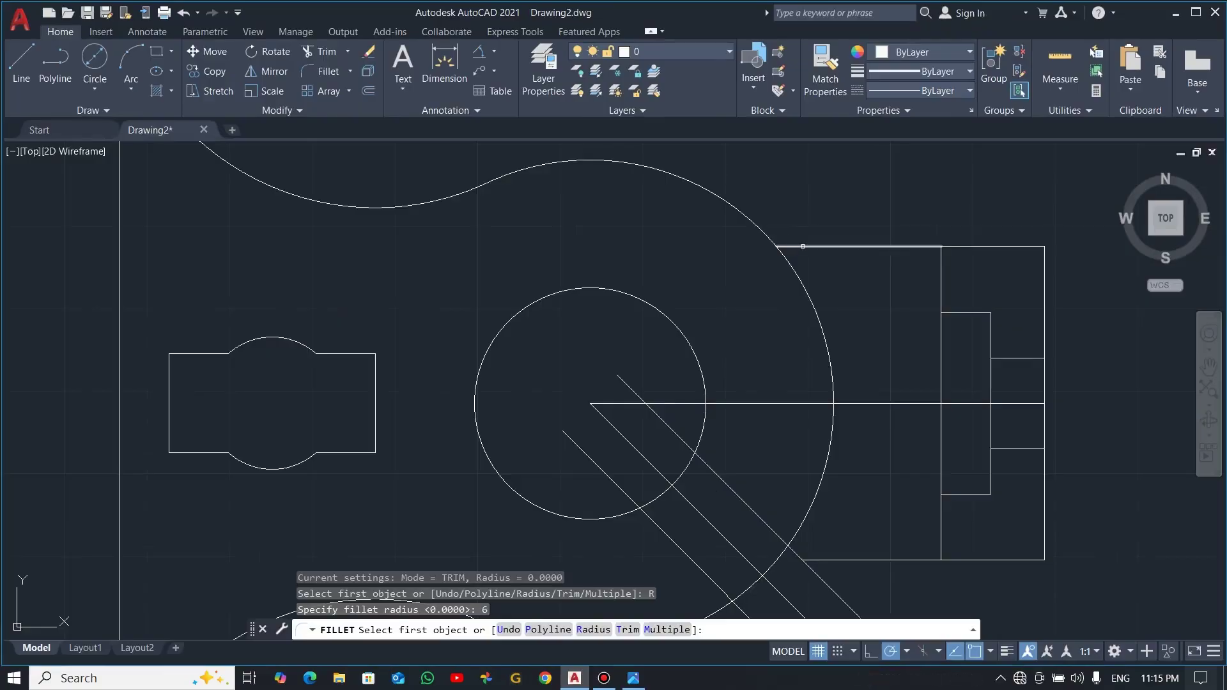
left_click(798, 248)
left_click(756, 225)
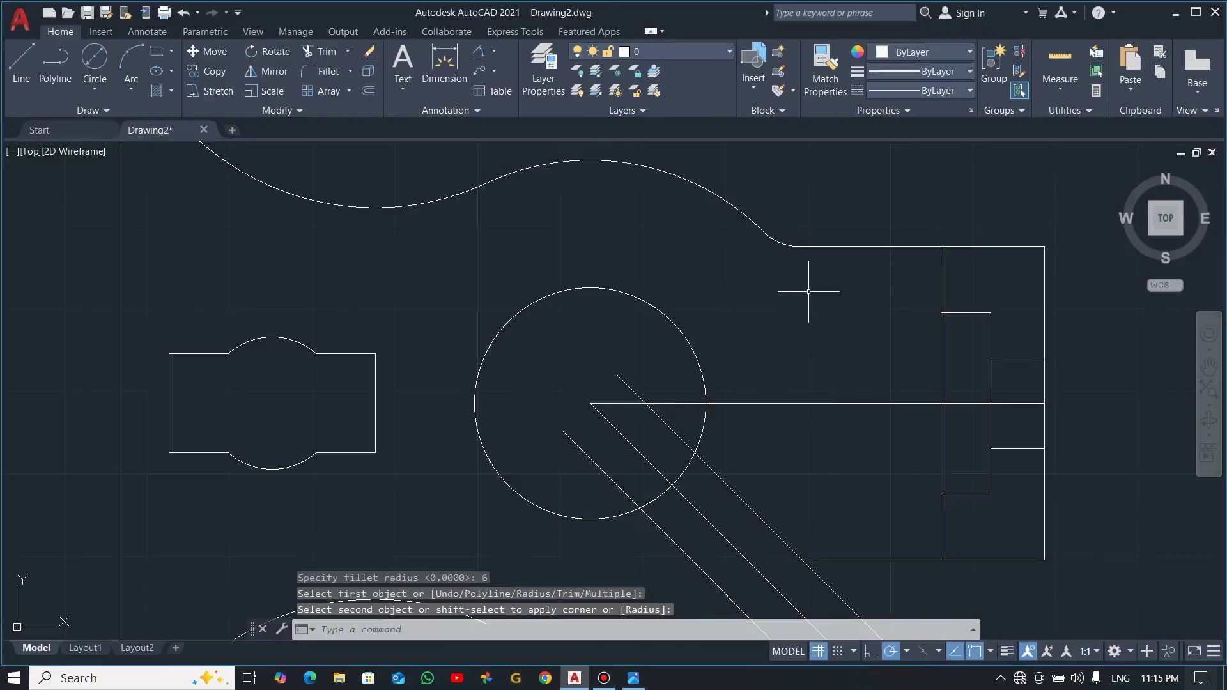
scroll(815, 282, "down", 3)
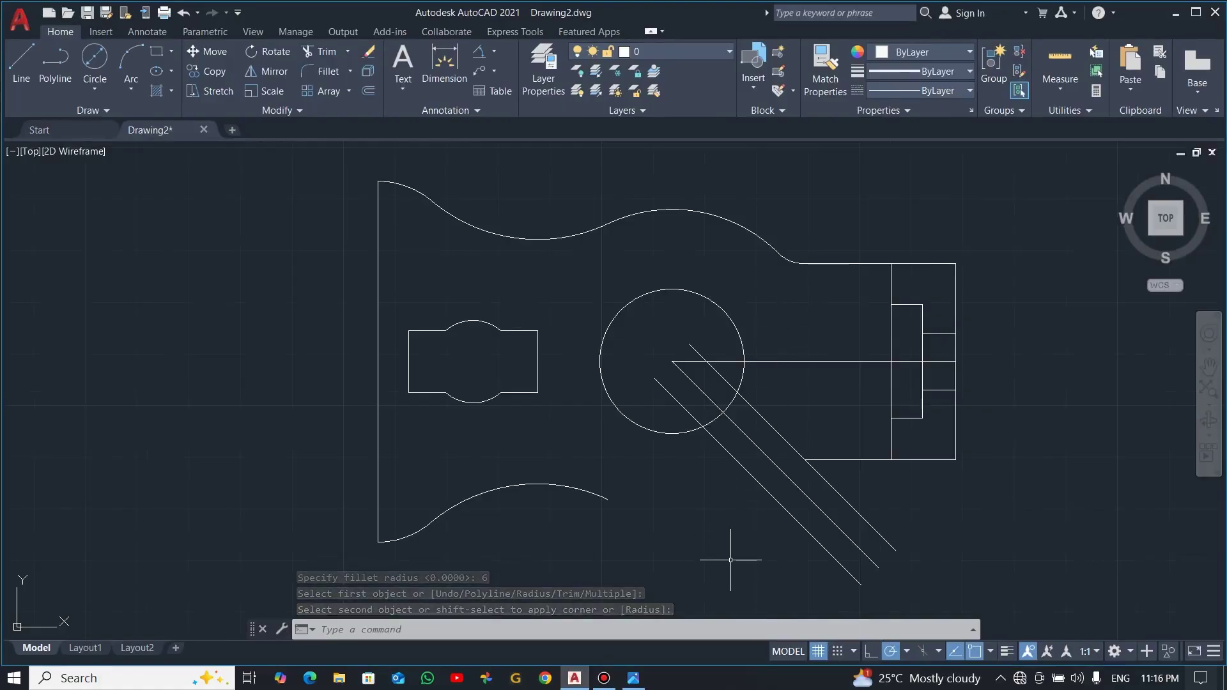
- Start the EXTEND command (ex) to extend lines to a boundary
key("alt+Tab")
key("alt+Tab")
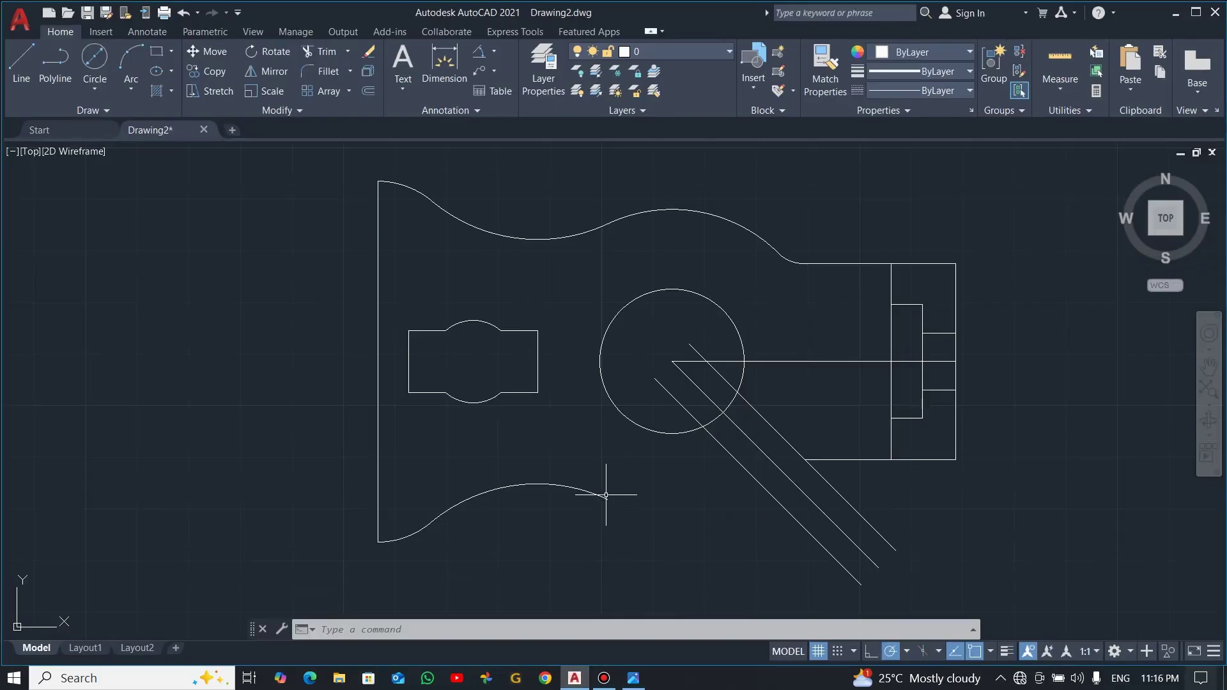
type("ex")
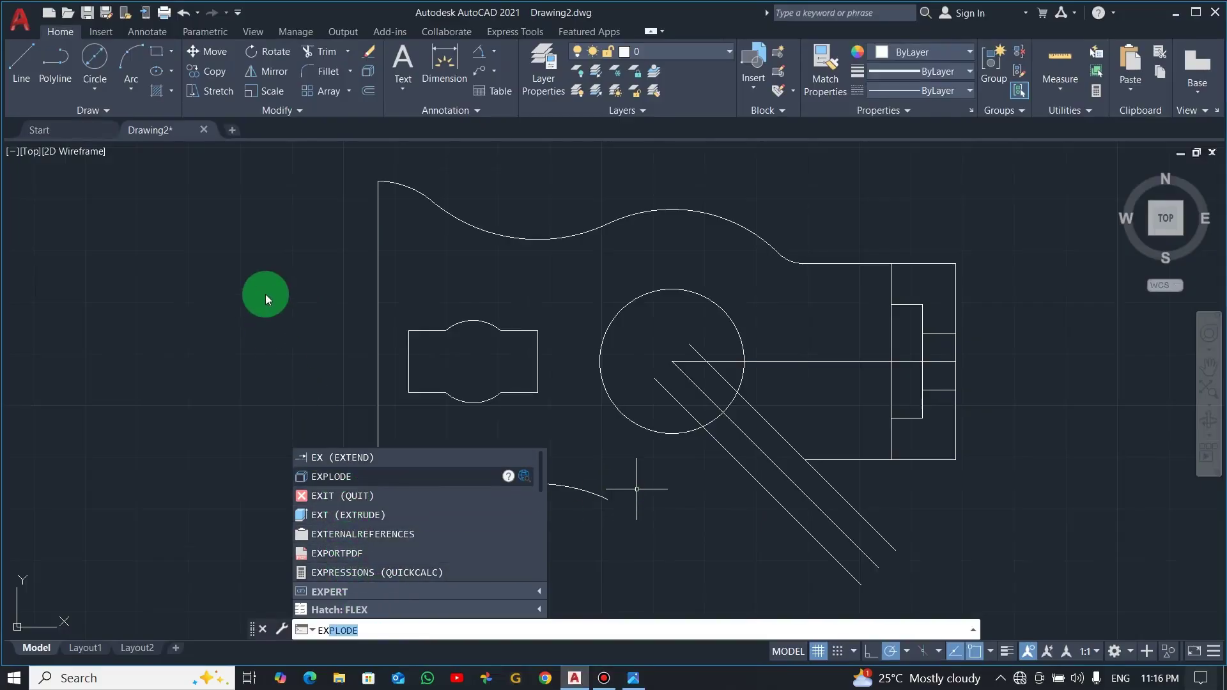
left_click(330, 458)
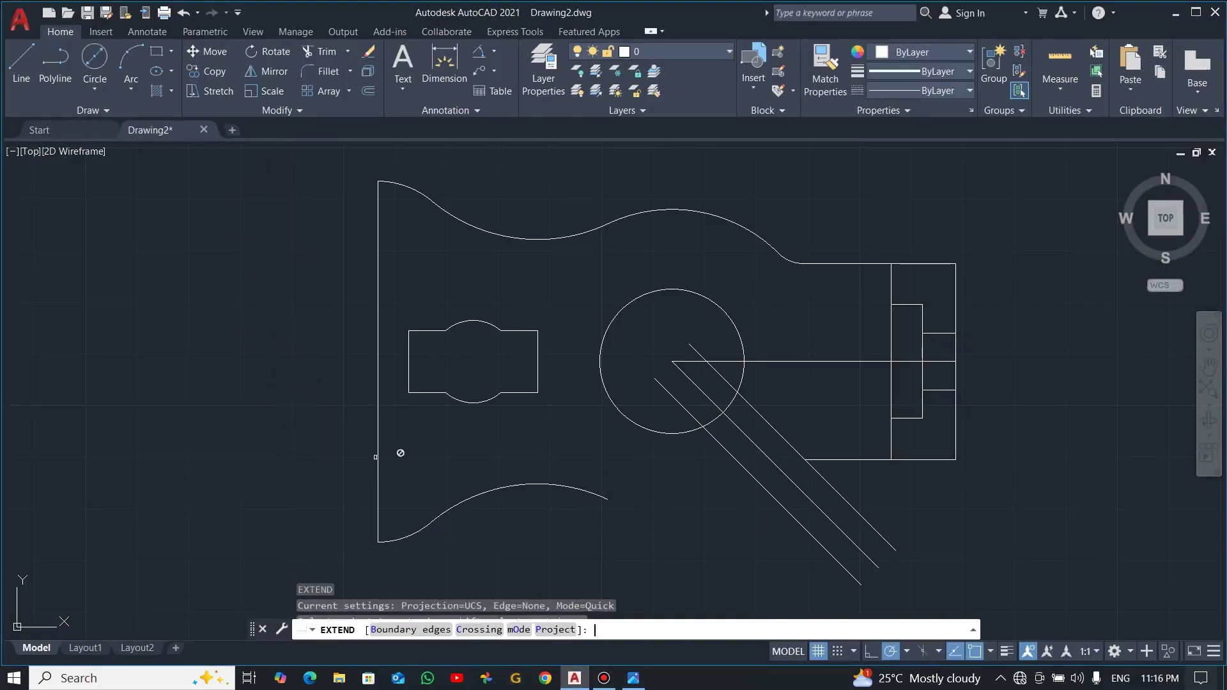